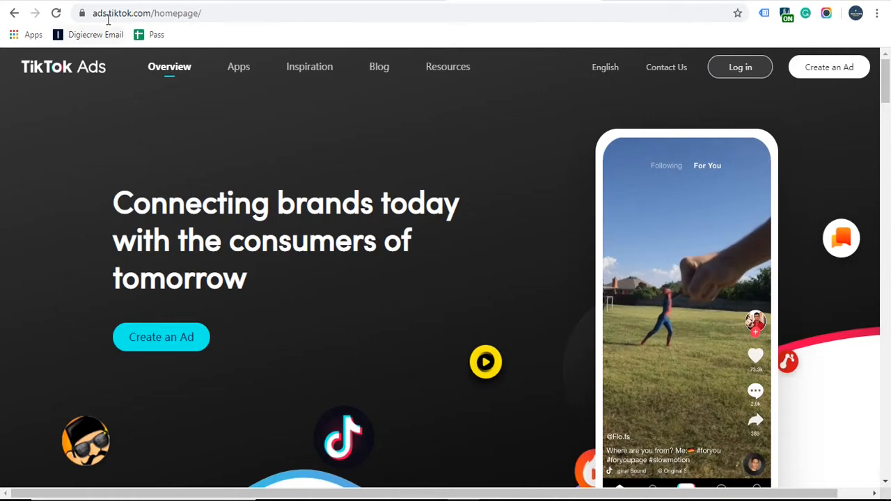
# Step: From the ads.tiktok.com homepage, go to the Log in page
pyautogui.moveTo(94, 14); pyautogui.dragTo(148, 16)
pyautogui.click(276, 14)
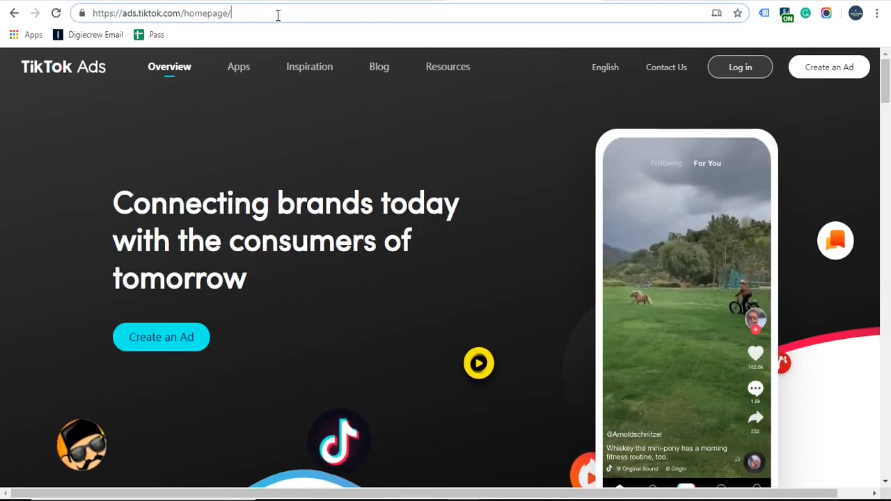
pyautogui.click(401, 142)
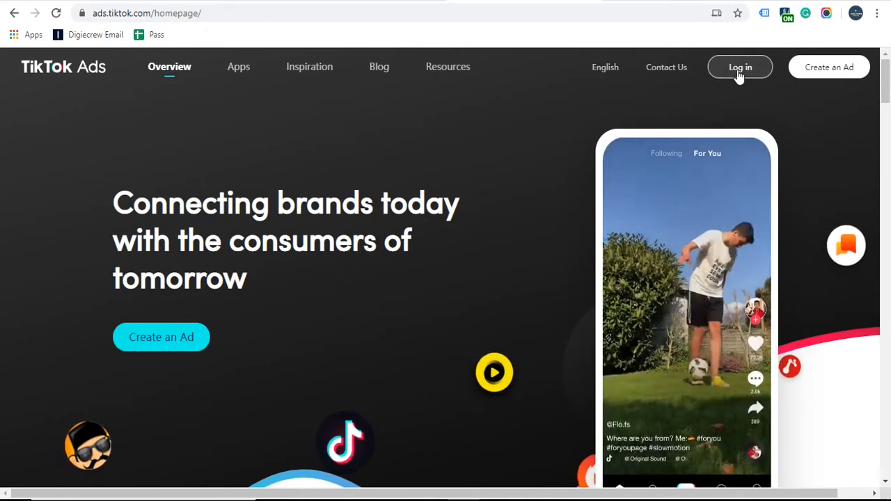
pyautogui.click(740, 73)
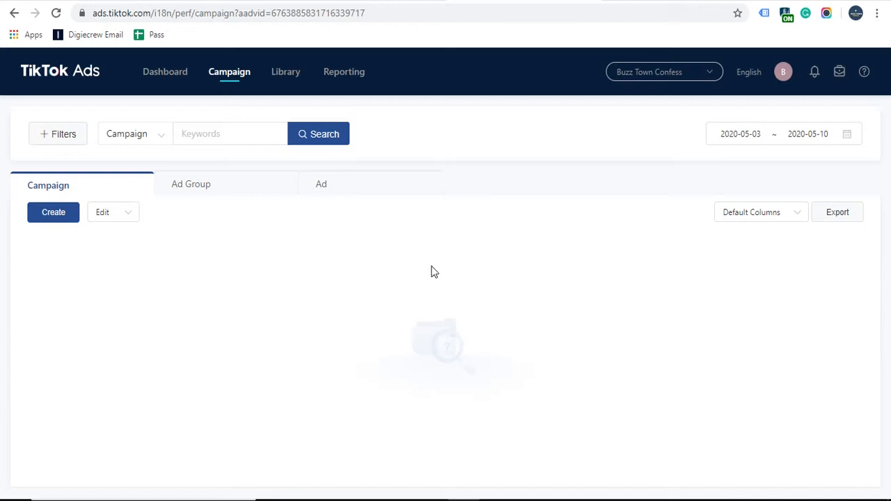
pyautogui.click(151, 72)
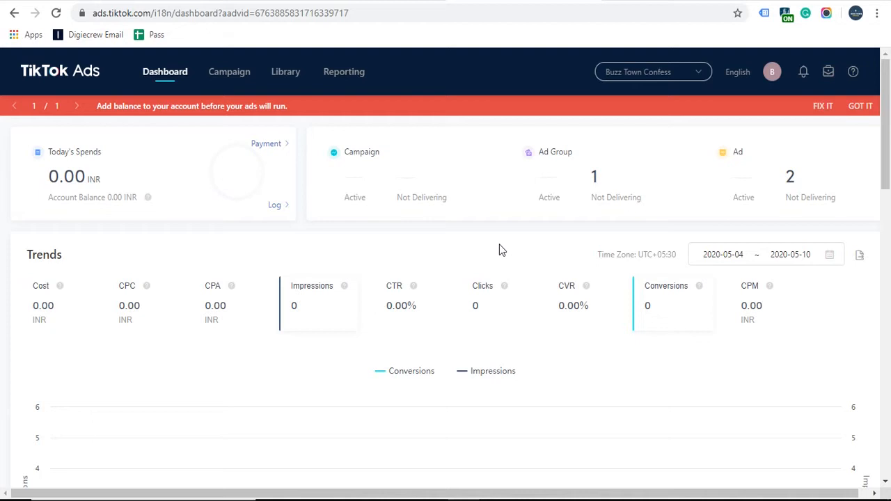
pyautogui.moveTo(258, 190)
pyautogui.scroll(-5, 637, 365)
pyautogui.scroll(-3, 636, 359)
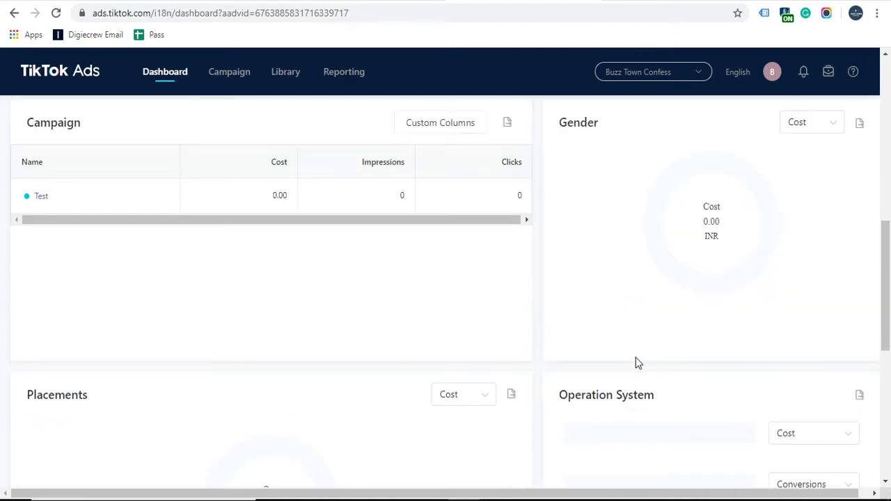
pyautogui.scroll(-3, 636, 357)
pyautogui.scroll(-1, 636, 358)
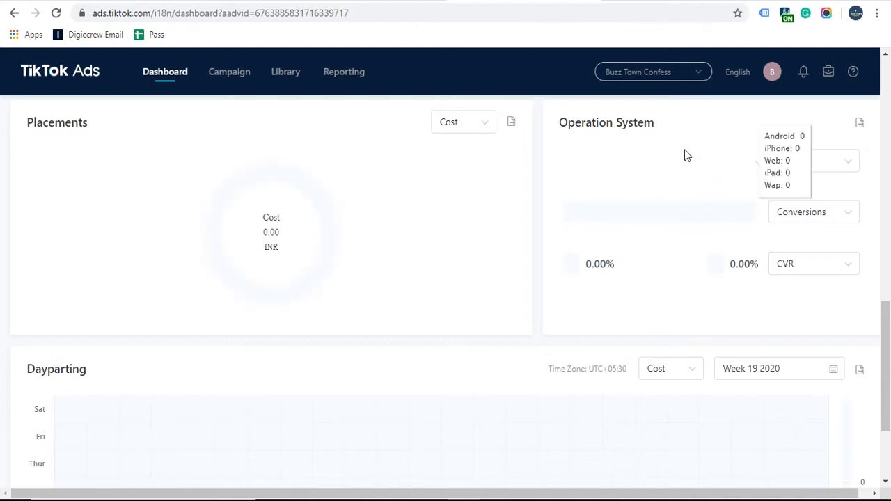
pyautogui.scroll(8, 450, 258)
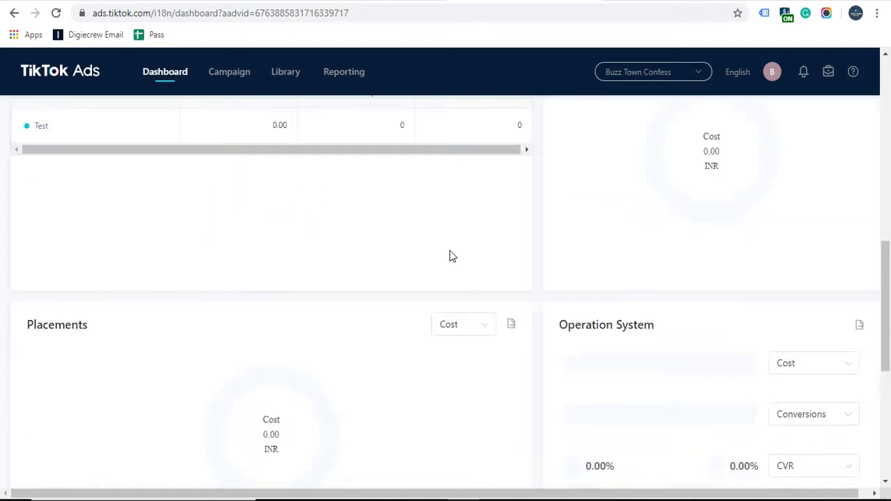
pyautogui.scroll(2, 451, 254)
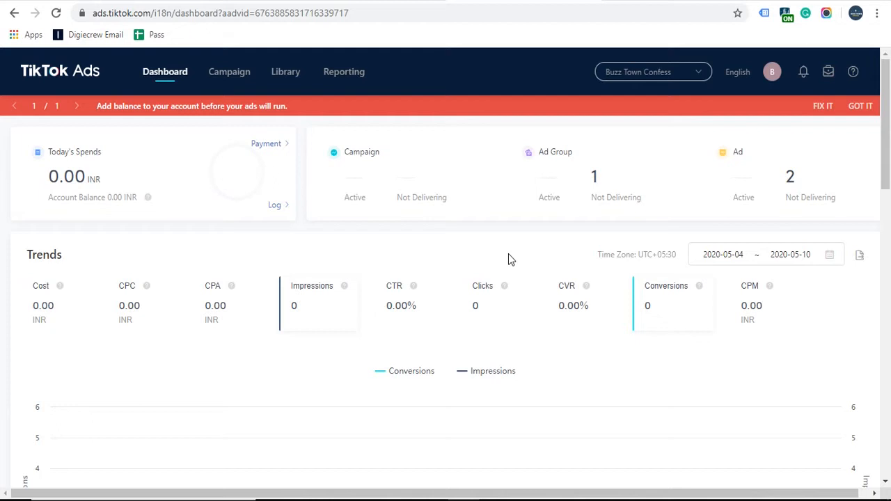
pyautogui.click(235, 83)
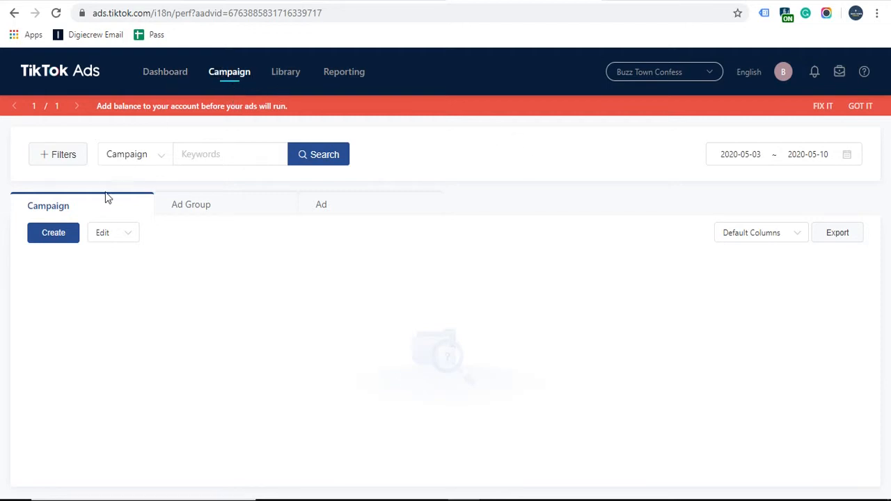
# Step: Start a new campaign, find Use Existing has no campaigns, and return to Create New
pyautogui.click(53, 233)
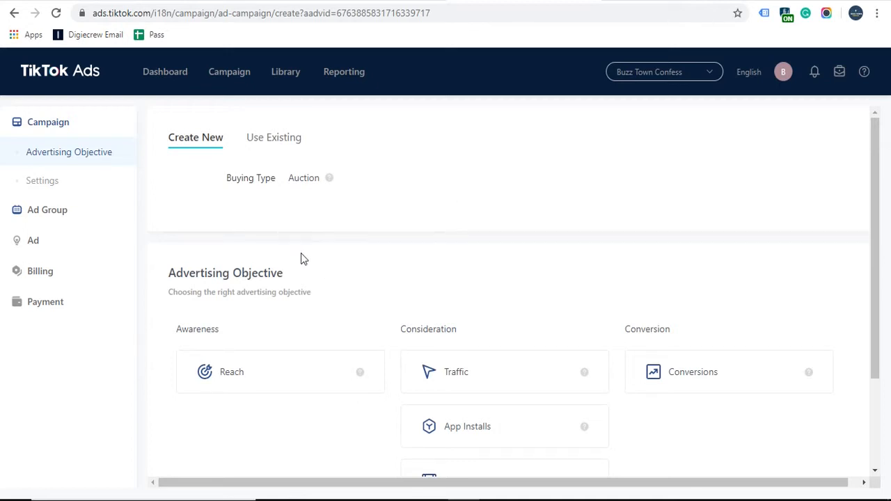
pyautogui.click(279, 145)
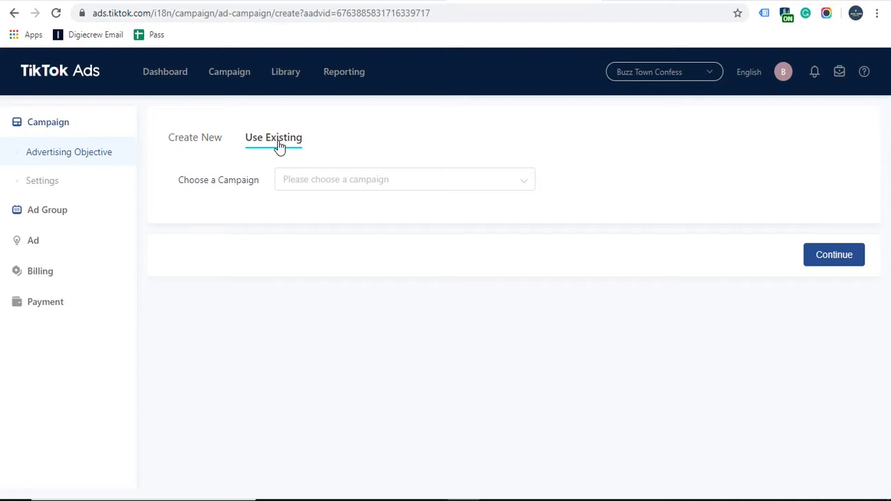
pyautogui.click(307, 193)
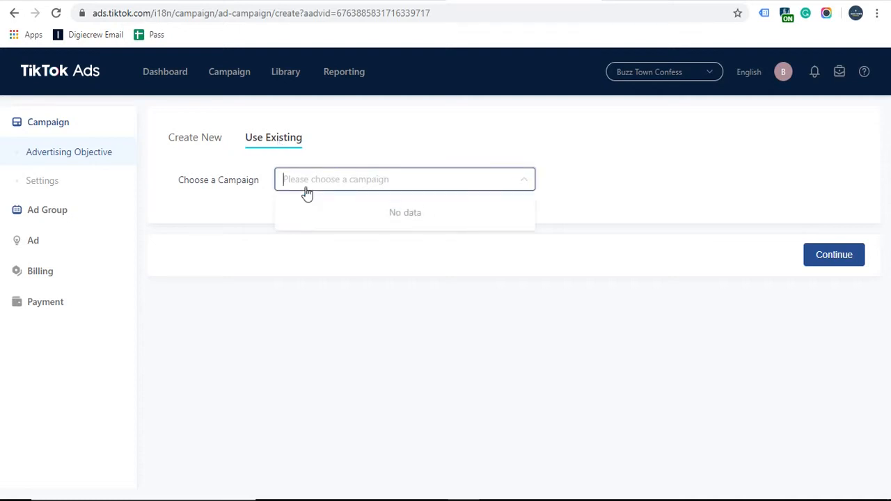
pyautogui.click(308, 185)
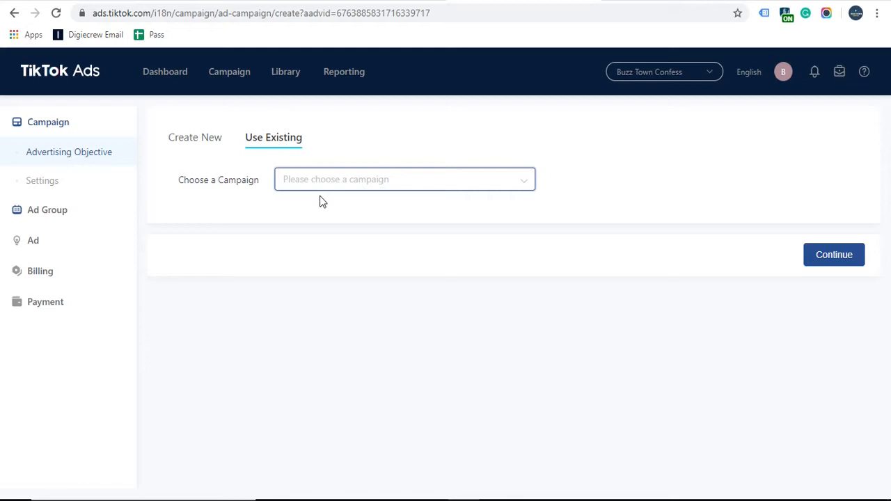
pyautogui.click(199, 141)
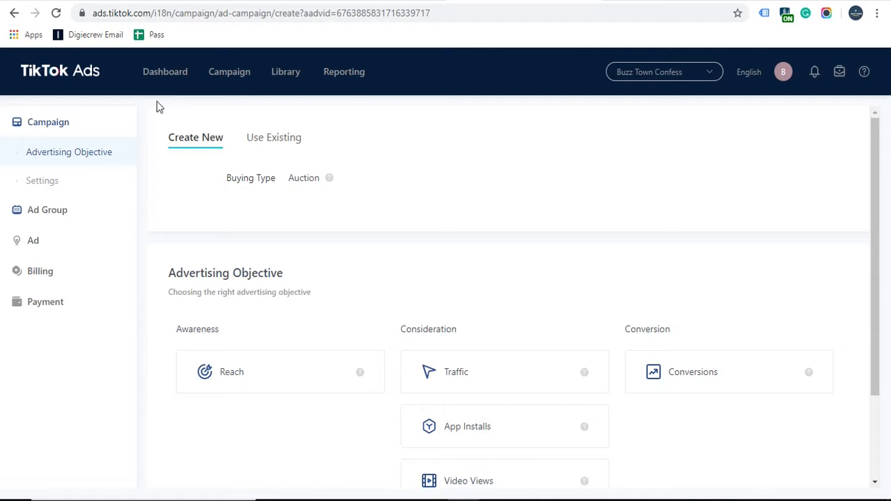
pyautogui.moveTo(270, 78)
pyautogui.scroll(-2, 388, 258)
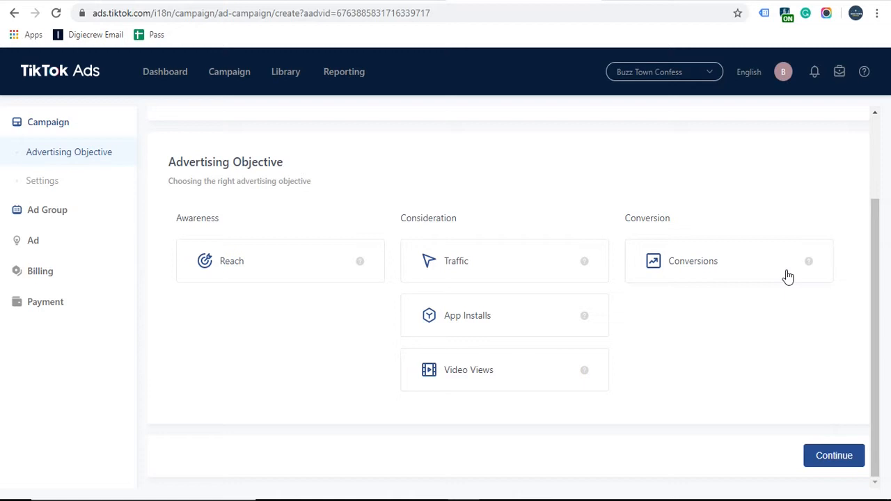
# Step: Choose Traffic as the objective and name the campaign Test
pyautogui.click(476, 260)
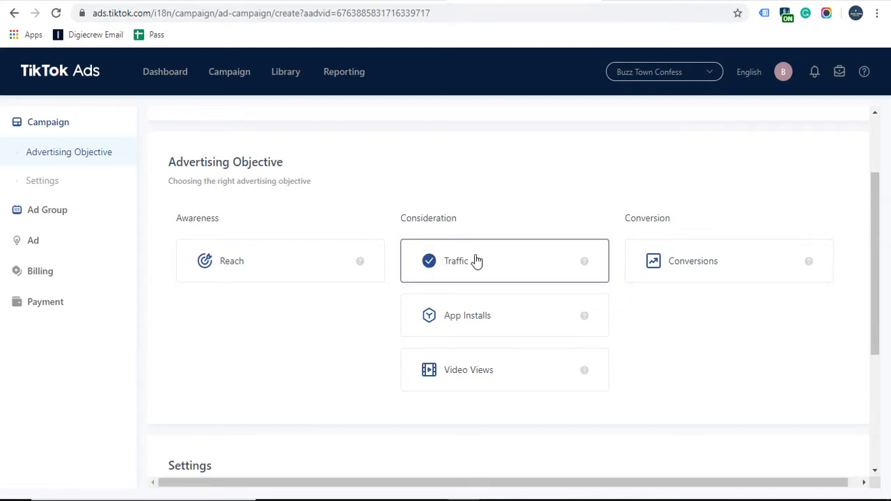
pyautogui.scroll(-3, 260, 284)
pyautogui.scroll(-1, 443, 306)
pyautogui.click(439, 286)
pyautogui.hotkey('ctrl', 'a')
pyautogui.write('Test')
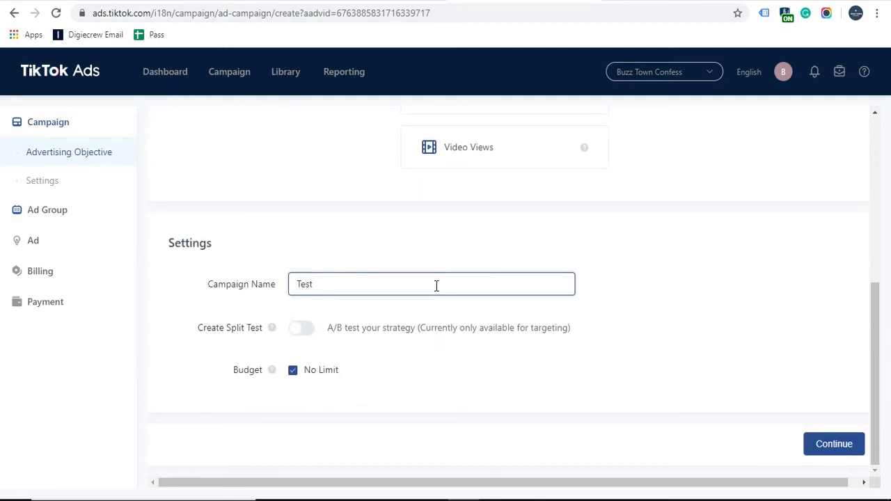
pyautogui.click(365, 249)
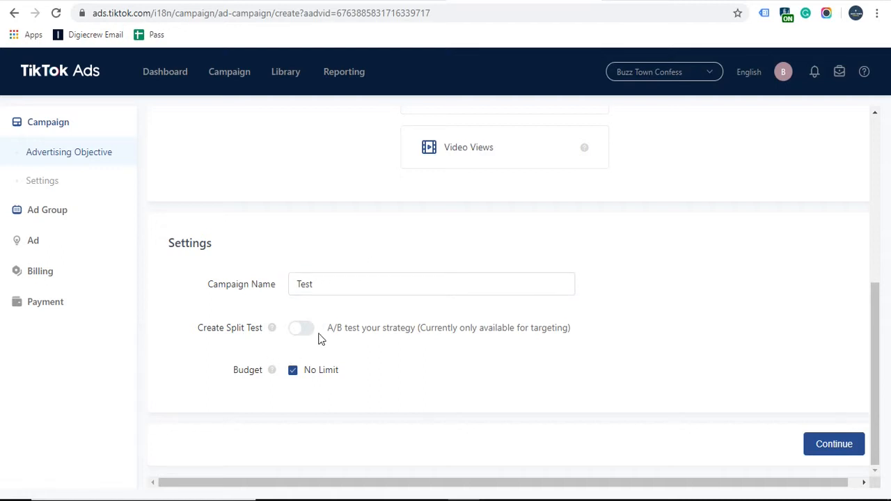
# Step: Highlight the Create Split Test label and its A/B test description
pyautogui.moveTo(346, 330); pyautogui.dragTo(420, 330)
pyautogui.click(354, 324)
pyautogui.moveTo(199, 329); pyautogui.dragTo(252, 330)
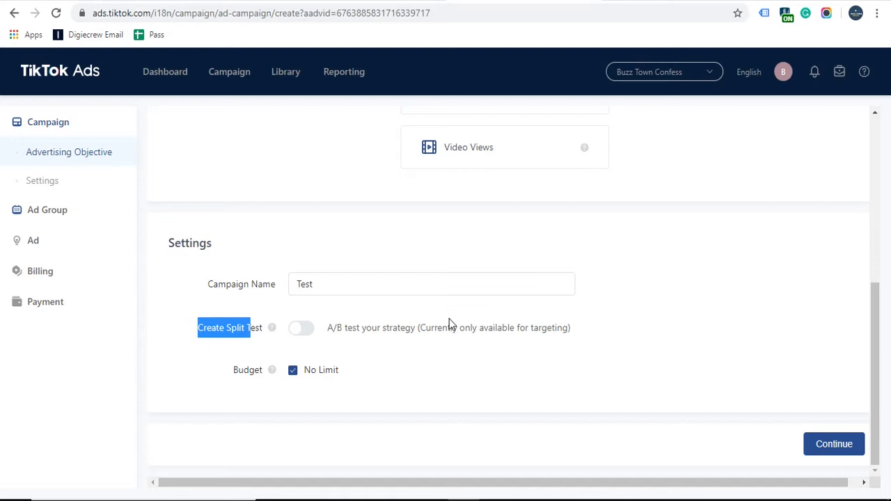
pyautogui.click(424, 330)
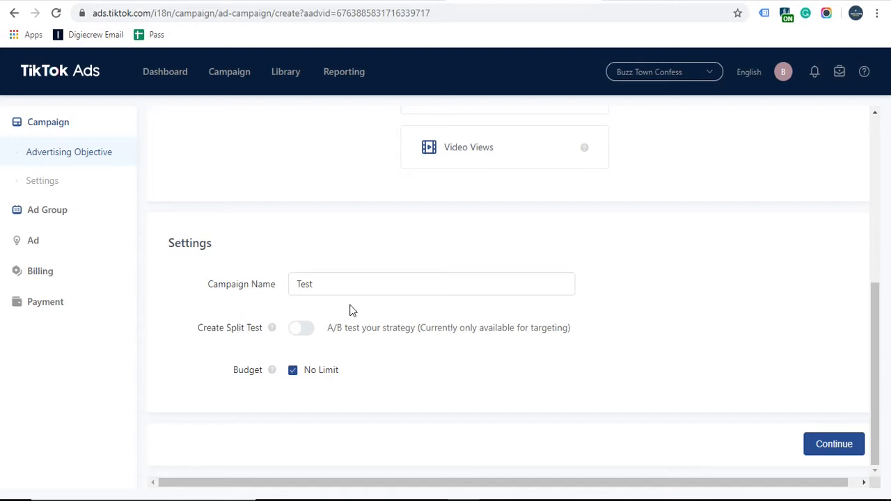
pyautogui.moveTo(346, 329); pyautogui.dragTo(416, 333)
pyautogui.click(416, 333)
# Step: Toggle split testing on and back off, then uncheck Budget No Limit
pyautogui.click(308, 334)
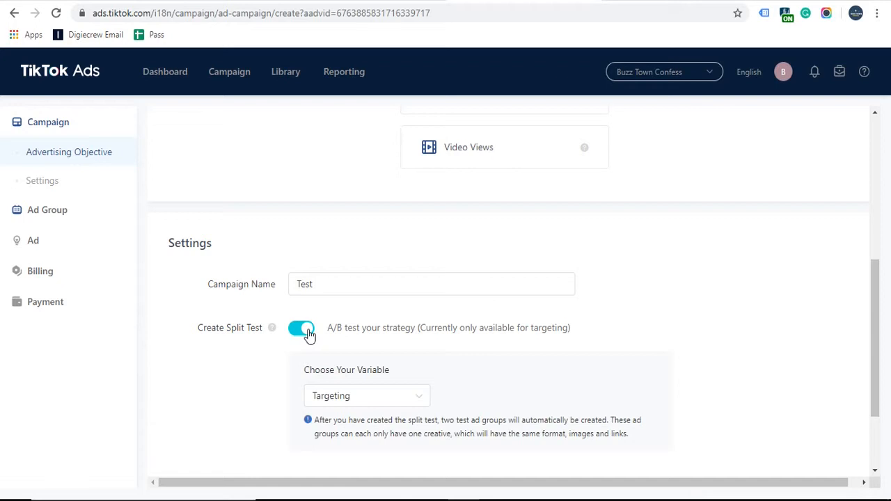
pyautogui.scroll(-3, 418, 301)
pyautogui.click(393, 295)
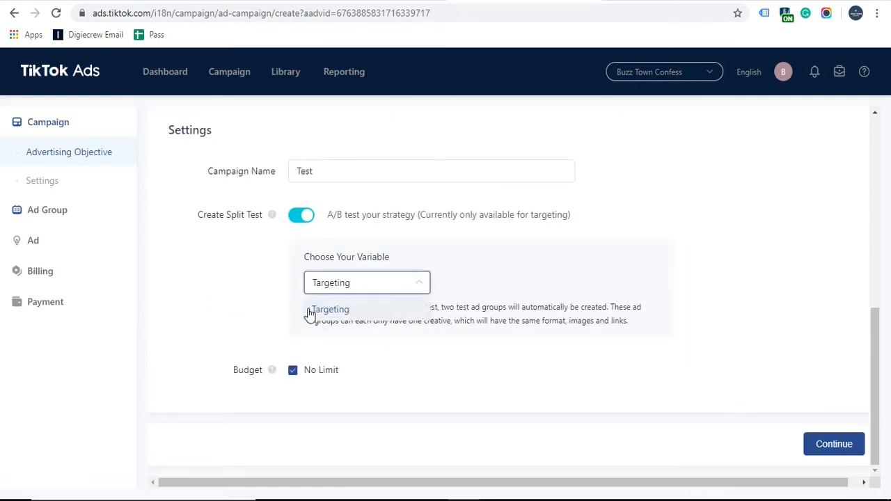
pyautogui.click(247, 261)
pyautogui.click(296, 218)
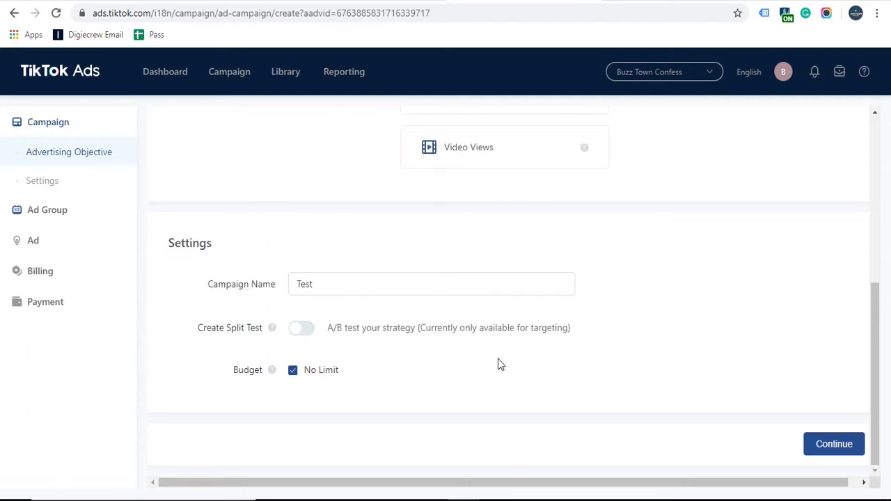
pyautogui.click(293, 371)
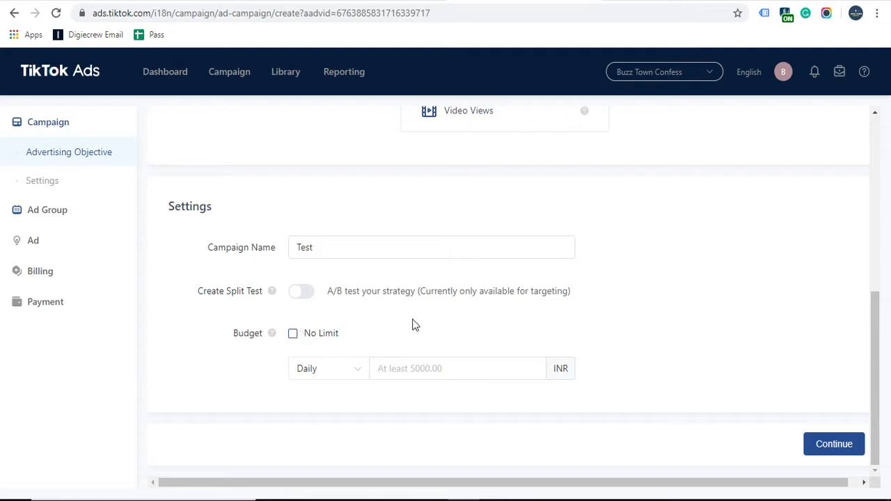
# Step: Try the Daily and Lifetime budget types, settling on Daily
pyautogui.click(339, 373)
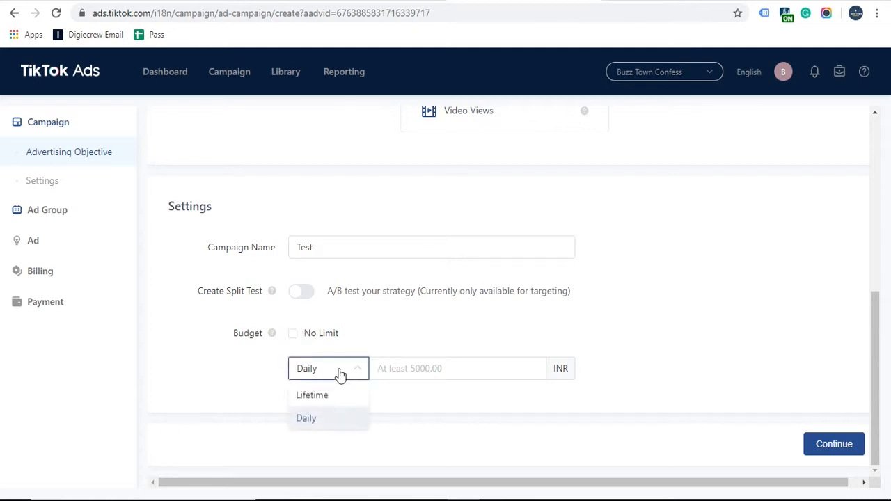
pyautogui.click(191, 380)
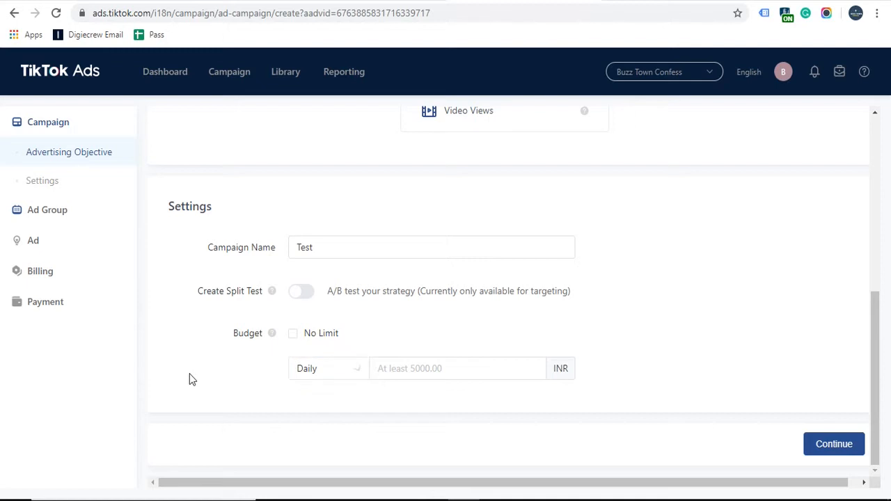
pyautogui.click(413, 368)
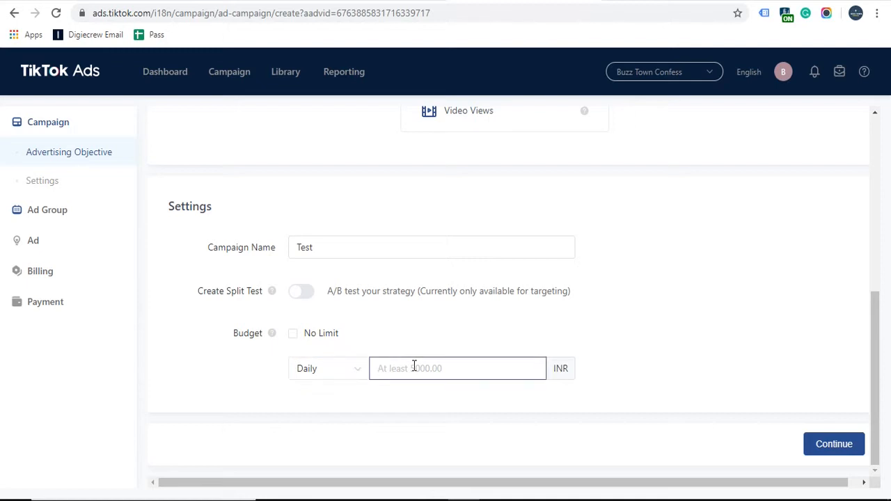
pyautogui.click(317, 371)
pyautogui.click(409, 360)
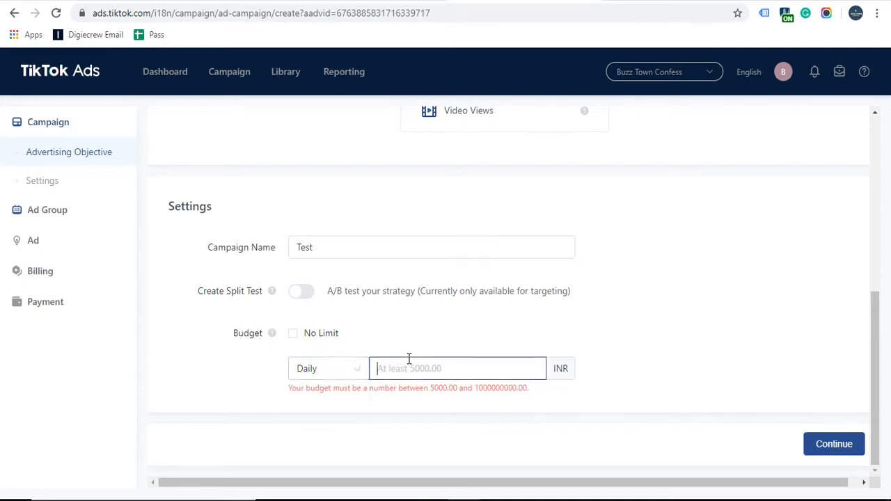
pyautogui.click(338, 366)
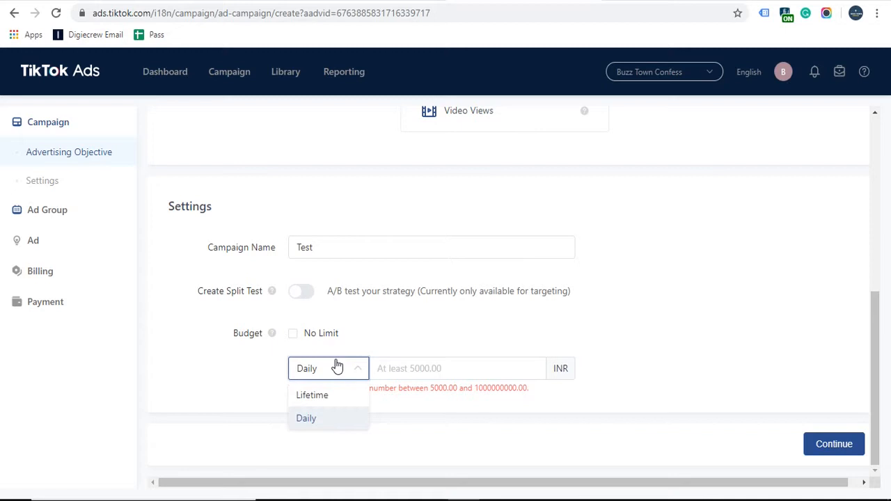
pyautogui.click(322, 395)
pyautogui.click(402, 367)
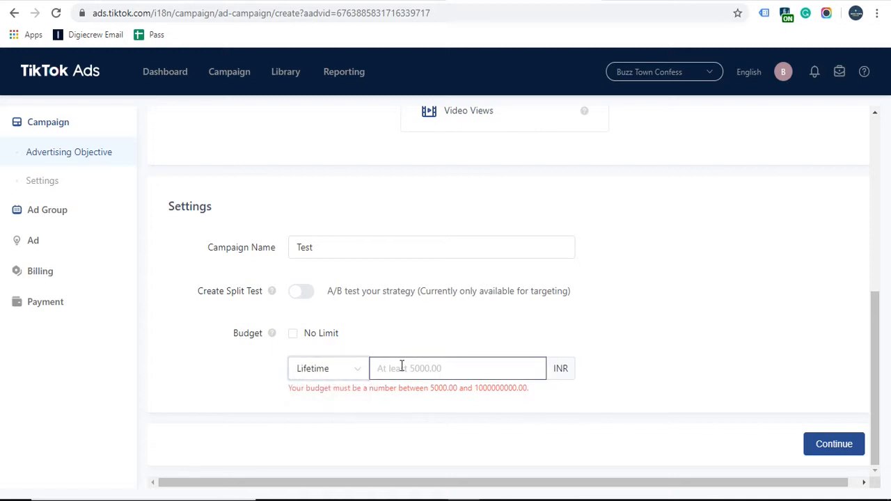
pyautogui.click(315, 375)
pyautogui.click(311, 420)
# Step: Enter a 5000.00 INR daily budget and continue to the ad group
pyautogui.click(442, 371)
pyautogui.write('5000')
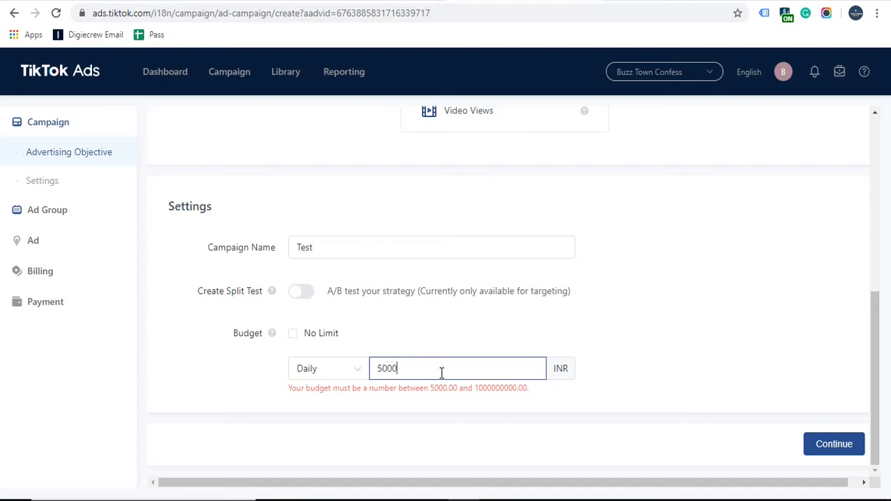
pyautogui.click(653, 360)
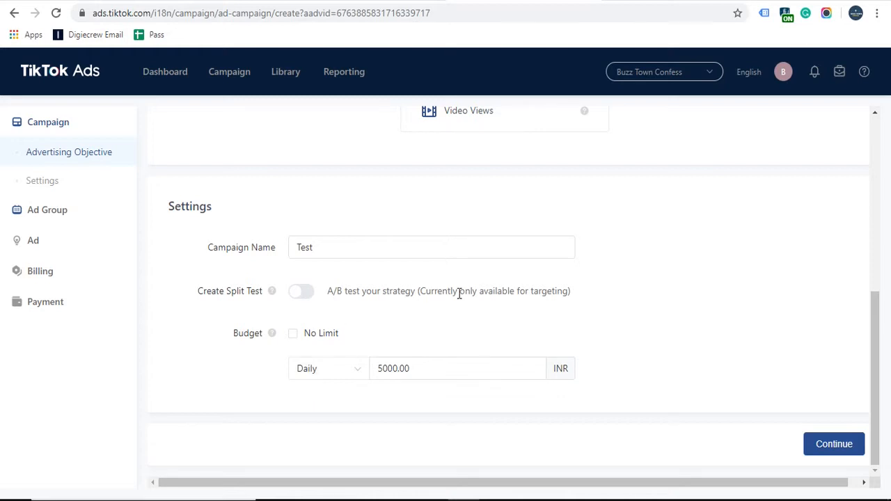
pyautogui.click(424, 378)
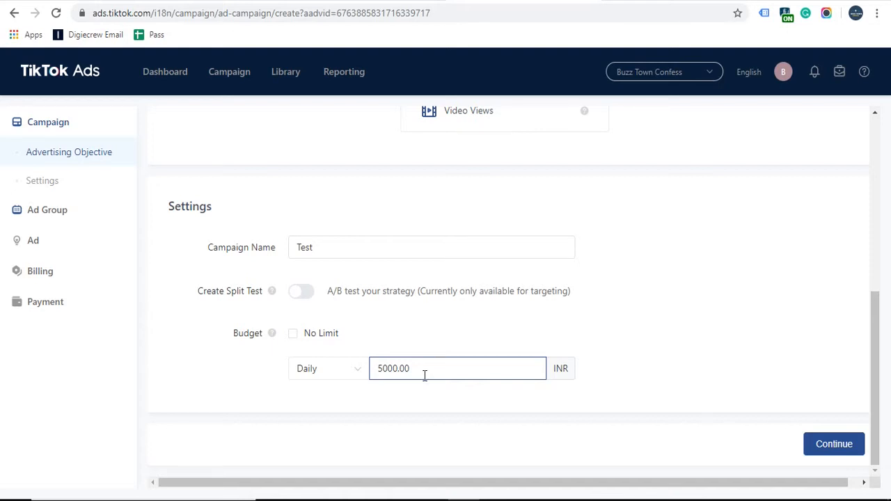
pyautogui.click(833, 446)
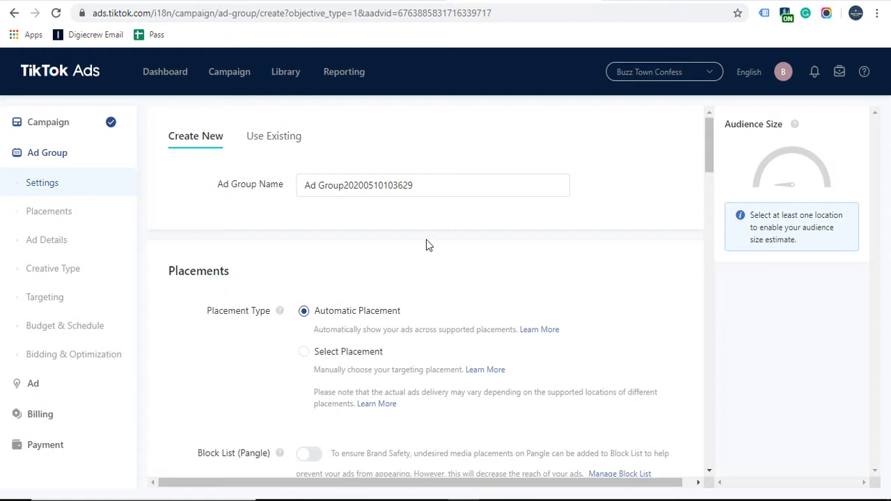
# Step: Replace the default ad group name with Test1
pyautogui.tripleClick(432, 182)
pyautogui.write('Te')
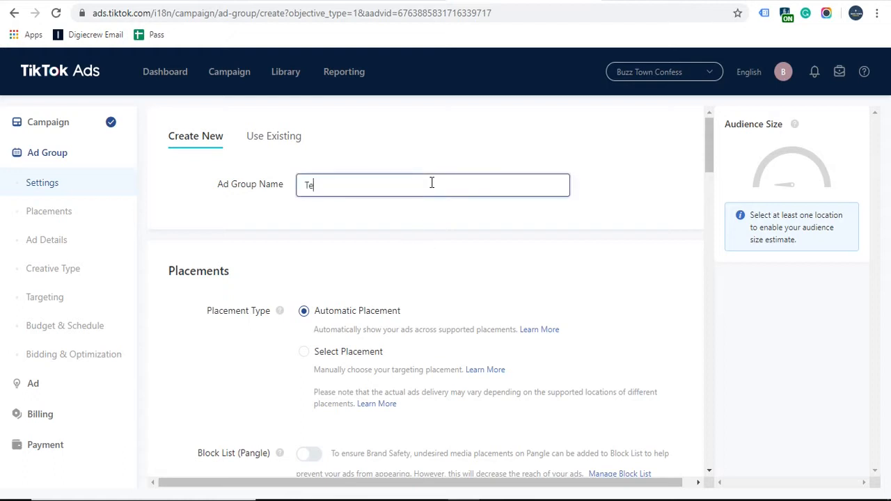
pyautogui.write('st1')
pyautogui.scroll(-1, 204, 253)
pyautogui.scroll(-1, 200, 298)
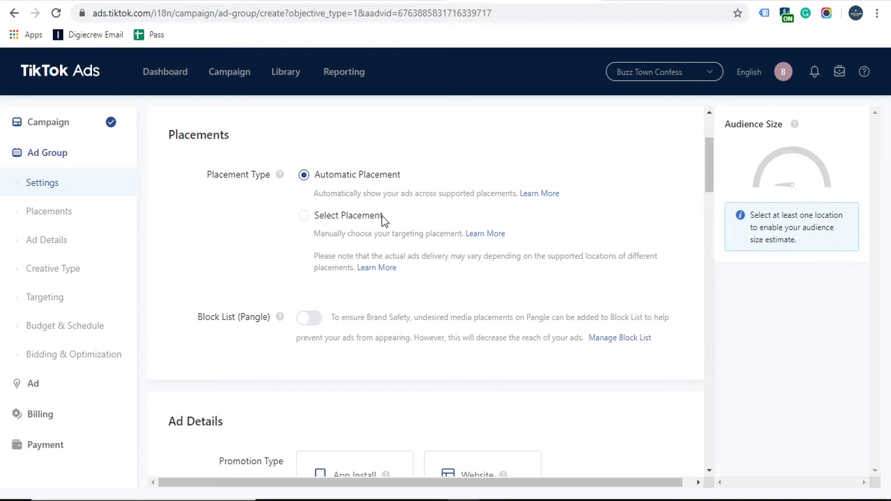
# Step: Switch to Select Placement and uncheck News Feed App Series, Vigo, Helo and Pangle
pyautogui.click(303, 220)
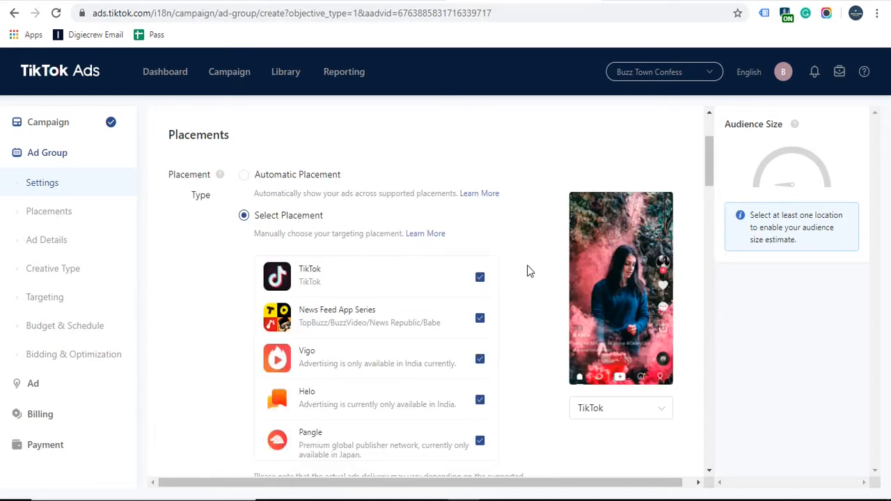
pyautogui.scroll(-1, 528, 271)
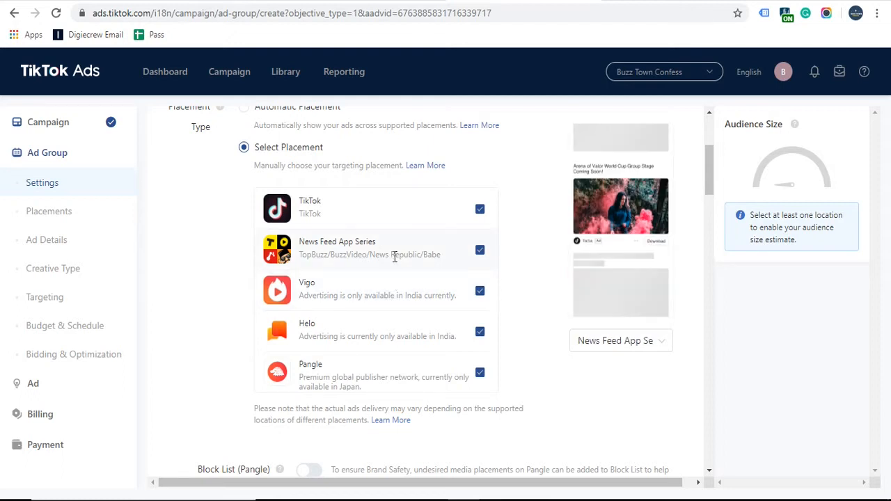
pyautogui.scroll(1, 193, 294)
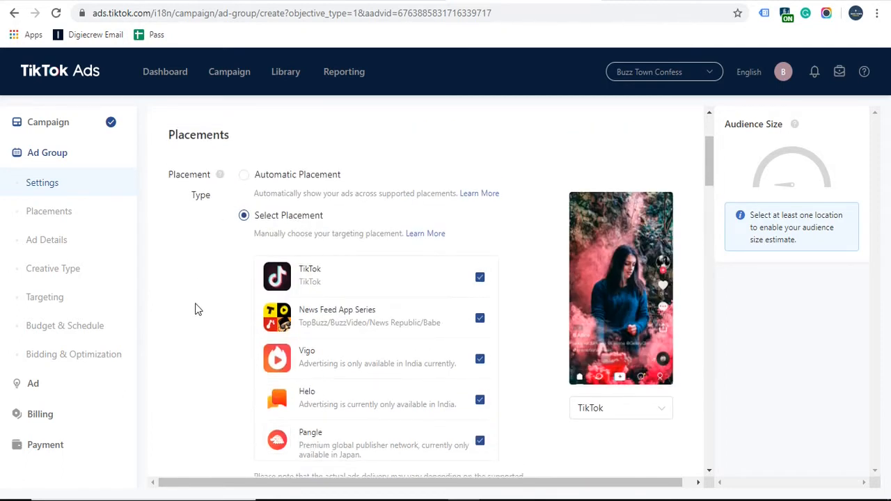
pyautogui.scroll(-1, 195, 310)
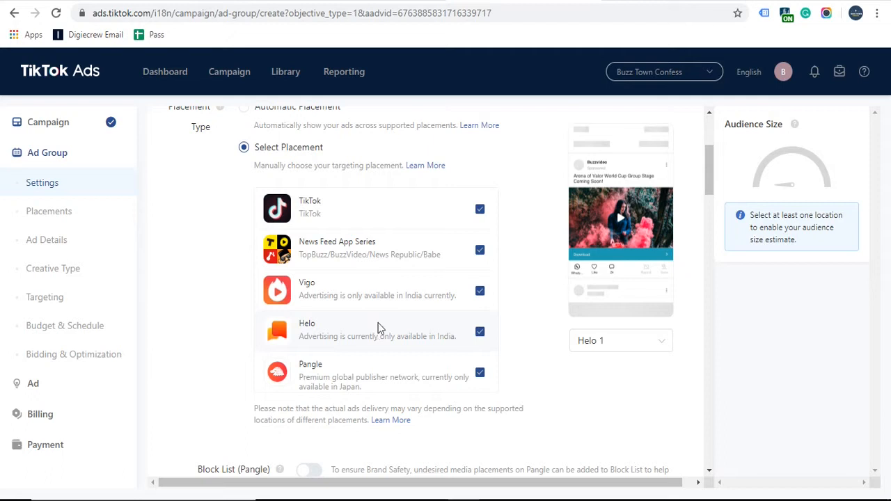
pyautogui.click(480, 251)
pyautogui.click(480, 291)
pyautogui.click(480, 333)
pyautogui.click(479, 378)
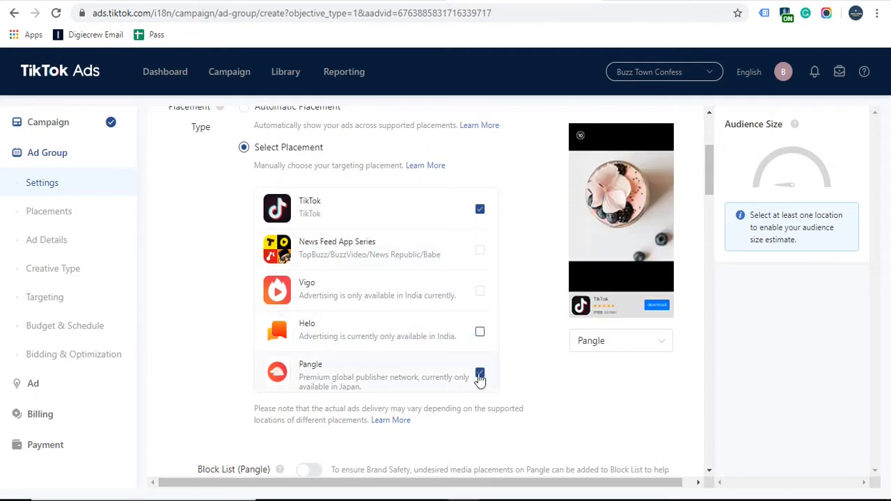
pyautogui.scroll(-4, 176, 291)
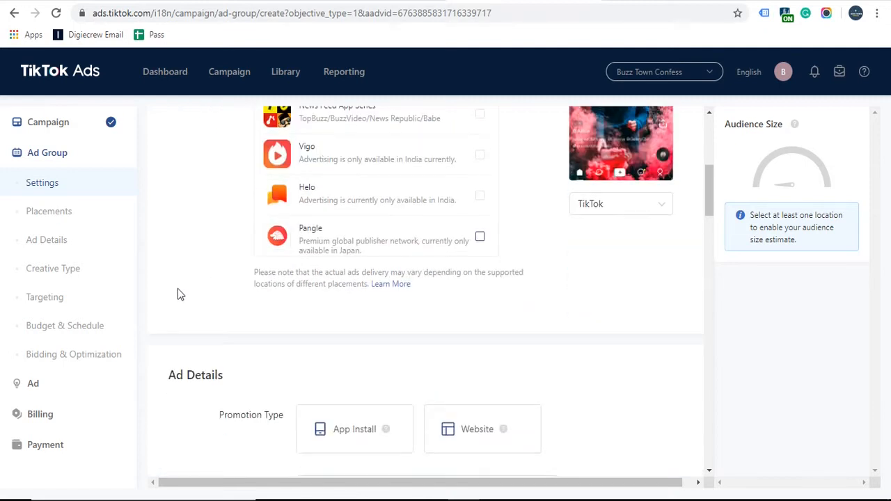
pyautogui.scroll(-2, 177, 292)
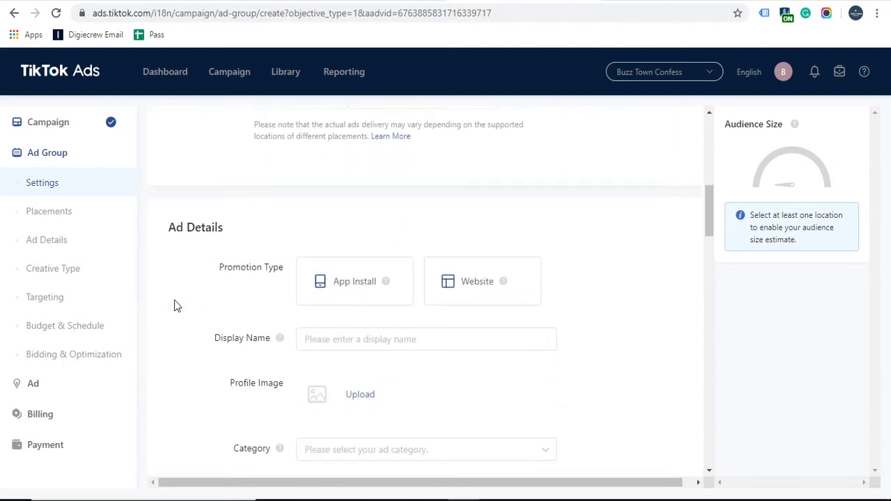
pyautogui.scroll(1, 175, 300)
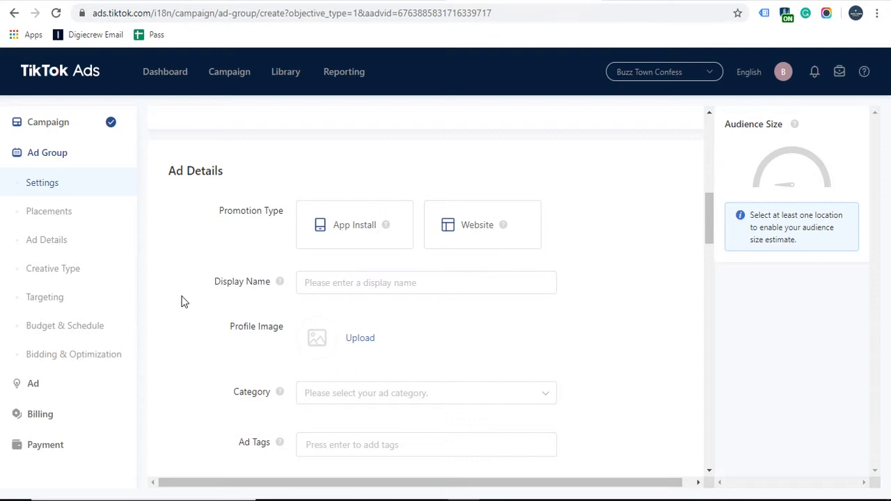
pyautogui.click(473, 239)
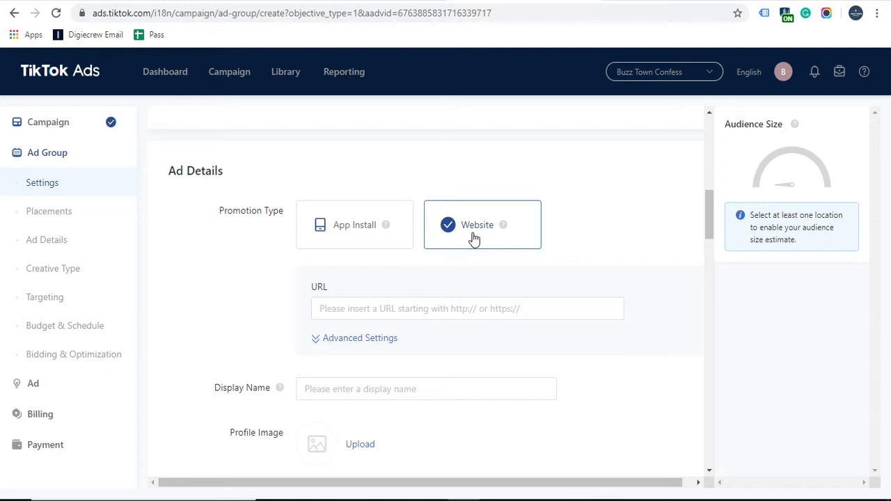
pyautogui.click(340, 306)
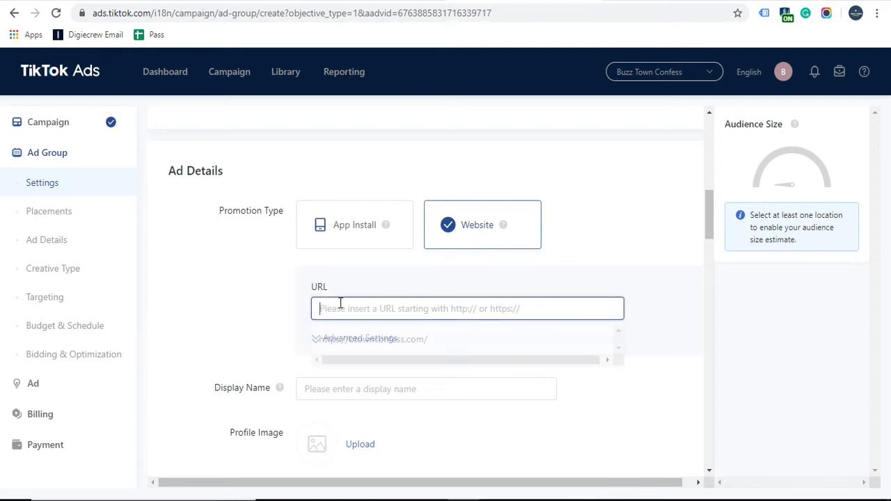
pyautogui.hotkey('ctrl', 'Tab')
pyautogui.click(349, 12)
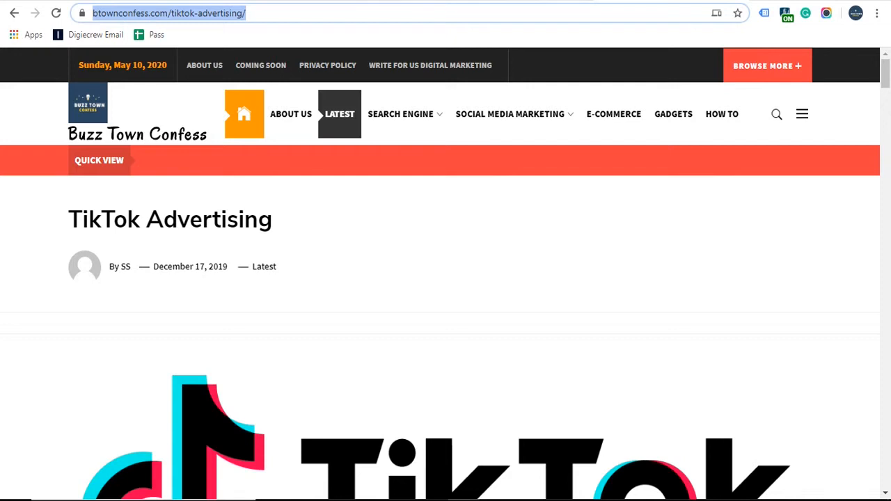
pyautogui.hotkey('ctrl', 'c')
pyautogui.hotkey('ctrl', 'shift', 'Tab')
pyautogui.hotkey('ctrl', 'v')
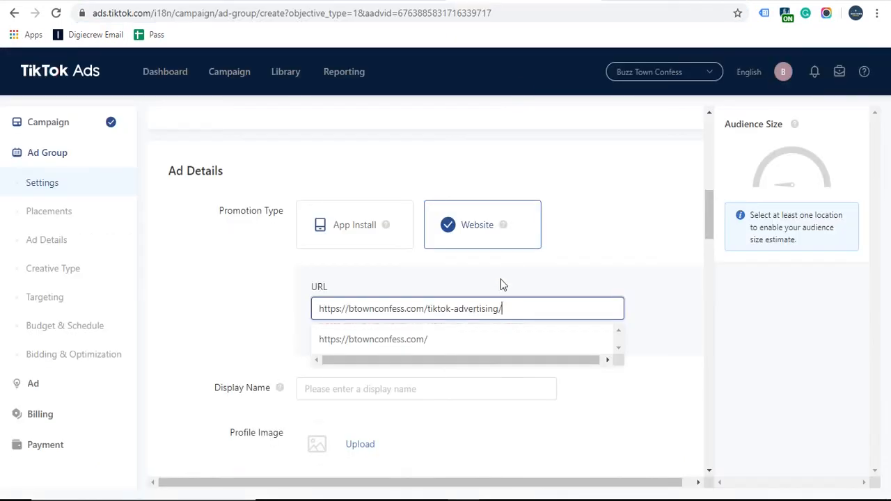
pyautogui.click(269, 280)
# Step: In Advanced Settings, turn Pixel tracking on and back off
pyautogui.scroll(-1, 241, 279)
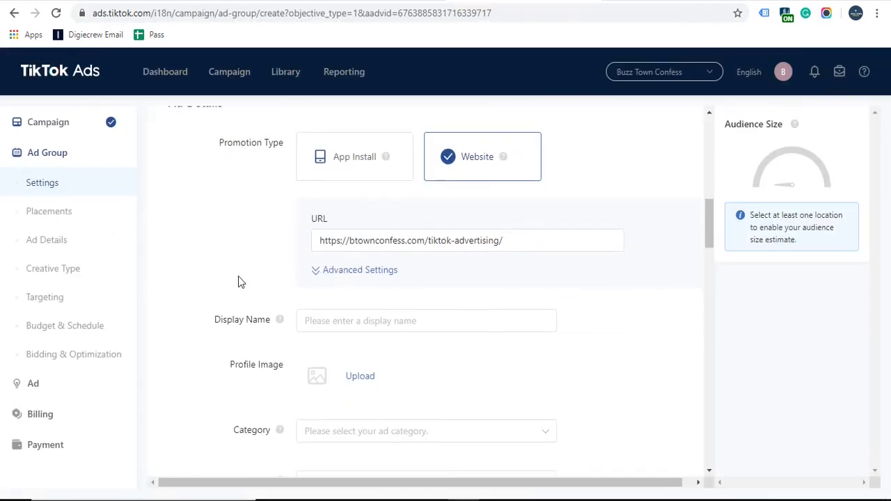
pyautogui.click(357, 274)
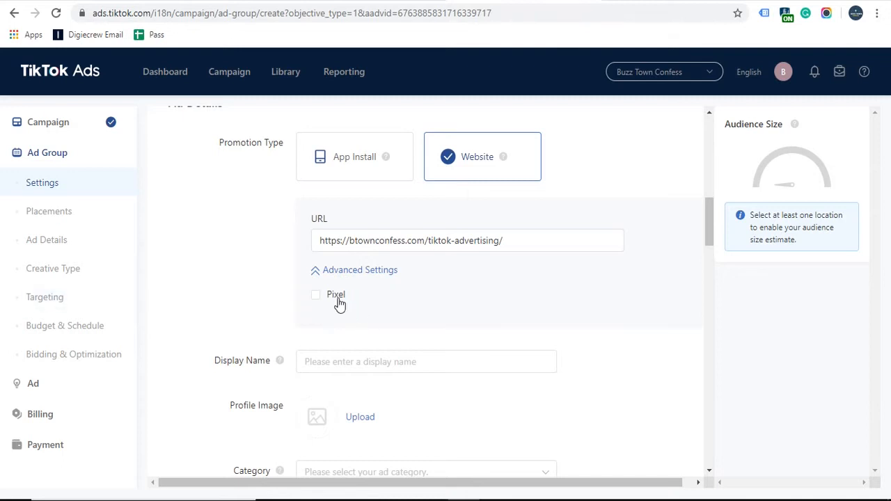
pyautogui.click(336, 296)
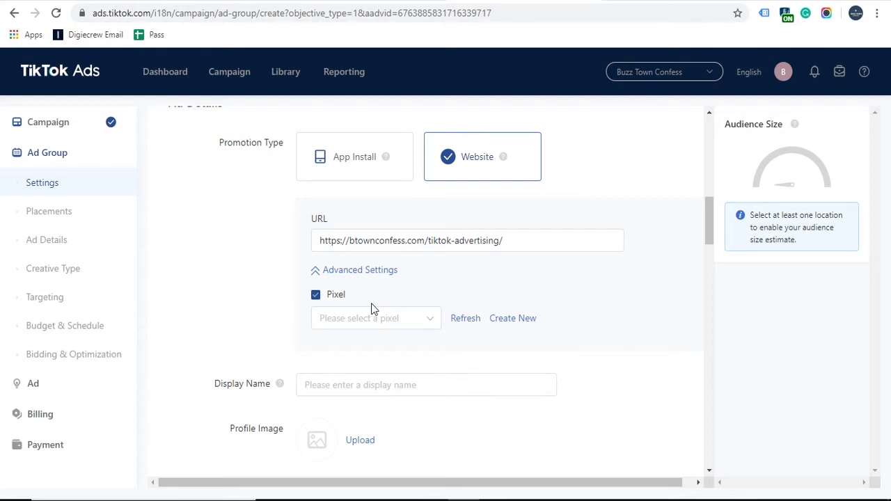
pyautogui.click(316, 296)
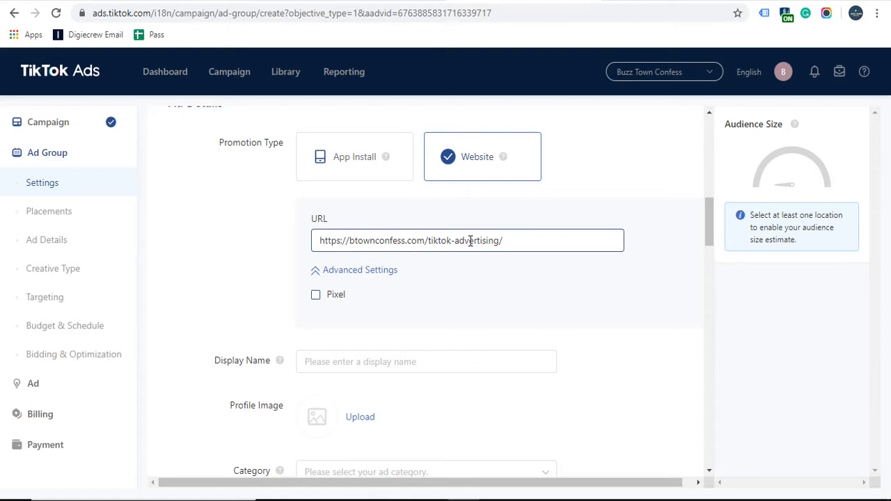
pyautogui.scroll(-1, 195, 298)
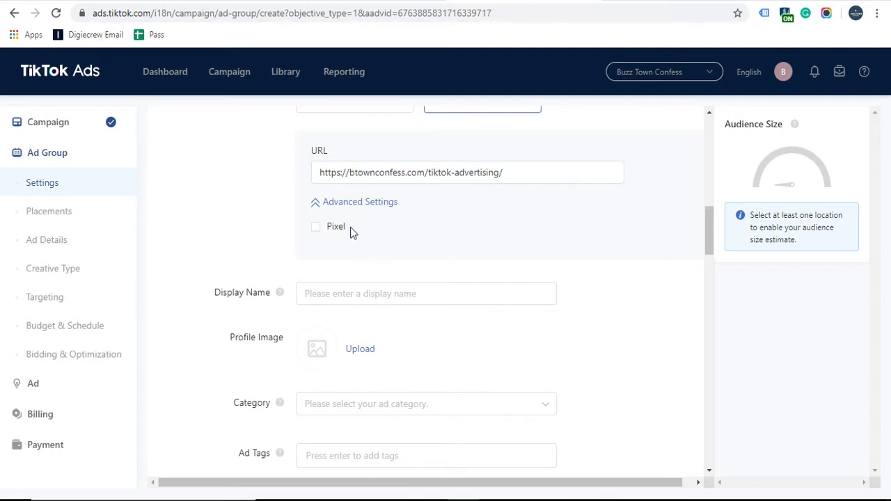
# Step: Enter 'Buzz Town Confess' as the display name
pyautogui.scroll(-1, 200, 277)
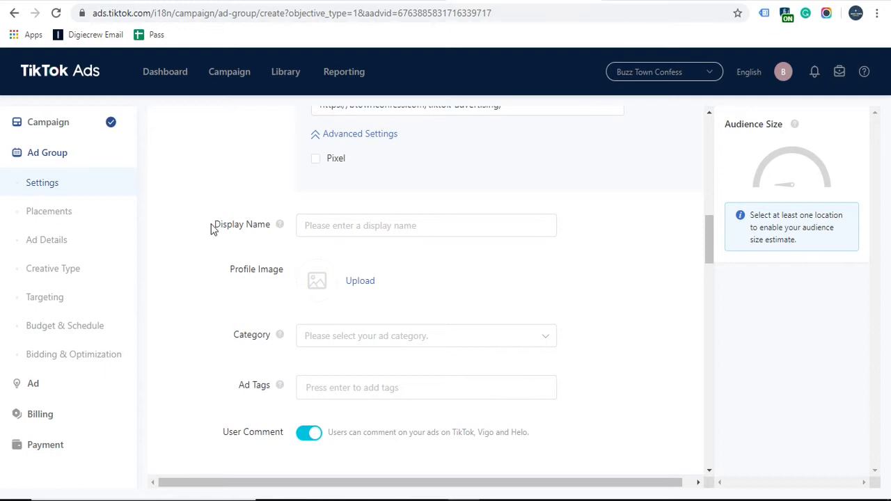
pyautogui.moveTo(213, 225); pyautogui.dragTo(234, 227)
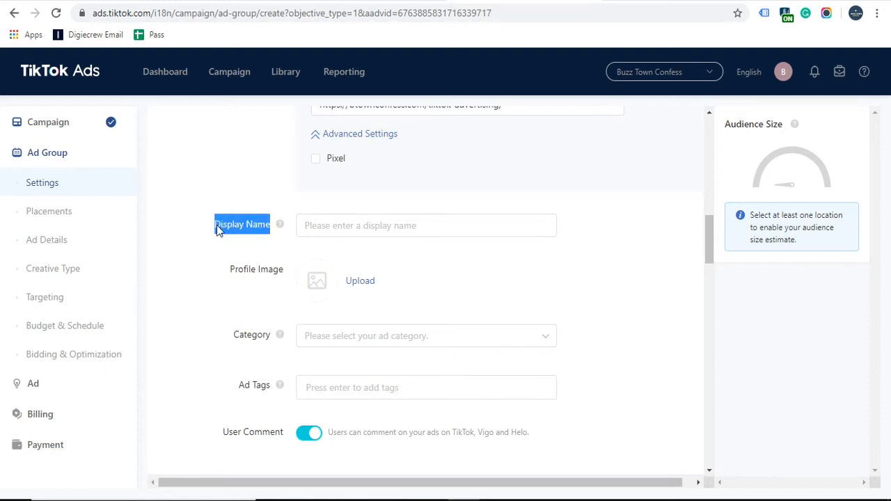
pyautogui.click(190, 231)
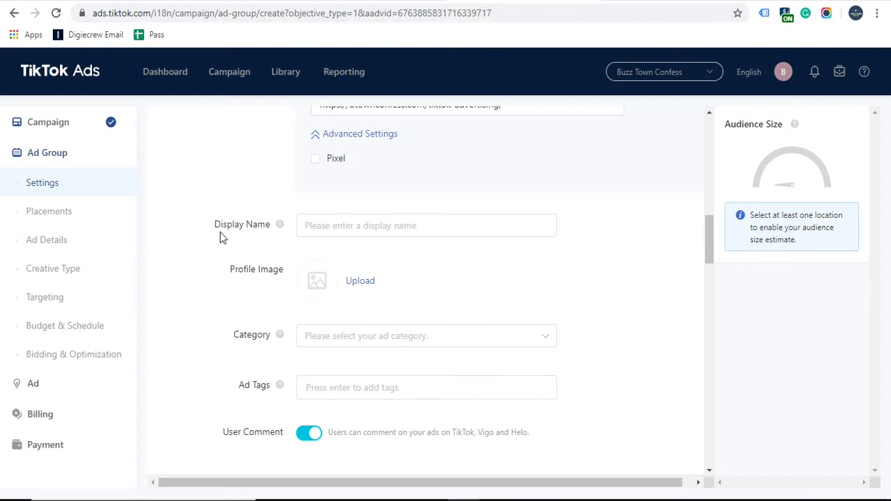
pyautogui.click(334, 228)
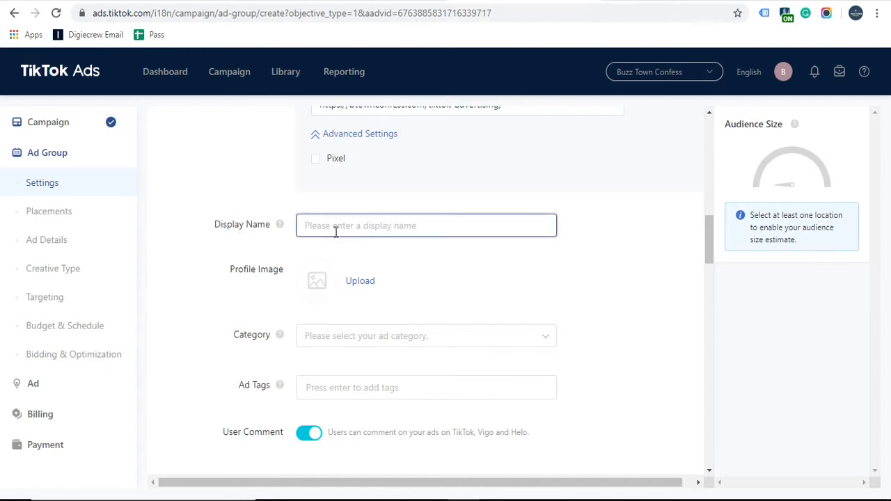
pyautogui.write('Buzz Town O')
pyautogui.press('BackSpace')
pyautogui.write('Confess')
pyautogui.click(574, 323)
# Step: Upload the Buzz Town Confess logo from the Desktop as the profile image
pyautogui.click(368, 280)
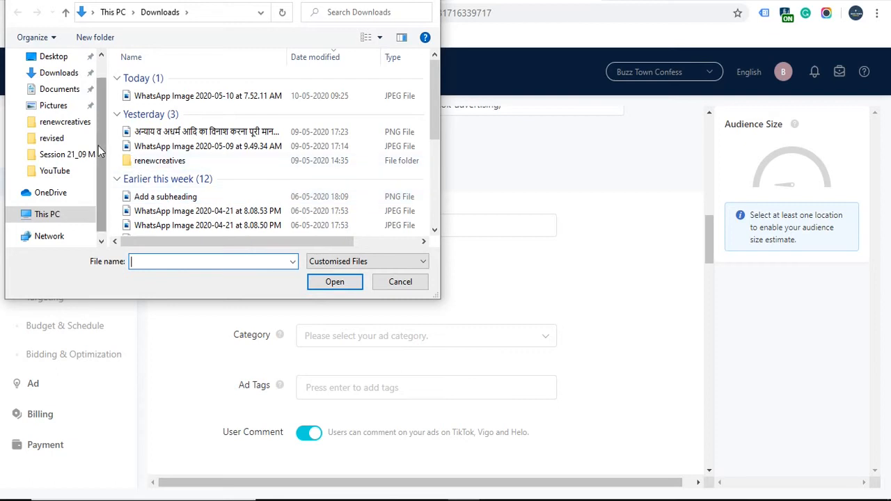
pyautogui.click(400, 282)
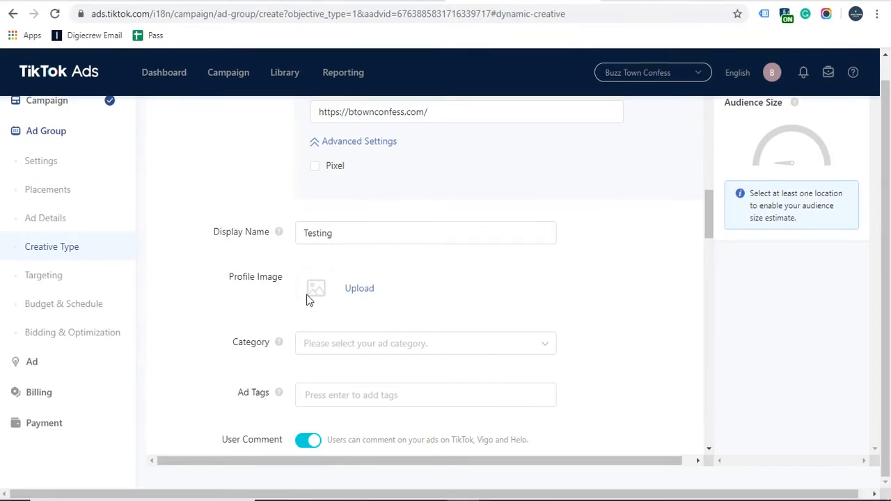
pyautogui.click(353, 289)
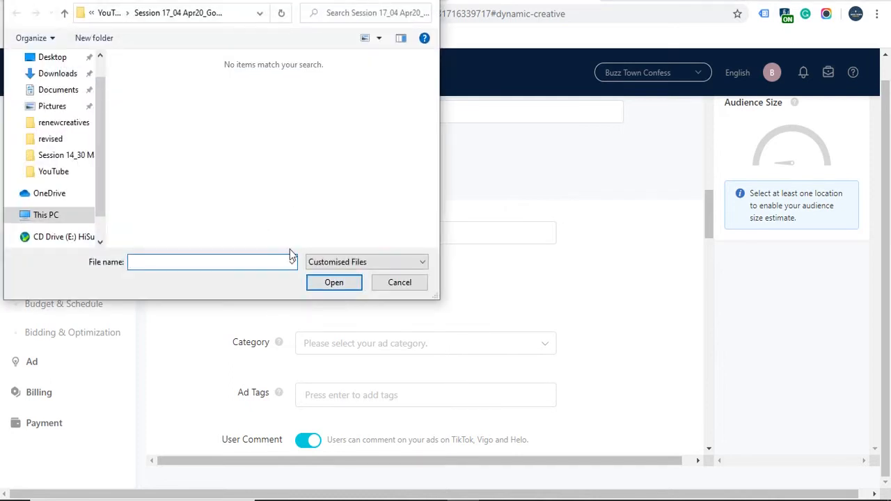
pyautogui.click(52, 60)
pyautogui.doubleClick(156, 128)
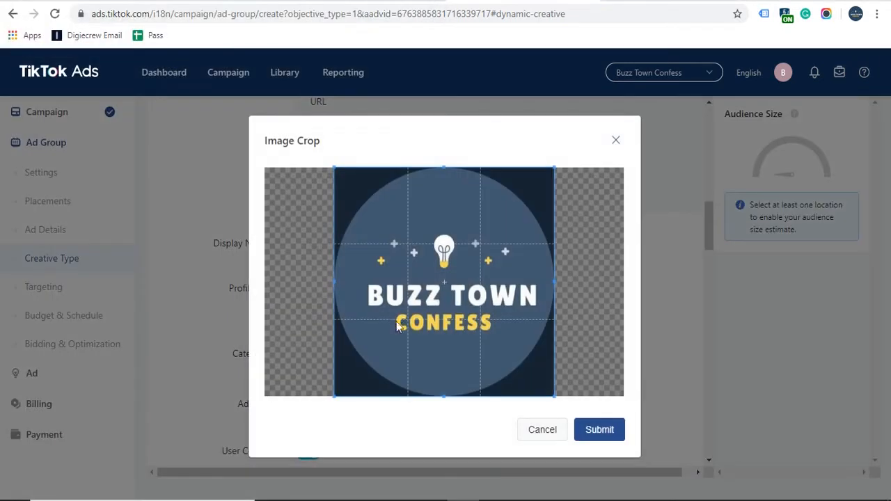
pyautogui.click(607, 438)
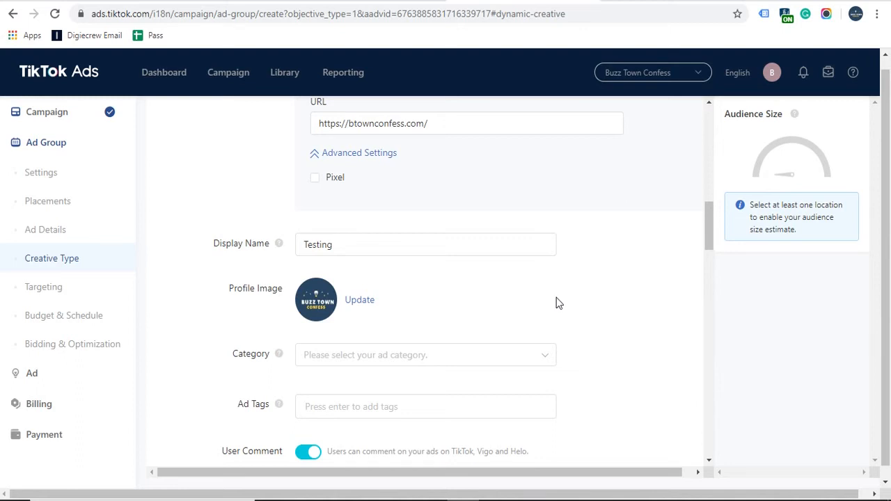
# Step: Choose Education & Training > IT training > Web Design as the ad category
pyautogui.scroll(-1, 557, 303)
pyautogui.click(534, 294)
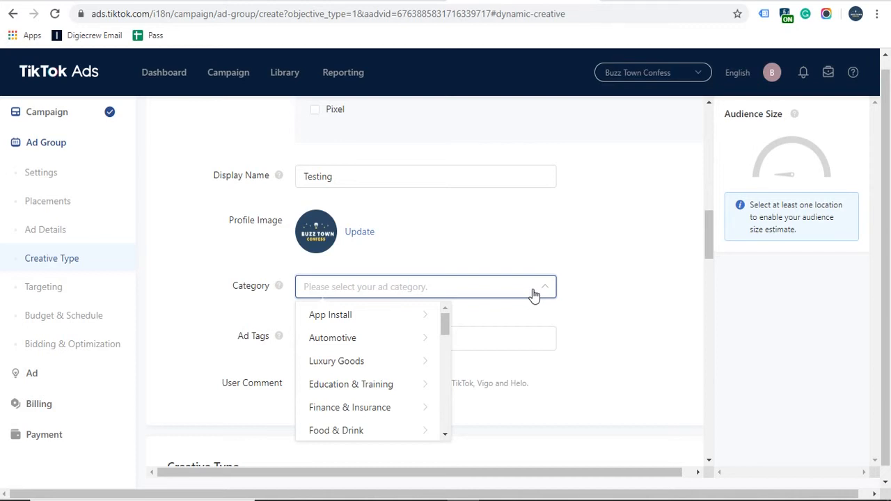
pyautogui.scroll(-1, 391, 349)
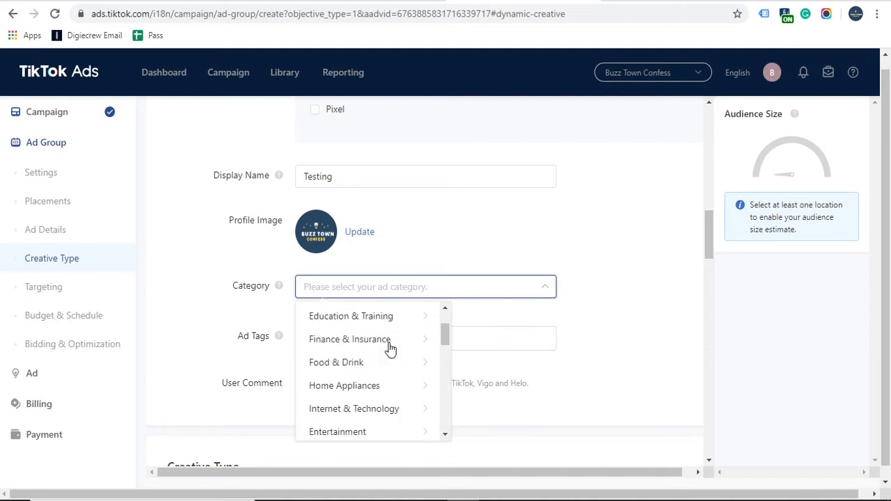
pyautogui.click(392, 321)
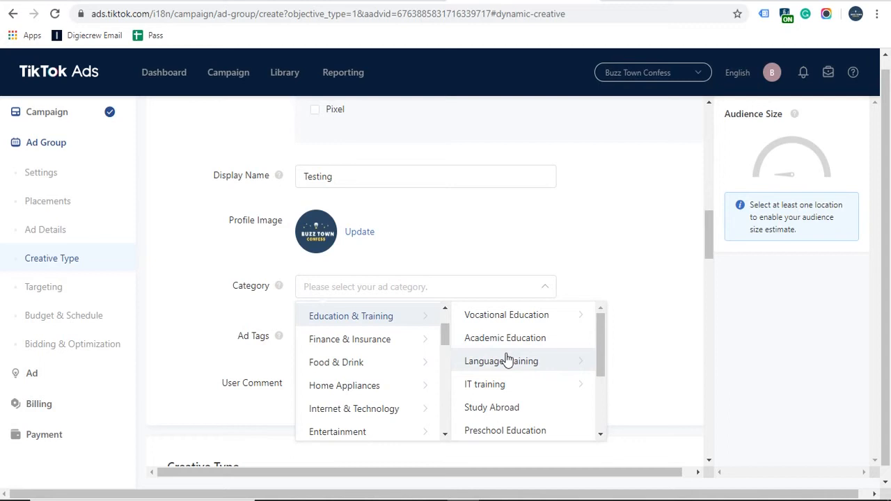
pyautogui.scroll(-2, 508, 361)
pyautogui.scroll(1, 509, 358)
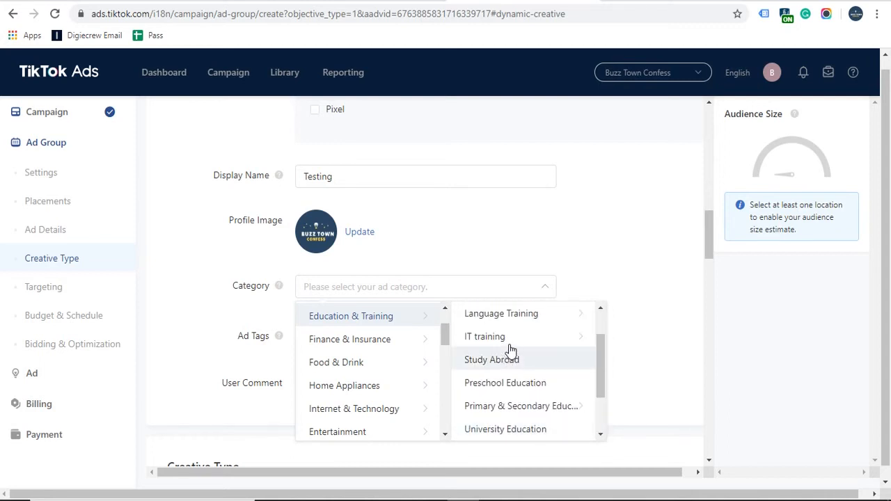
pyautogui.click(511, 344)
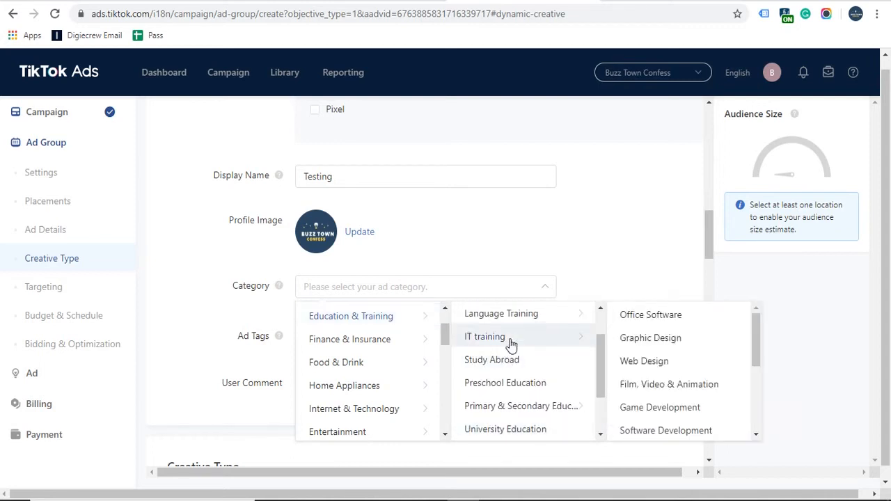
pyautogui.click(658, 363)
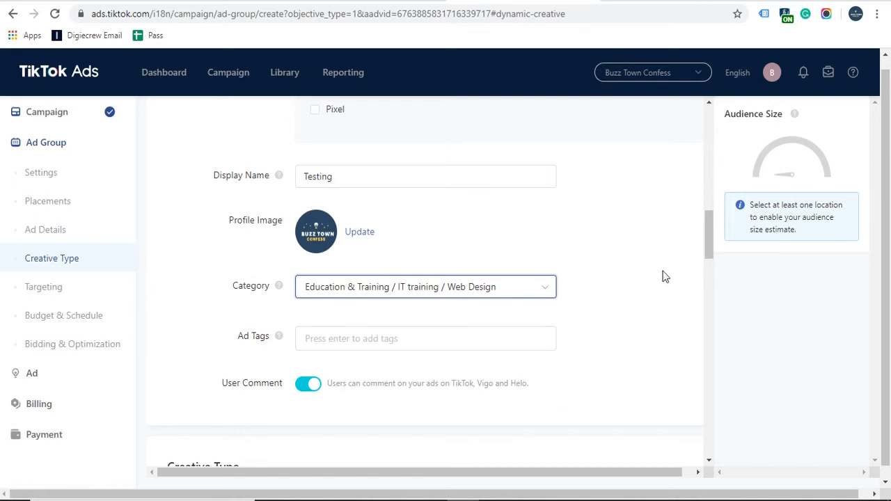
# Step: Add the ad tags 'digital marketing' and 'training'
pyautogui.scroll(-1, 663, 276)
pyautogui.click(374, 270)
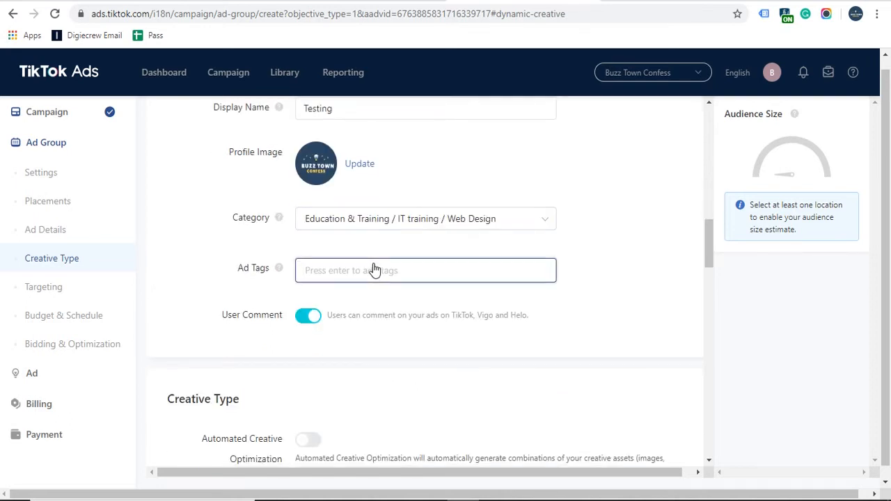
pyautogui.write('digital marketing')
pyautogui.press('Return')
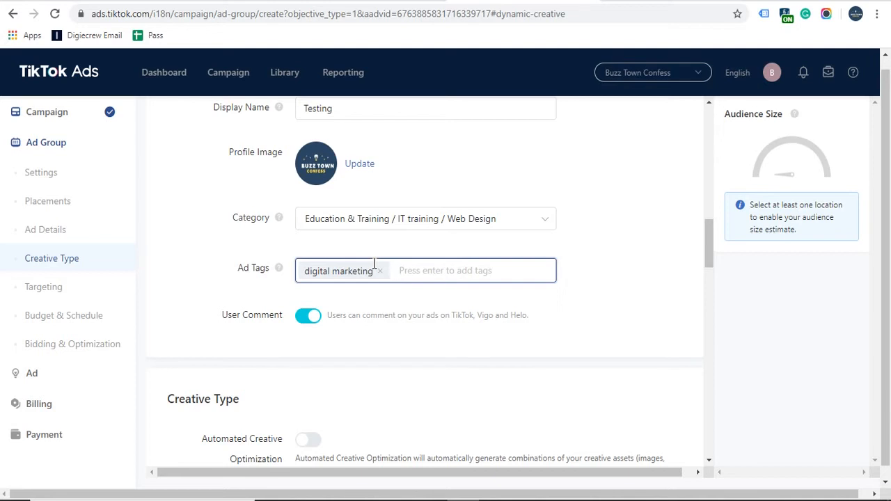
pyautogui.write('training')
pyautogui.press('Return')
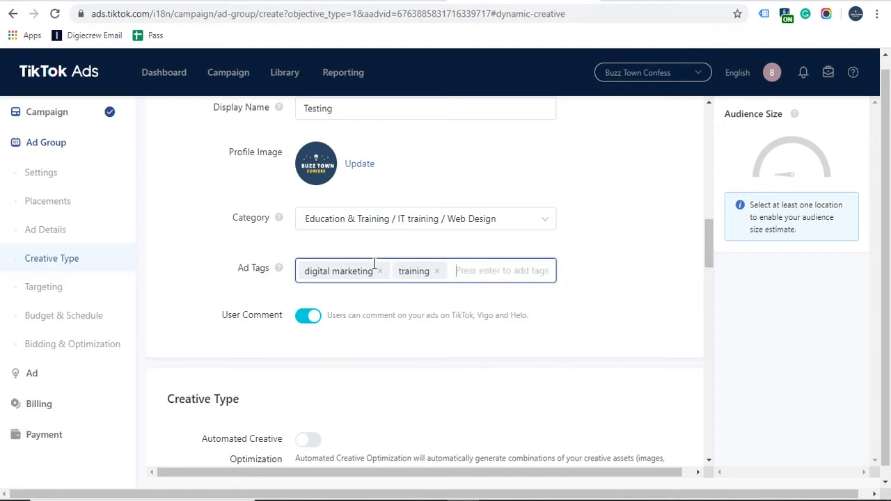
pyautogui.click(364, 333)
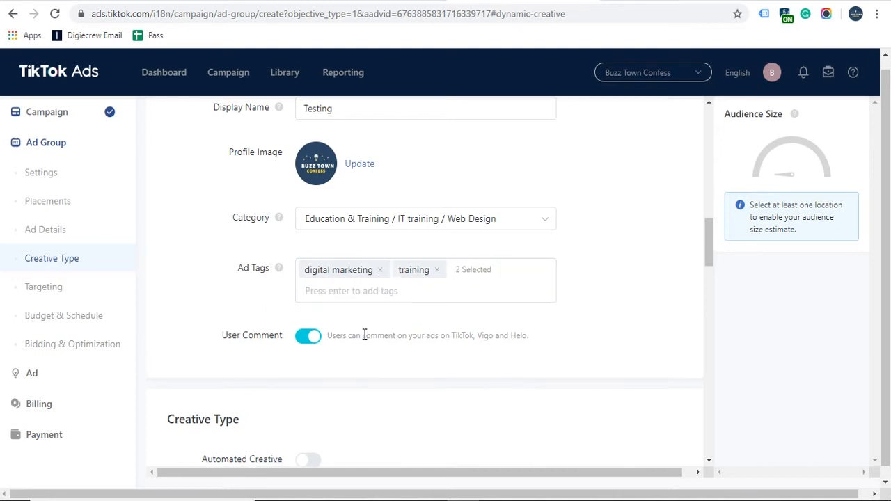
# Step: Toggle User Comment off and back on so comments stay allowed
pyautogui.moveTo(222, 337); pyautogui.dragTo(536, 346)
pyautogui.click(593, 347)
pyautogui.click(301, 339)
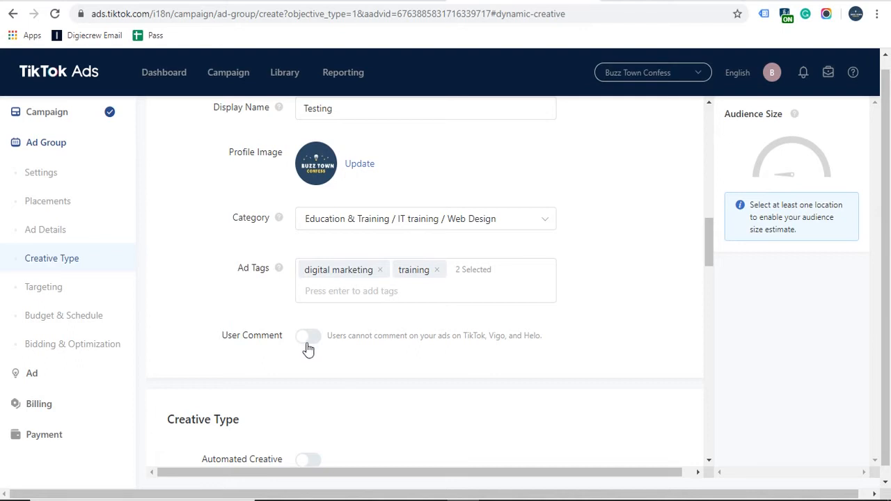
pyautogui.click(312, 339)
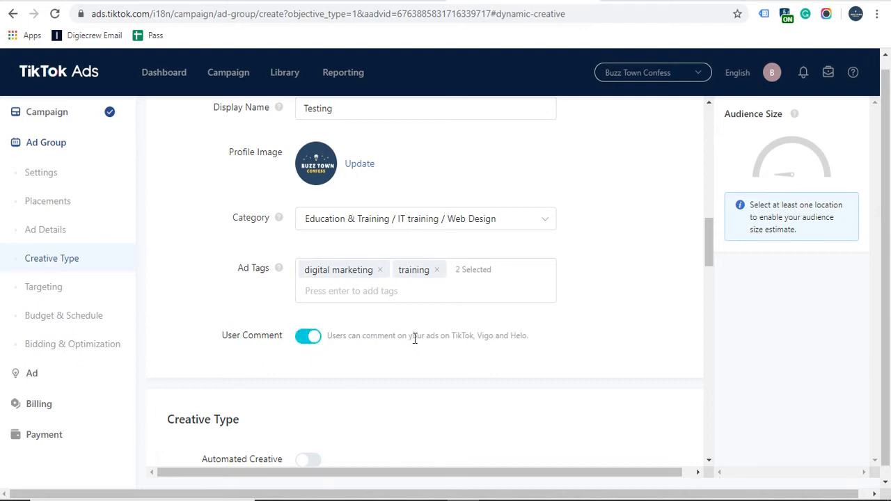
pyautogui.scroll(-3, 416, 334)
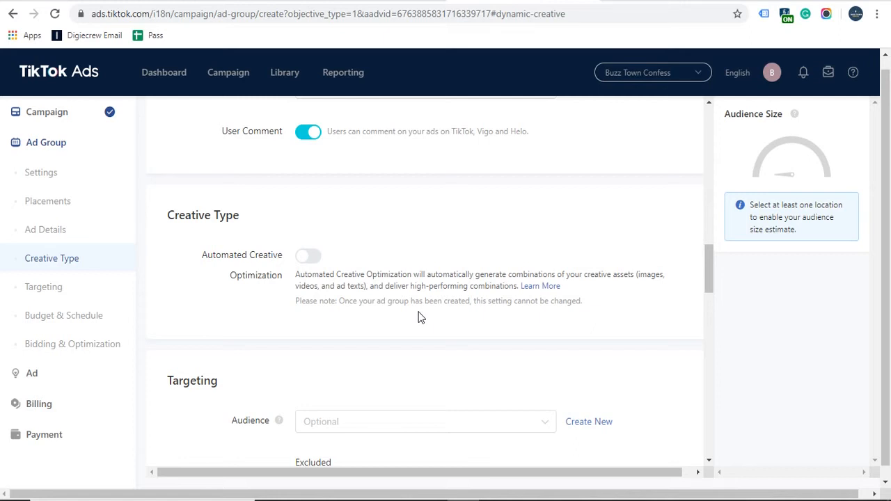
pyautogui.moveTo(162, 216); pyautogui.dragTo(242, 215)
pyautogui.click(241, 214)
# Step: Switch on Automated Creative Optimization in the Creative Type section
pyautogui.moveTo(202, 254); pyautogui.dragTo(581, 319)
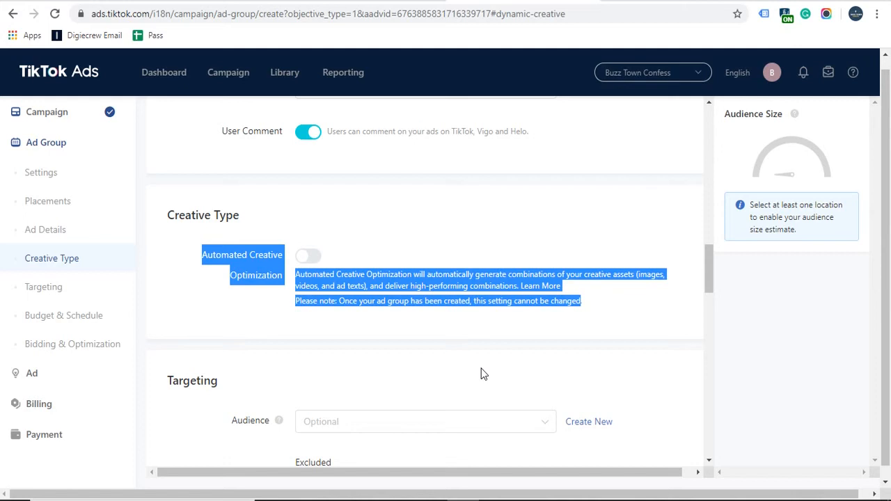
pyautogui.click(401, 324)
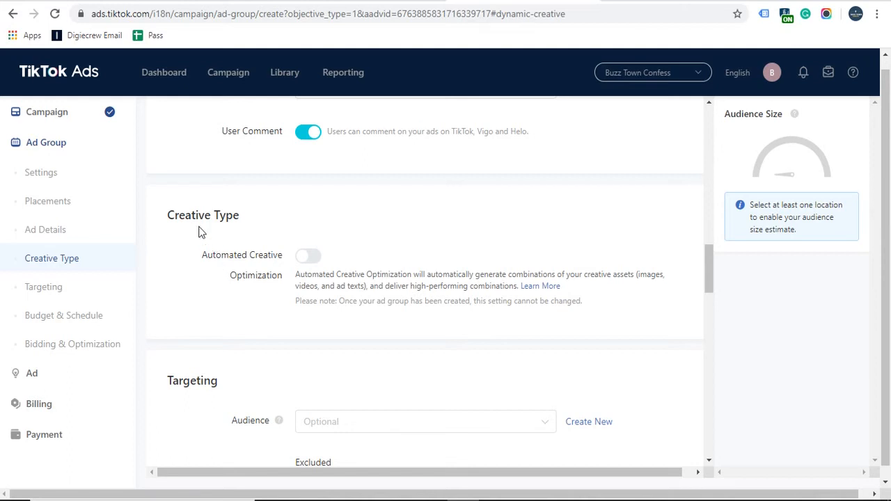
pyautogui.moveTo(214, 262); pyautogui.dragTo(244, 261)
pyautogui.click(243, 260)
pyautogui.click(314, 258)
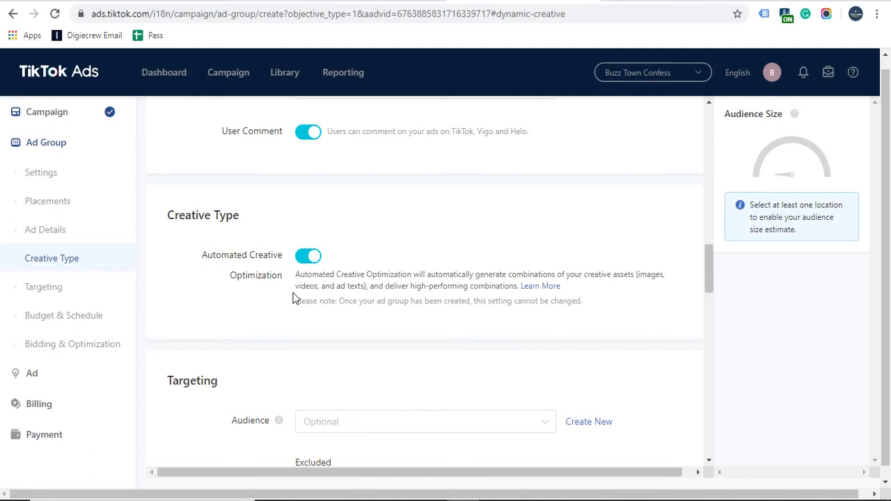
# Step: Scroll to Targeting and check the saved Audience list, which is empty
pyautogui.scroll(-2, 321, 275)
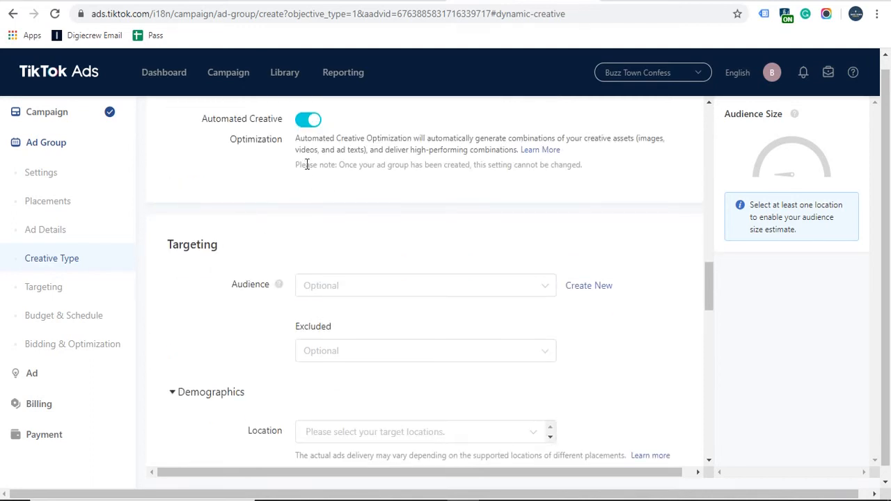
pyautogui.scroll(-2, 175, 281)
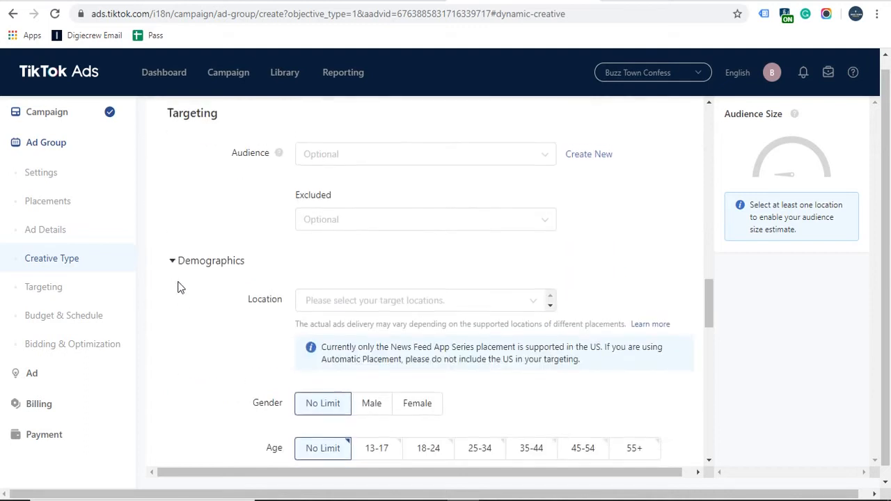
pyautogui.scroll(1, 179, 275)
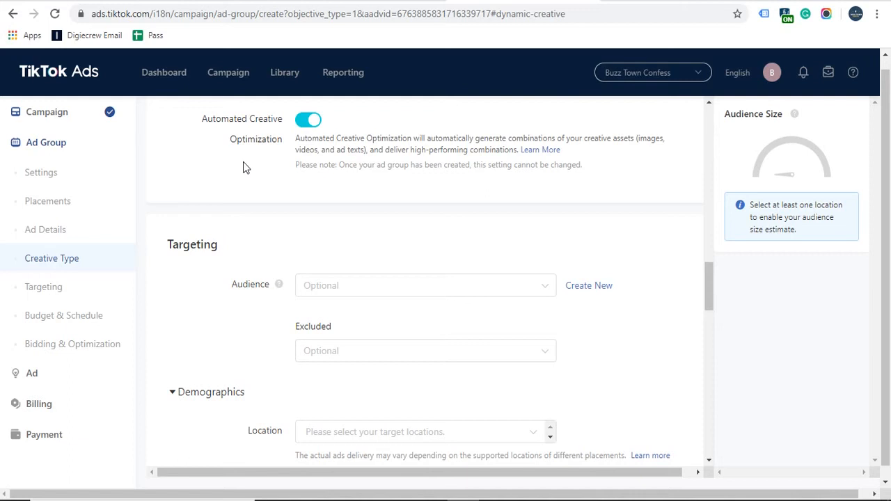
pyautogui.scroll(-1, 172, 292)
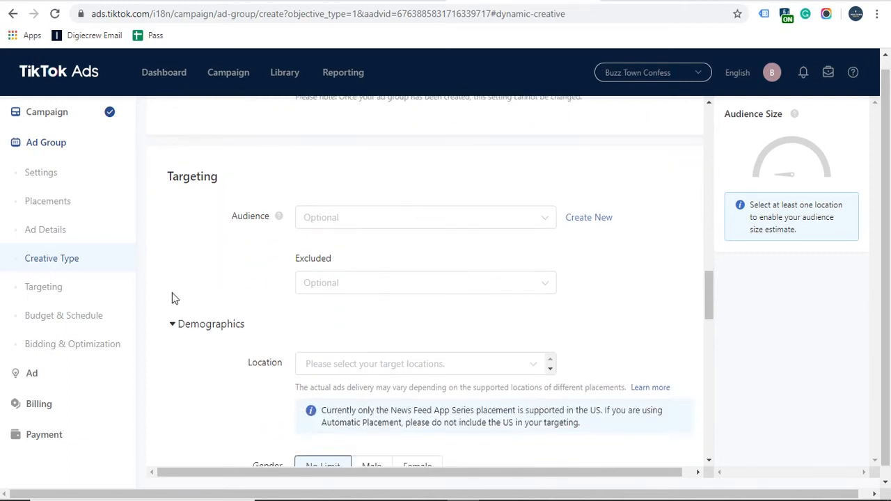
pyautogui.moveTo(166, 178); pyautogui.dragTo(225, 184)
pyautogui.click(223, 184)
pyautogui.doubleClick(188, 179)
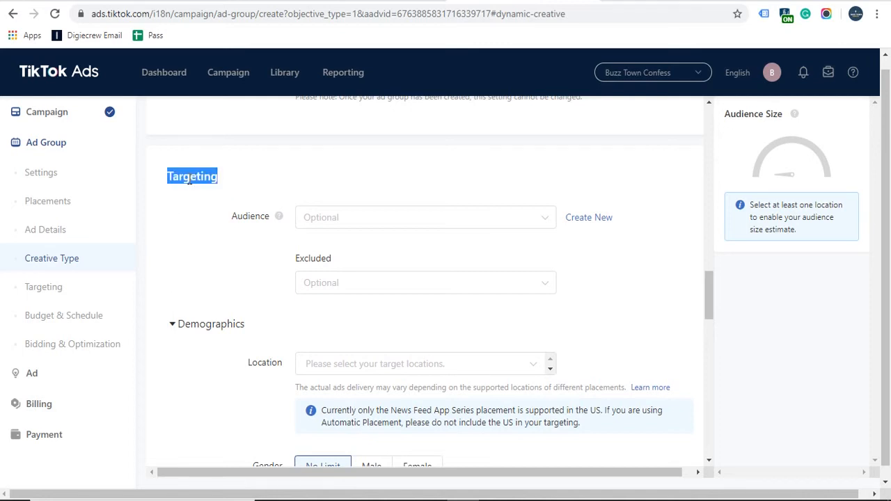
pyautogui.click(192, 225)
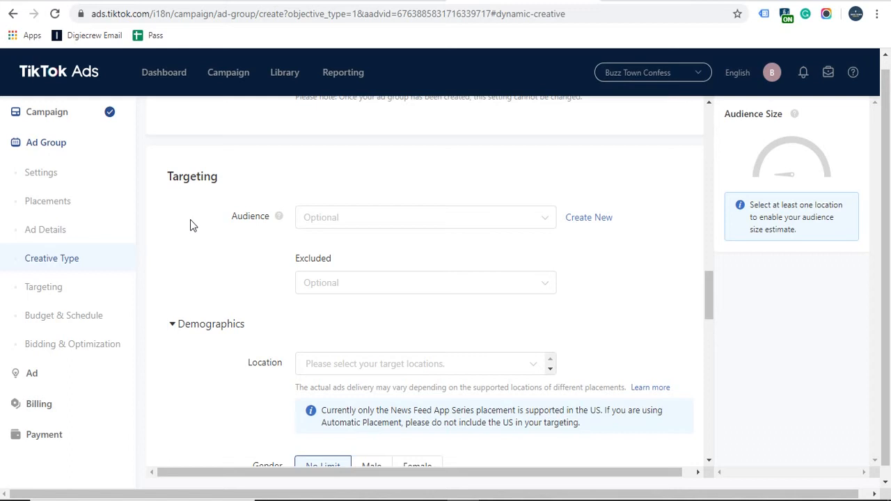
pyautogui.scroll(-1, 193, 225)
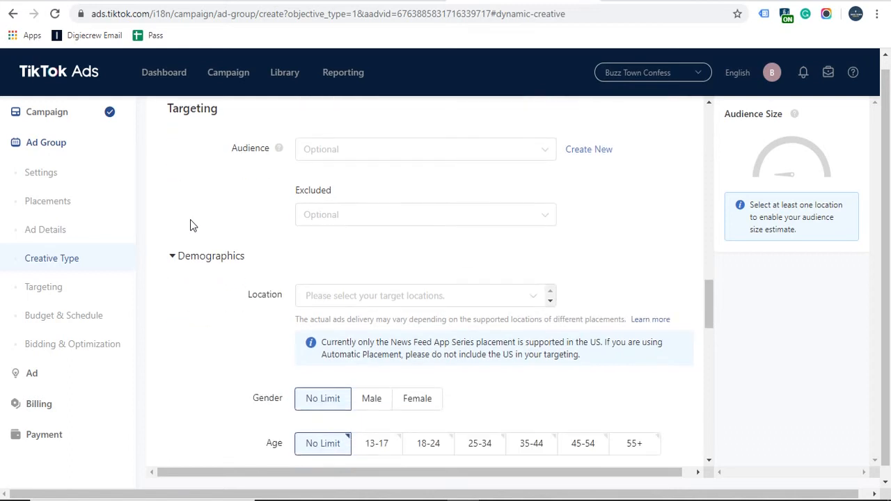
pyautogui.scroll(1, 193, 225)
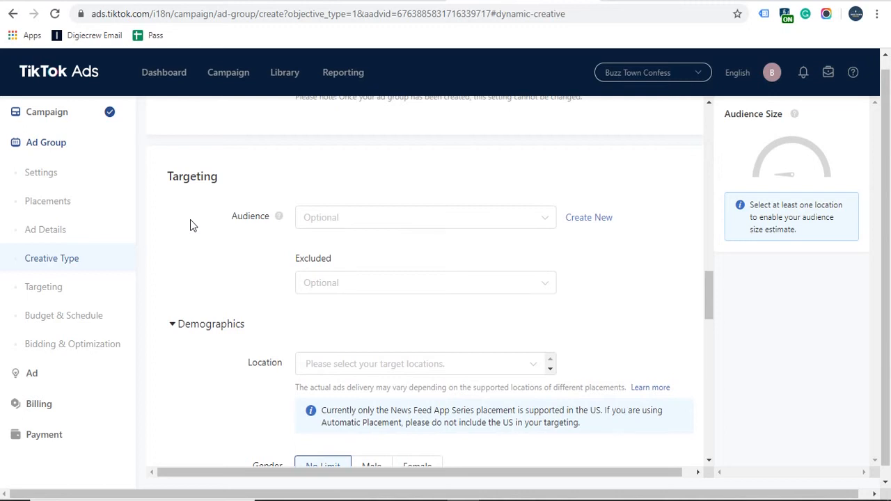
pyautogui.click(341, 220)
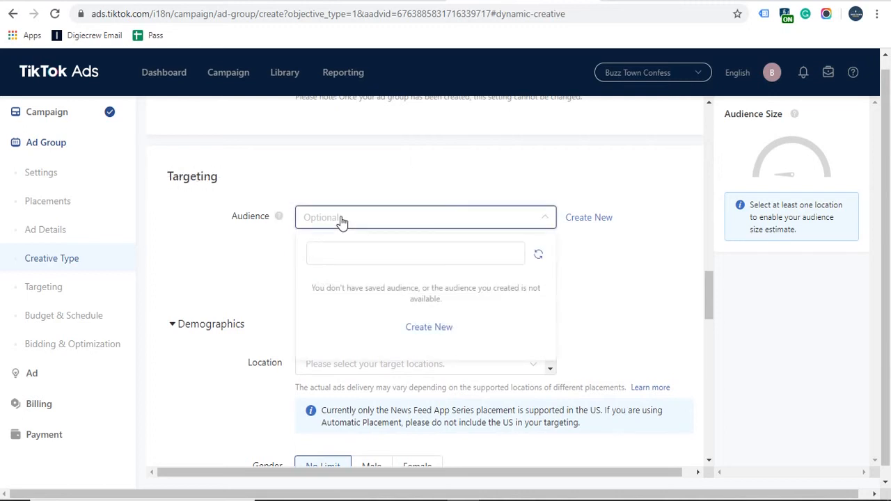
pyautogui.click(222, 259)
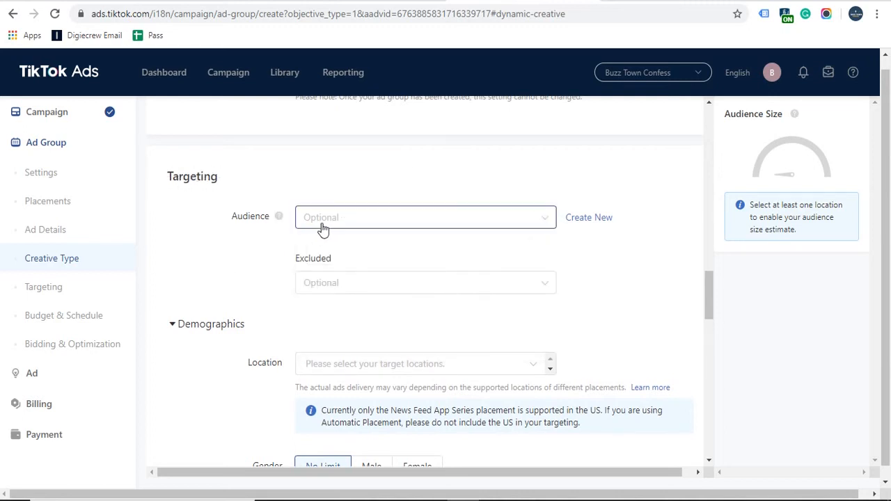
# Step: Check the empty Excluded audience list, then choose Create New for audiences
pyautogui.moveTo(287, 77)
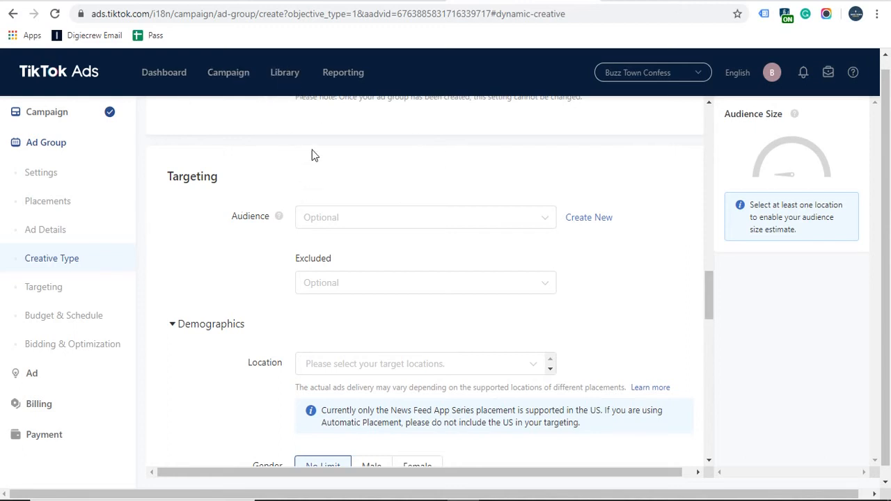
pyautogui.click(434, 219)
pyautogui.click(594, 294)
pyautogui.click(510, 285)
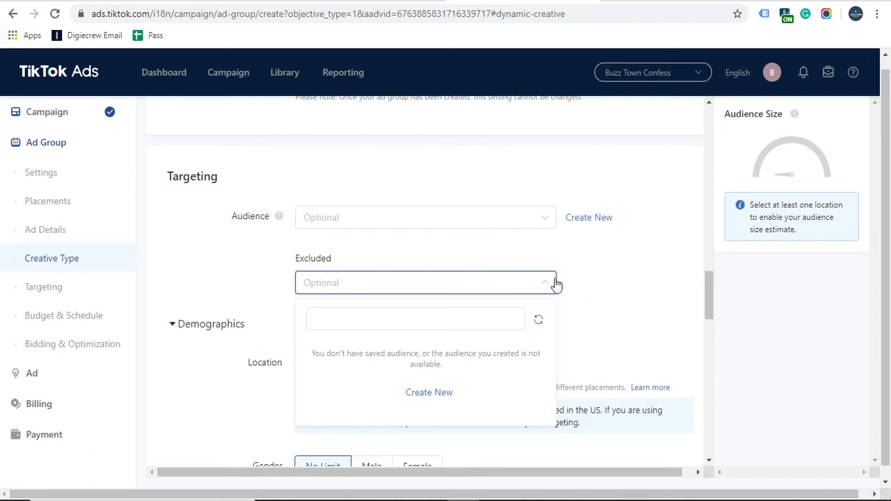
pyautogui.click(606, 296)
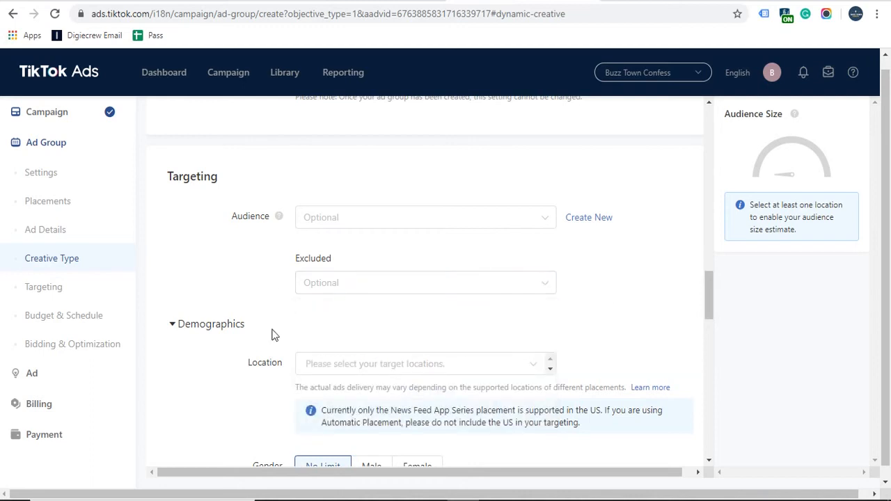
pyautogui.click(592, 220)
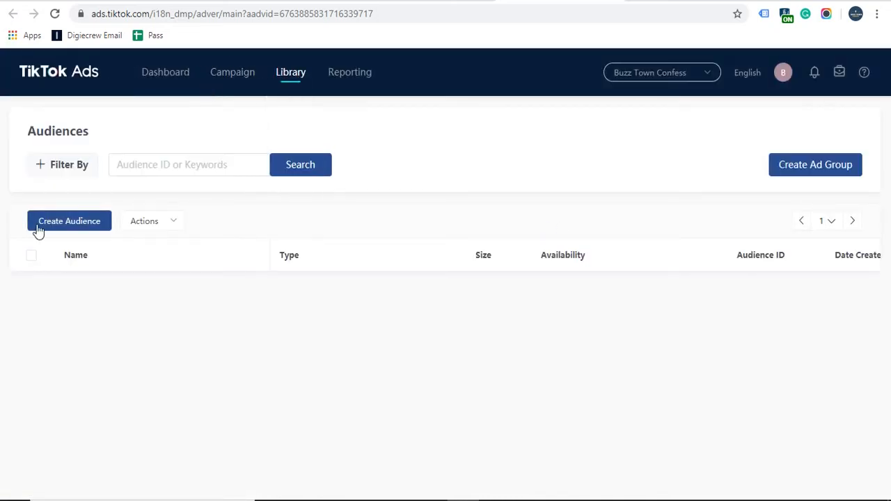
# Step: Start Create Audience, then dismiss the Custom/Lookalike choice without creating one
pyautogui.click(43, 227)
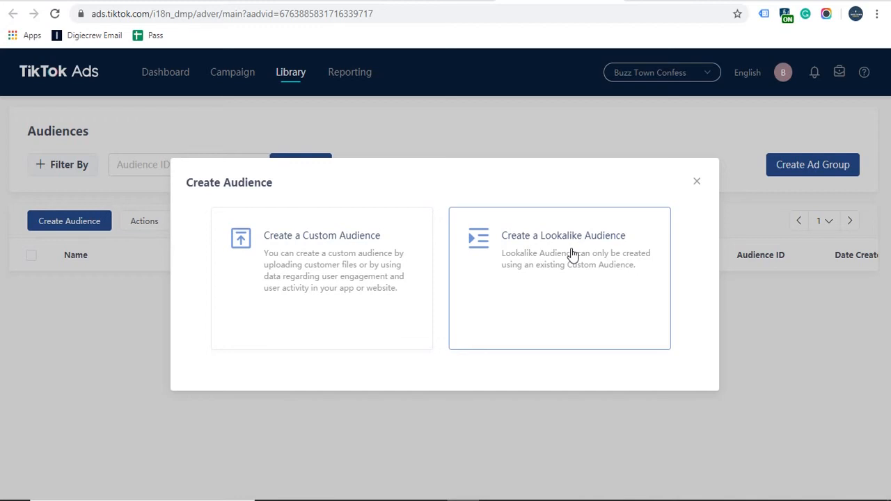
pyautogui.click(697, 182)
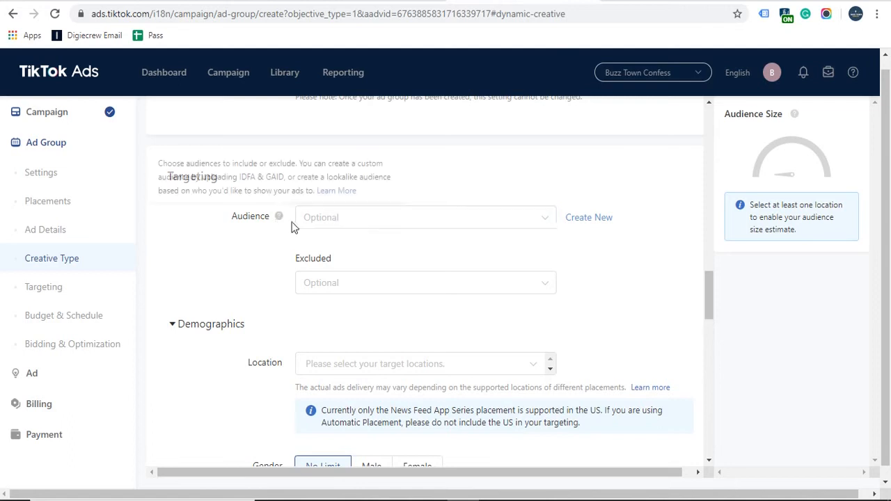
# Step: In Demographics, select India as a location, then clear all its states
pyautogui.scroll(-2, 193, 325)
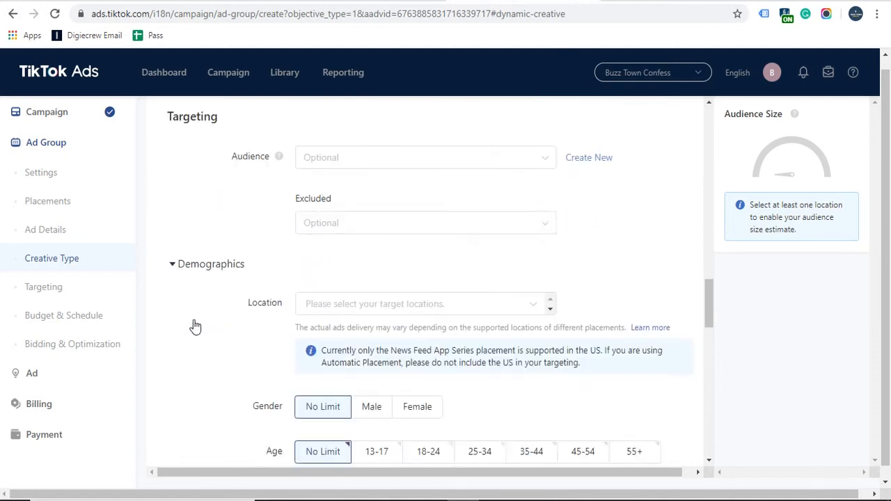
pyautogui.click(170, 188)
pyautogui.click(171, 189)
pyautogui.click(320, 237)
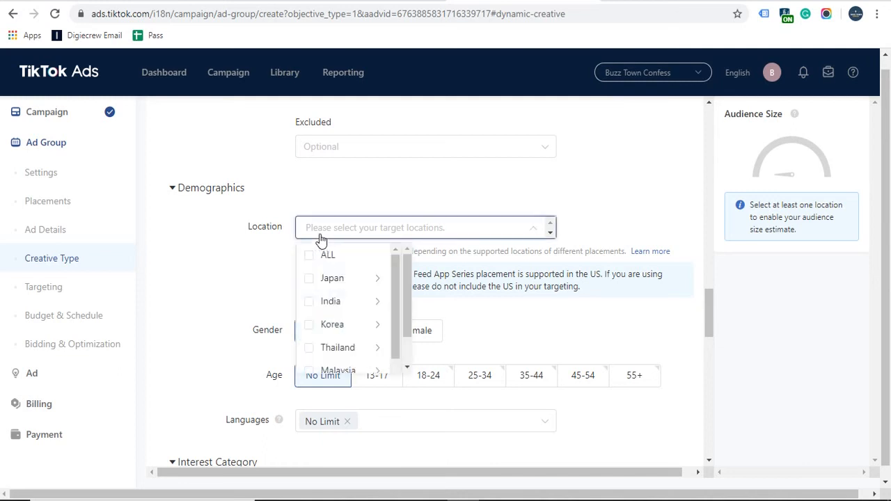
pyautogui.click(309, 303)
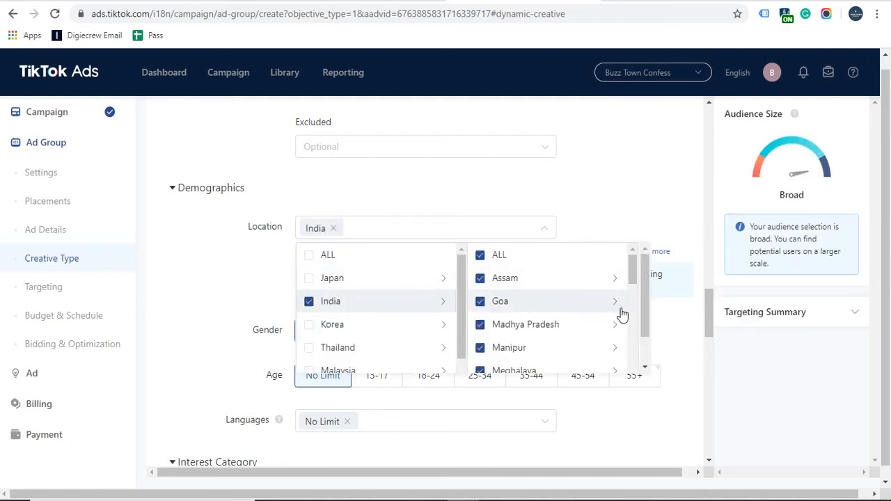
pyautogui.scroll(-2, 599, 314)
pyautogui.scroll(3, 573, 303)
pyautogui.click(479, 258)
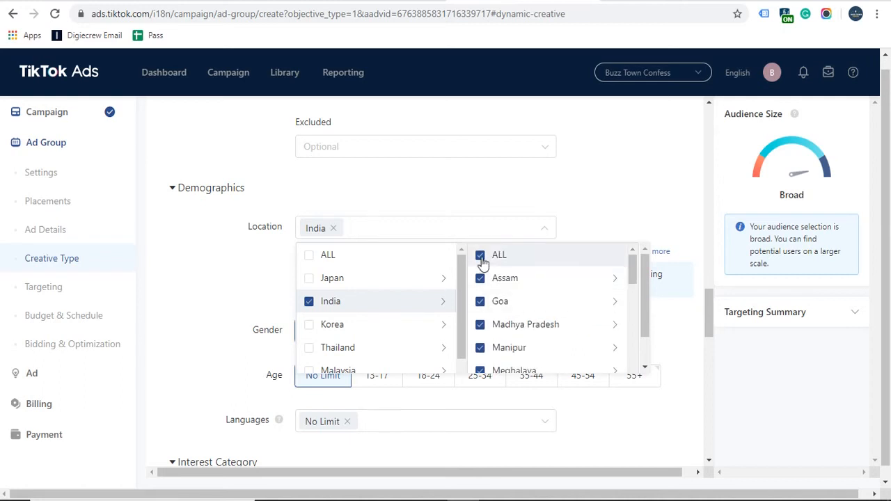
# Step: Tick Uttar Pradesh as the only target location and close the location list
pyautogui.scroll(-10, 529, 293)
pyautogui.scroll(2, 539, 304)
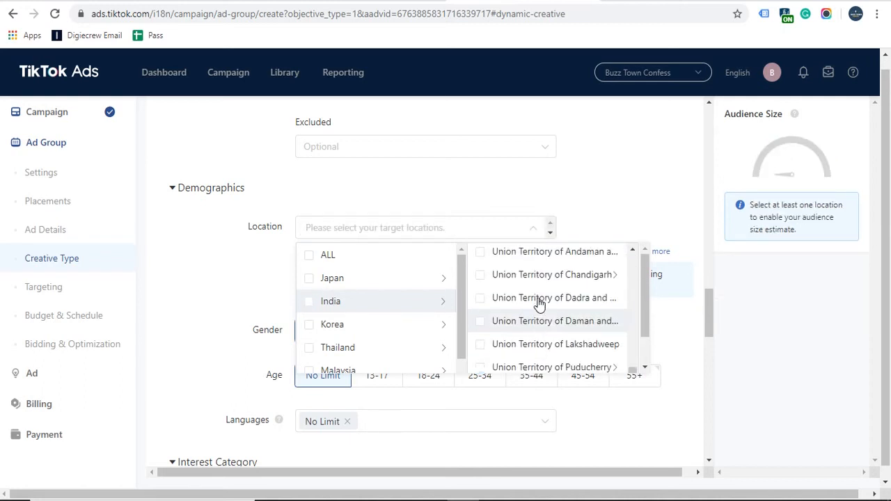
pyautogui.scroll(-2, 539, 303)
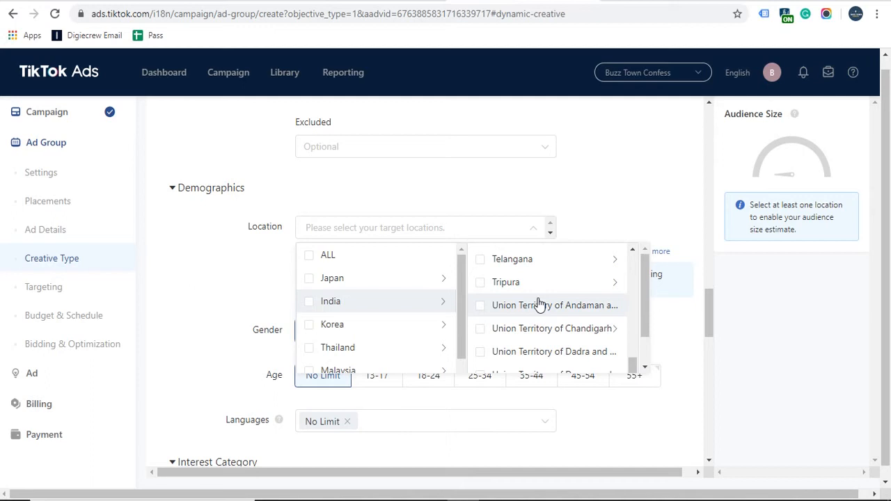
pyautogui.scroll(-4, 539, 303)
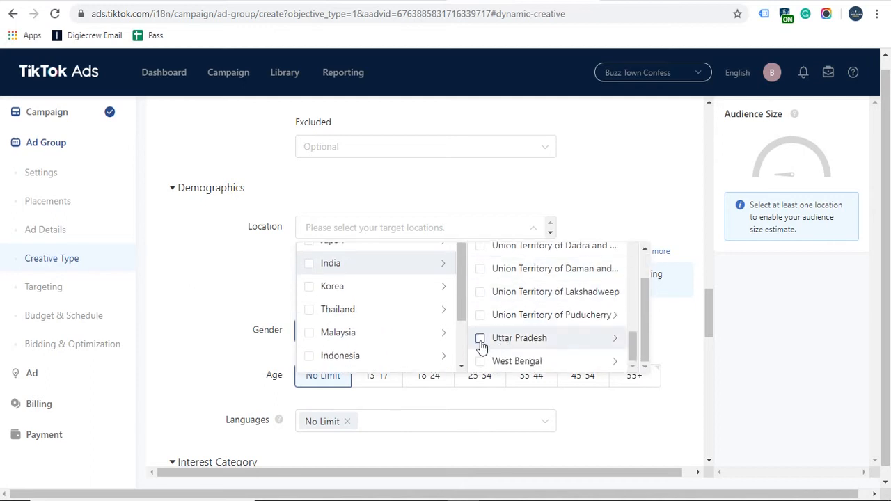
pyautogui.click(480, 339)
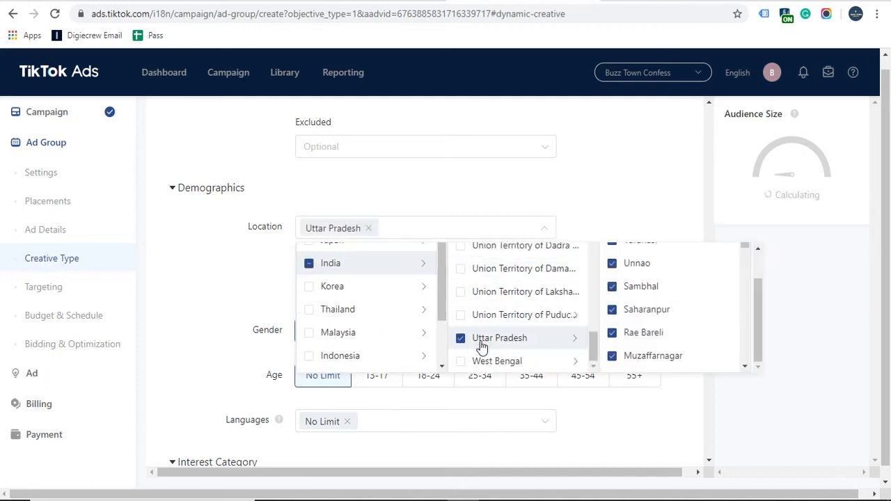
pyautogui.click(461, 339)
pyautogui.scroll(5, 550, 324)
pyautogui.scroll(1, 550, 323)
pyautogui.scroll(-2, 551, 324)
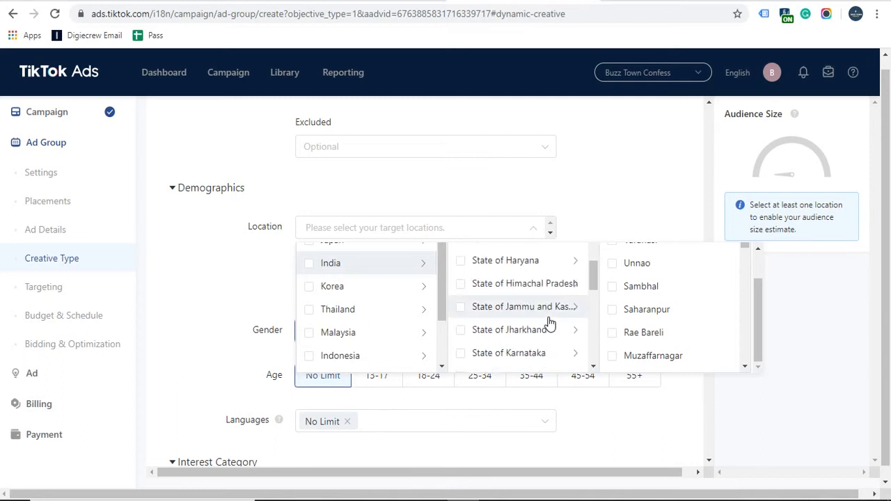
pyautogui.scroll(-10, 550, 322)
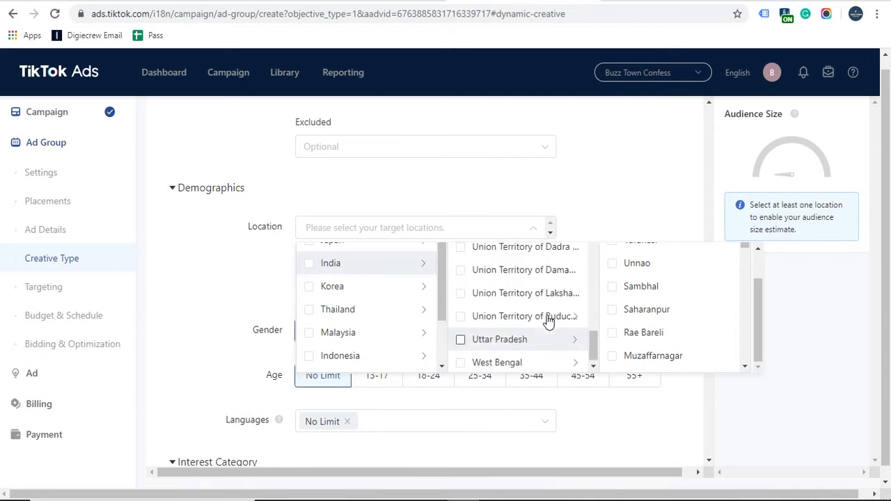
pyautogui.click(461, 339)
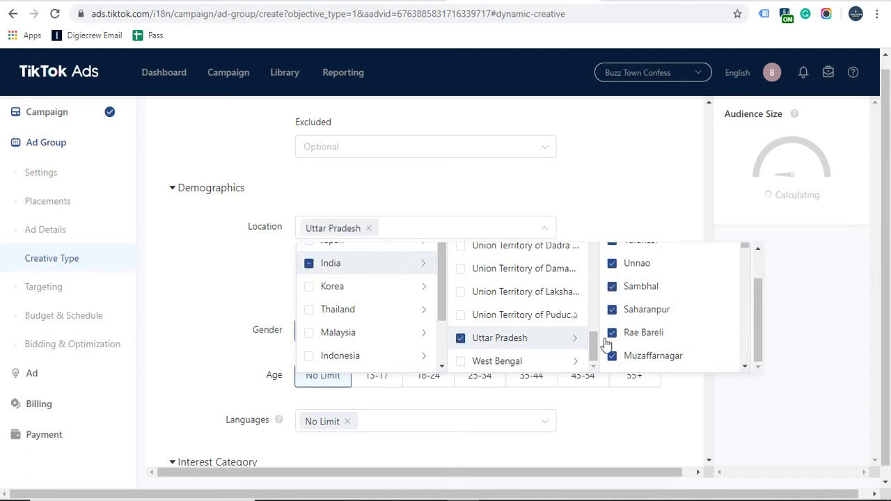
pyautogui.scroll(-8, 697, 356)
pyautogui.scroll(8, 697, 346)
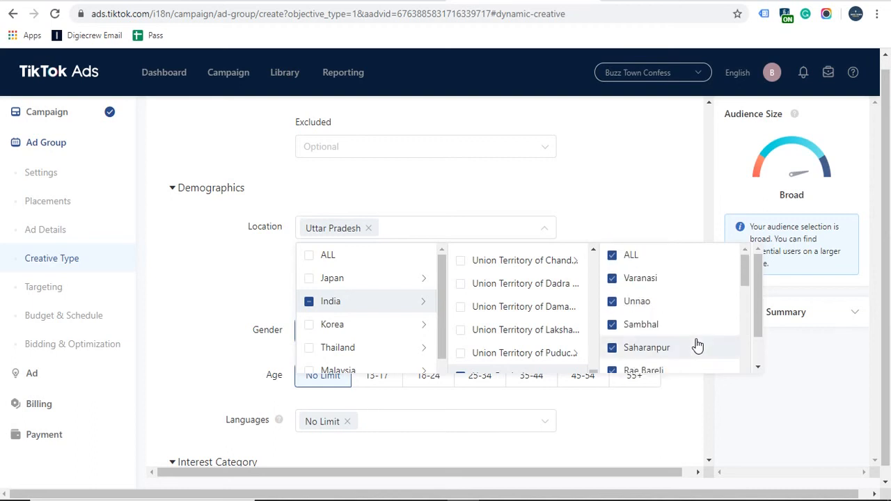
pyautogui.click(646, 202)
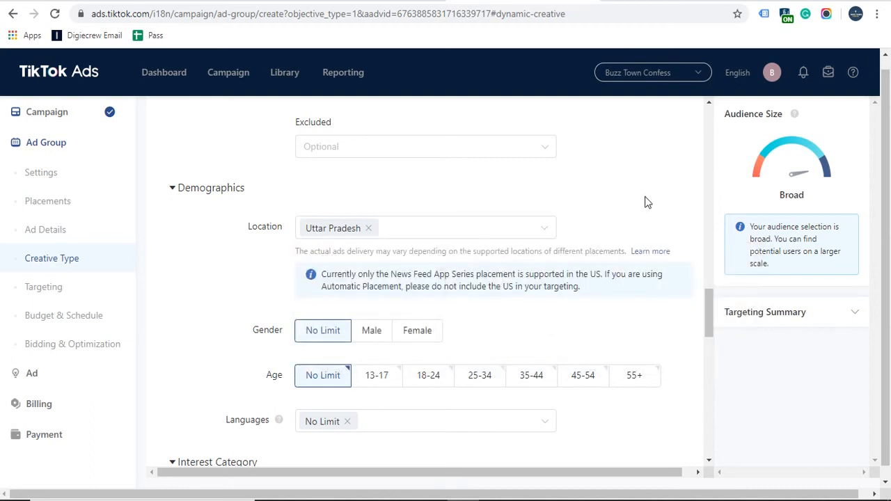
pyautogui.click(461, 234)
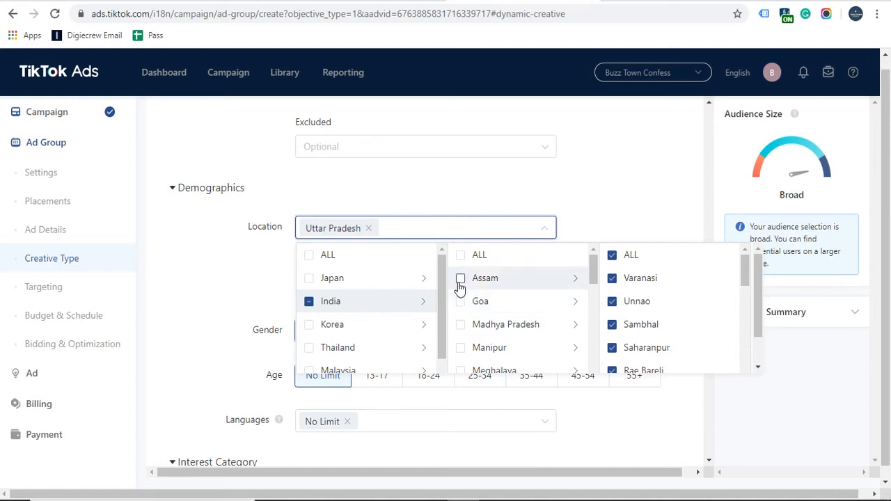
pyautogui.click(258, 289)
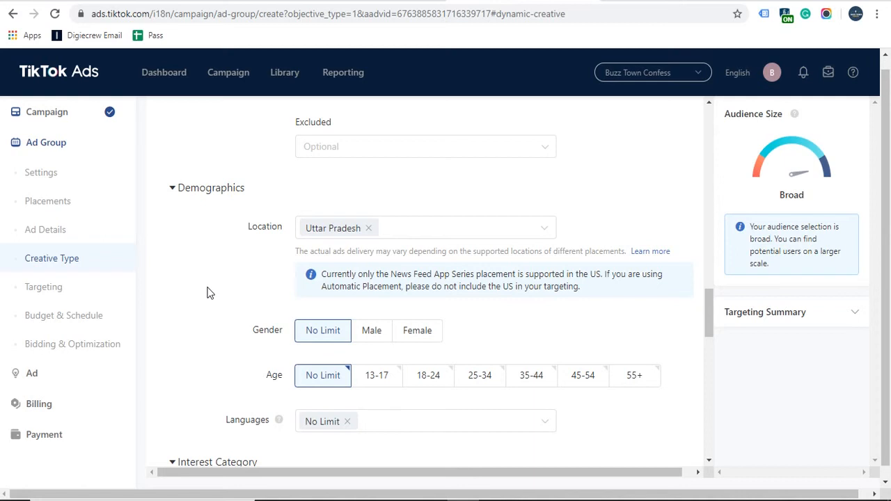
# Step: Try the Male and Female gender options, leaving Gender at No Limit
pyautogui.scroll(-2, 206, 293)
pyautogui.click(367, 194)
pyautogui.click(418, 195)
pyautogui.click(343, 197)
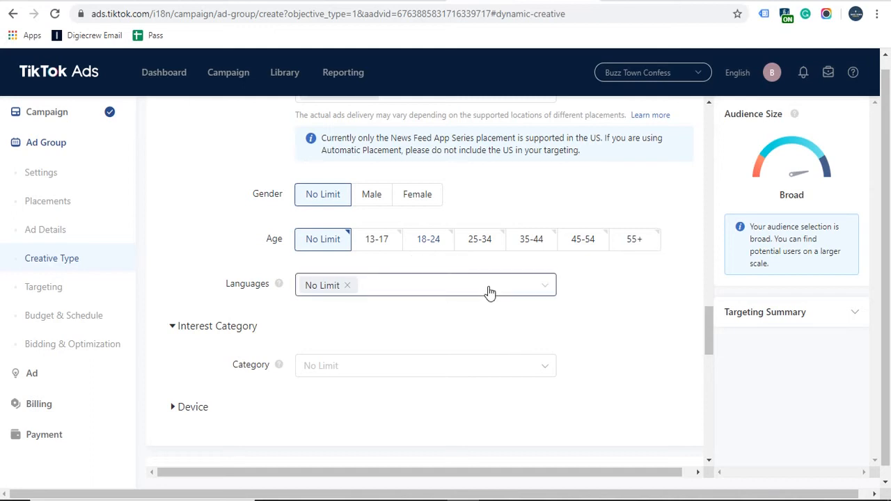
pyautogui.click(480, 245)
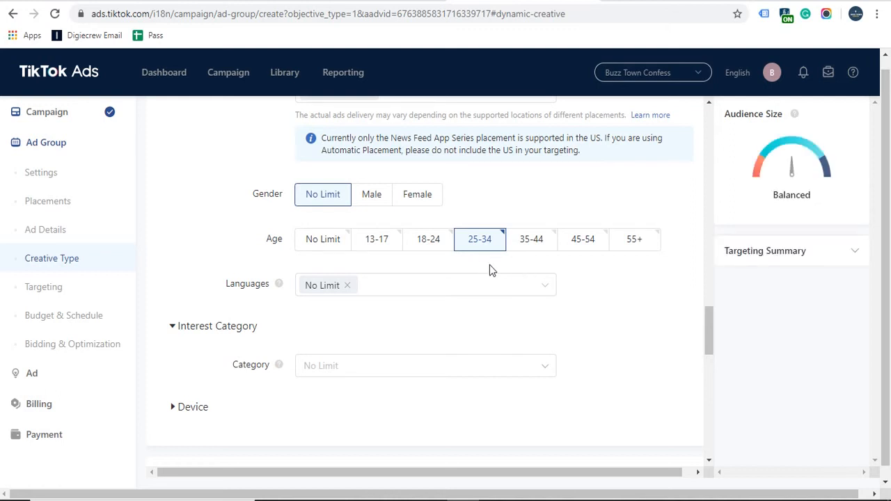
pyautogui.click(533, 248)
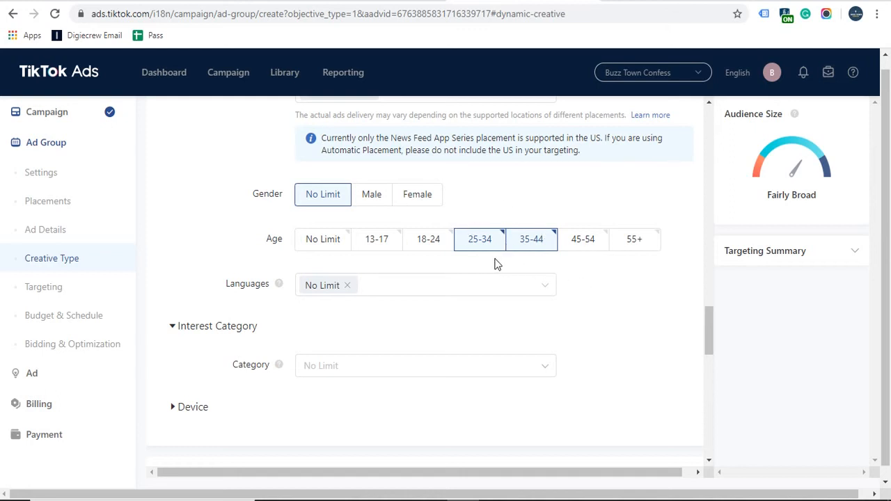
pyautogui.click(399, 291)
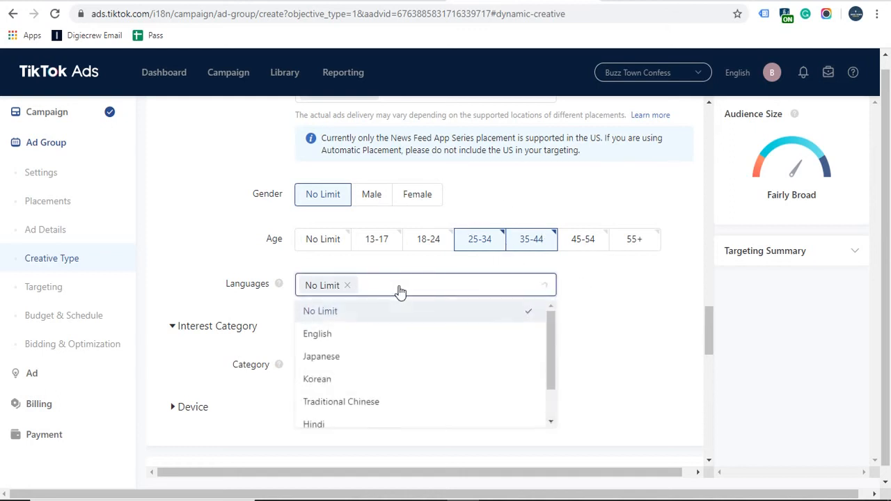
pyautogui.click(358, 345)
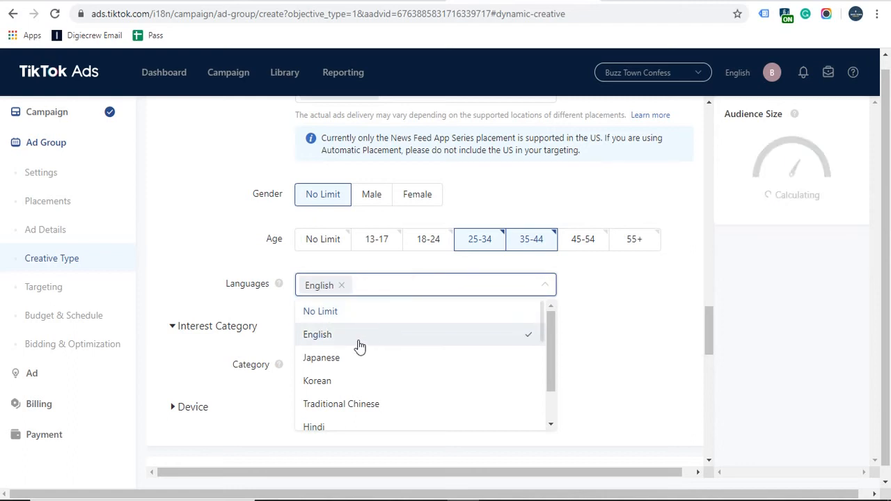
pyautogui.click(603, 294)
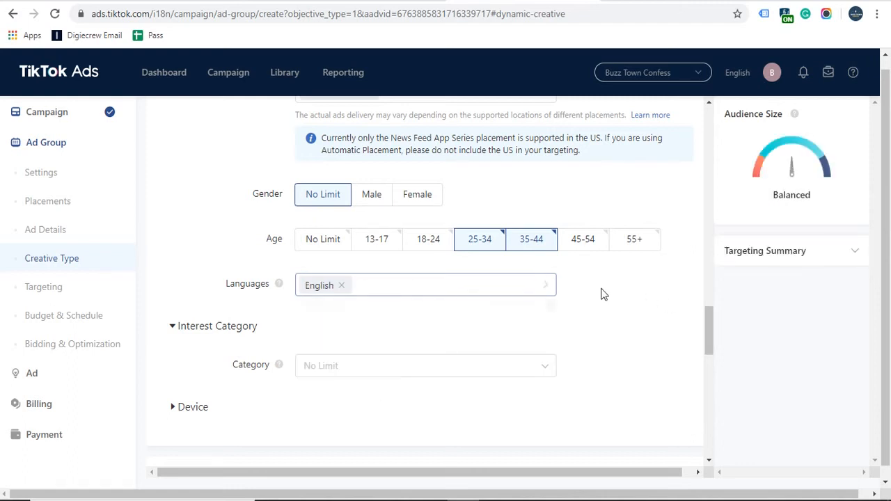
pyautogui.click(418, 285)
pyautogui.scroll(-1, 415, 396)
pyautogui.scroll(-1, 315, 379)
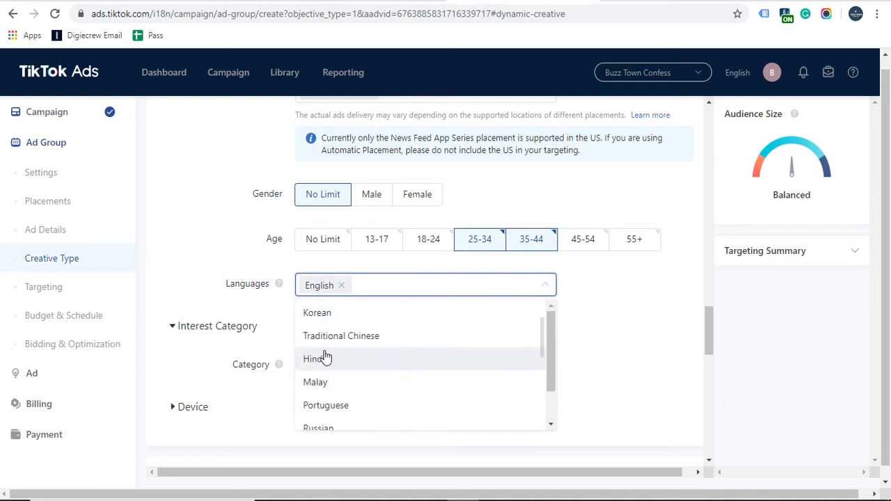
pyautogui.scroll(-2, 322, 362)
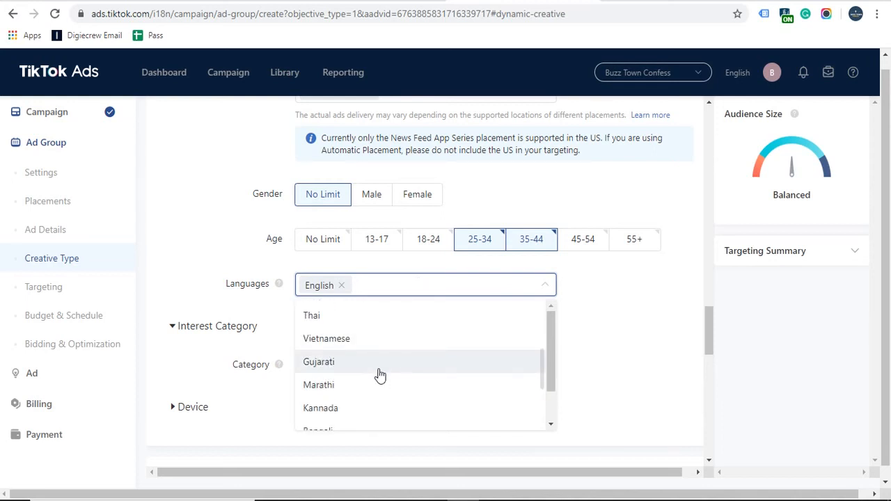
pyautogui.scroll(-2, 360, 372)
pyautogui.scroll(-1, 335, 383)
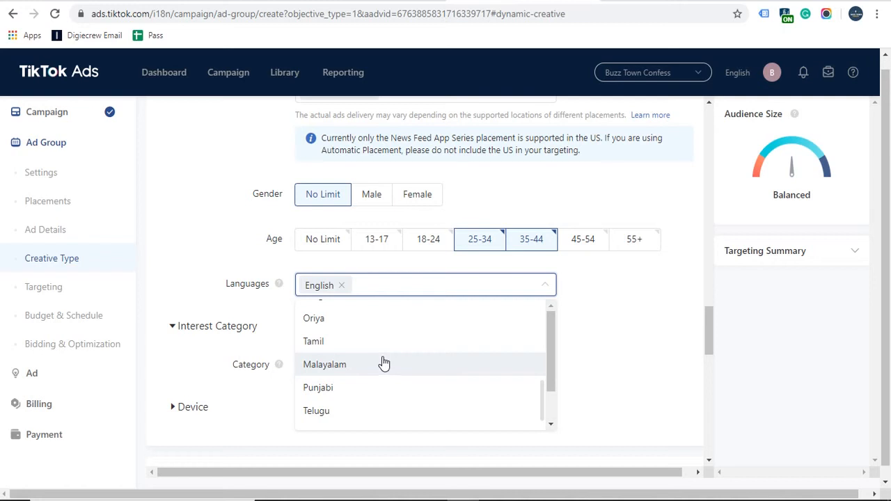
pyautogui.click(653, 312)
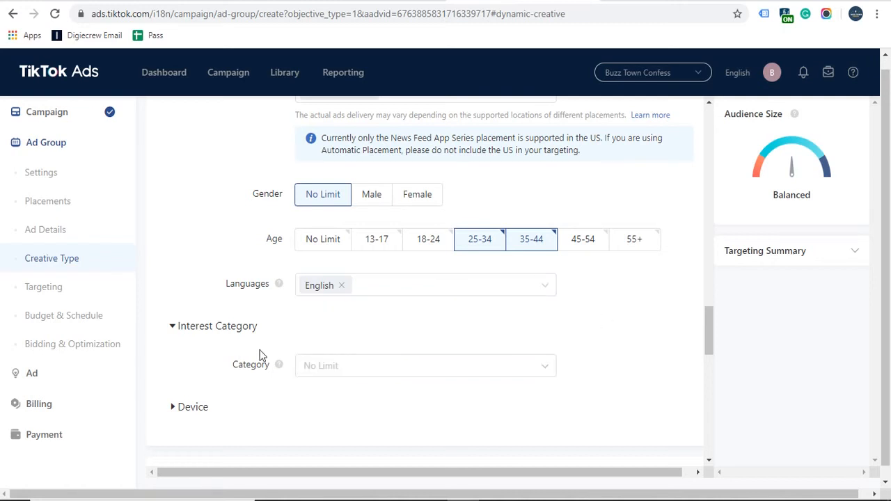
pyautogui.scroll(-1, 258, 354)
# Step: Open the interest Category list and tick Education
pyautogui.click(385, 305)
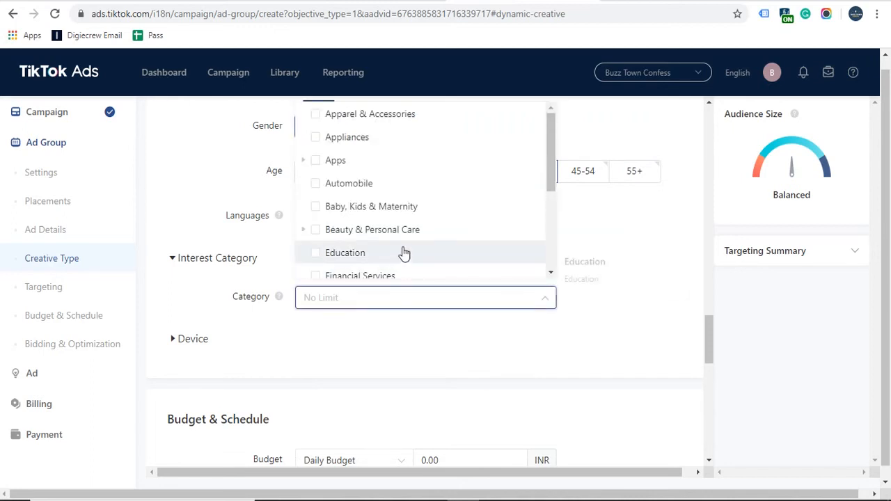
pyautogui.scroll(1, 401, 253)
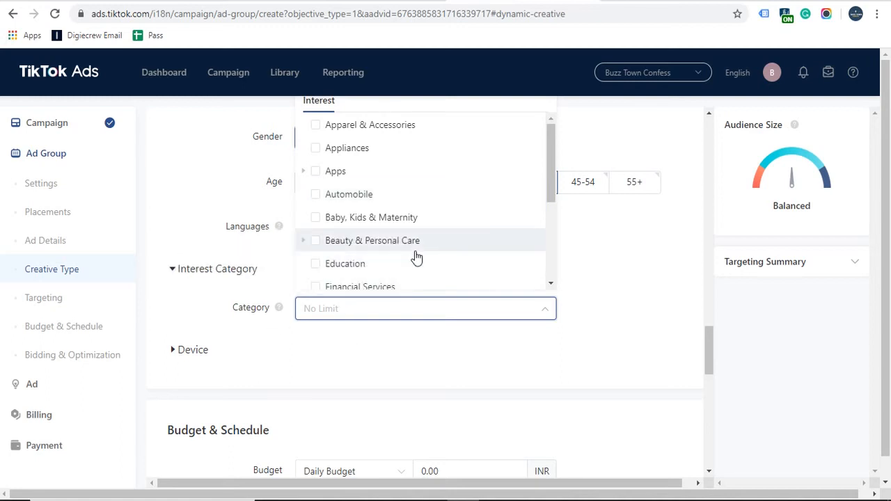
pyautogui.scroll(-1, 416, 258)
pyautogui.scroll(-1, 420, 252)
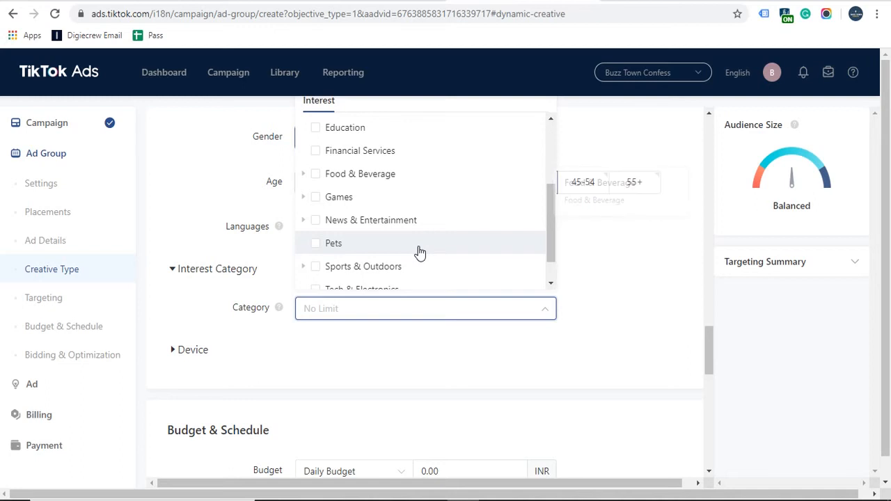
pyautogui.scroll(-1, 420, 252)
pyautogui.scroll(3, 419, 252)
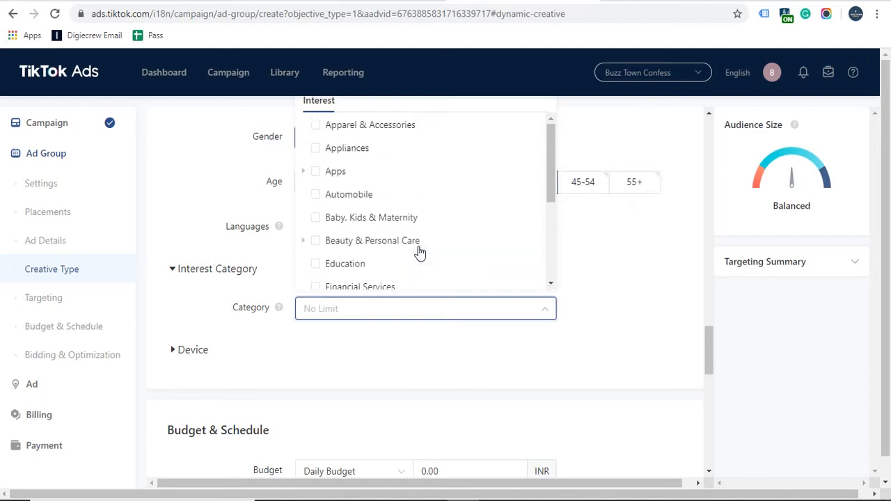
pyautogui.scroll(-1, 418, 249)
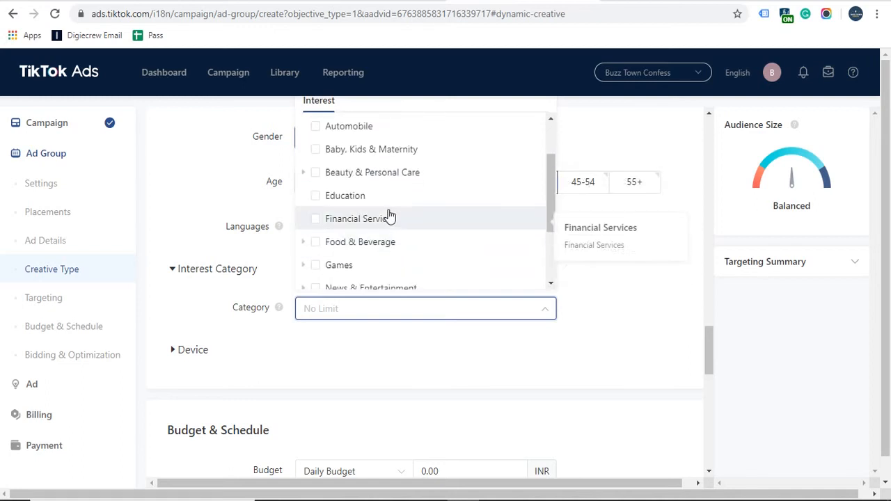
pyautogui.click(315, 196)
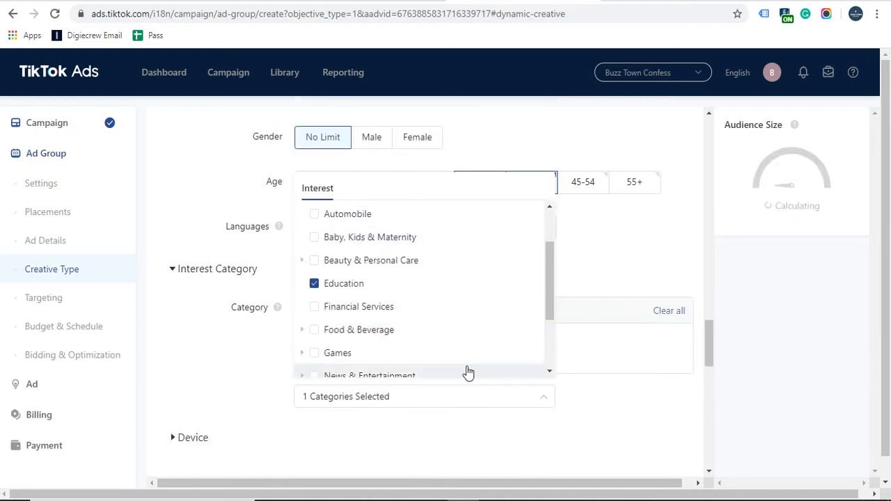
pyautogui.scroll(-2, 463, 315)
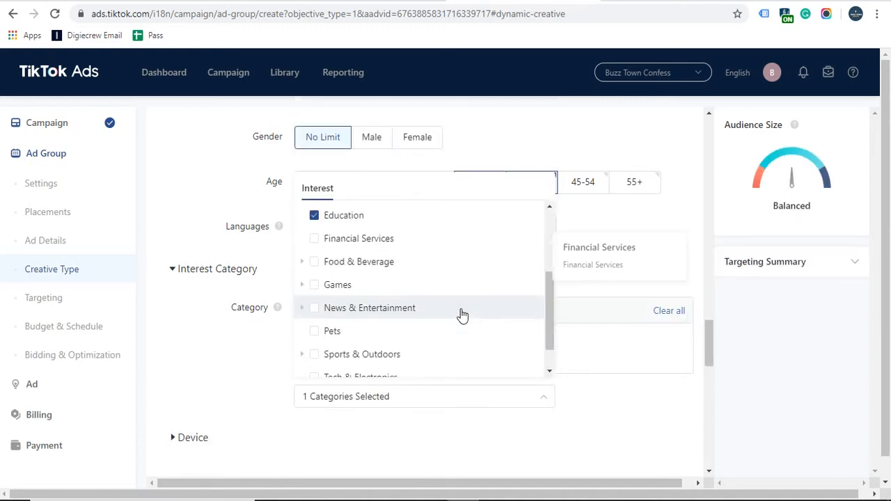
# Step: Under Games > Games (by type), tick the Educational and Sports interests
pyautogui.click(302, 286)
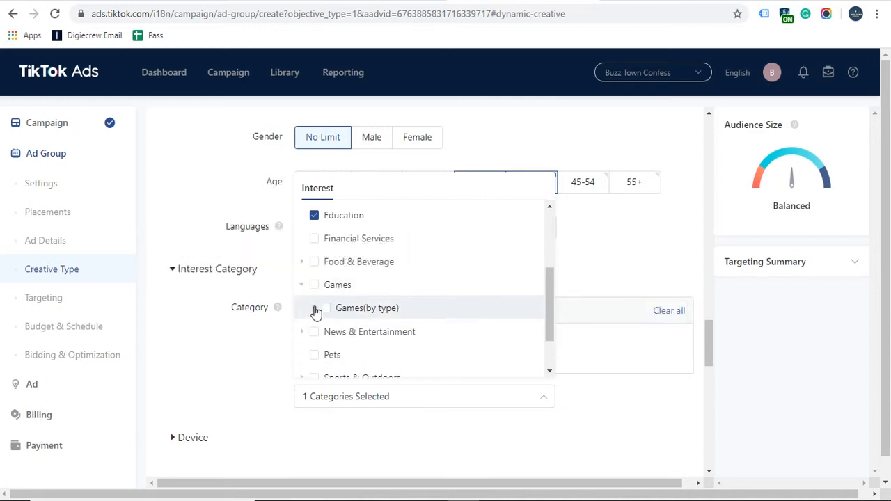
pyautogui.click(314, 308)
pyautogui.scroll(-1, 425, 310)
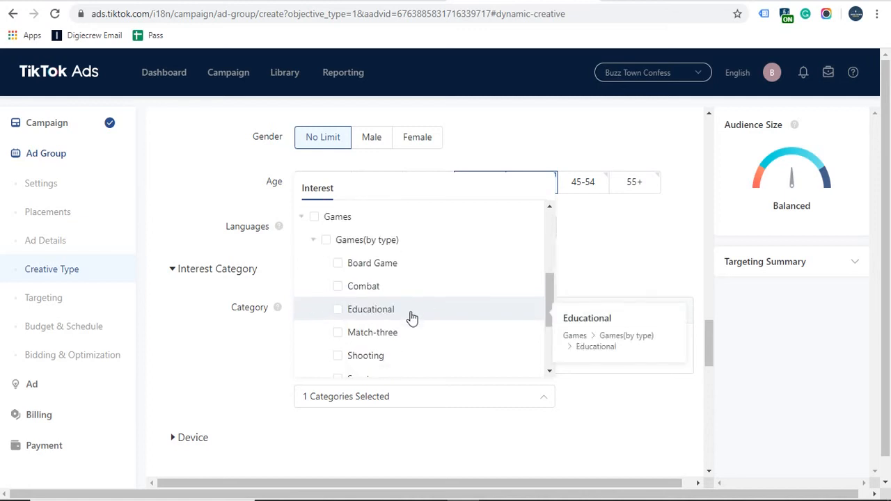
pyautogui.click(398, 318)
pyautogui.scroll(-2, 398, 320)
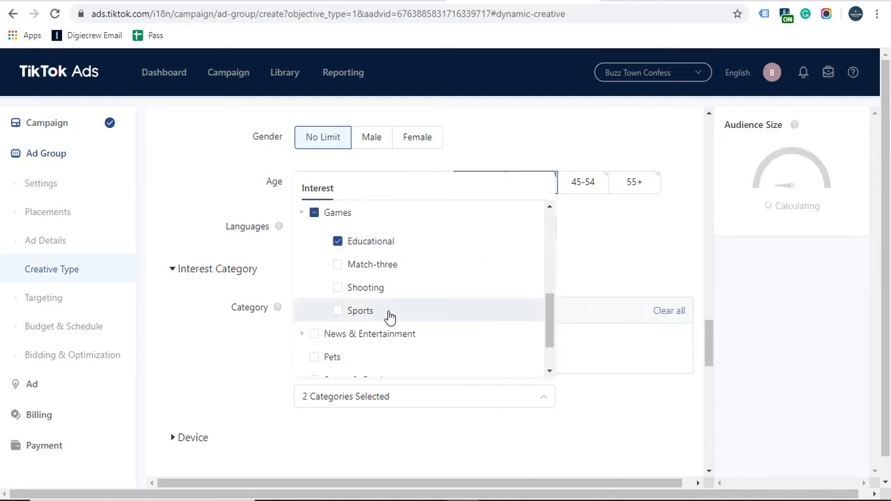
pyautogui.click(381, 311)
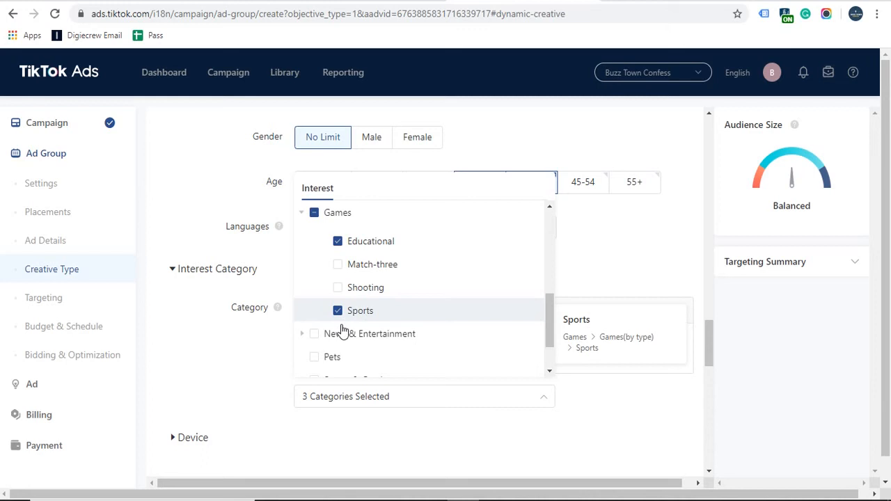
# Step: Tick Movie under News & Entertainment and close the category list
pyautogui.scroll(-1, 418, 335)
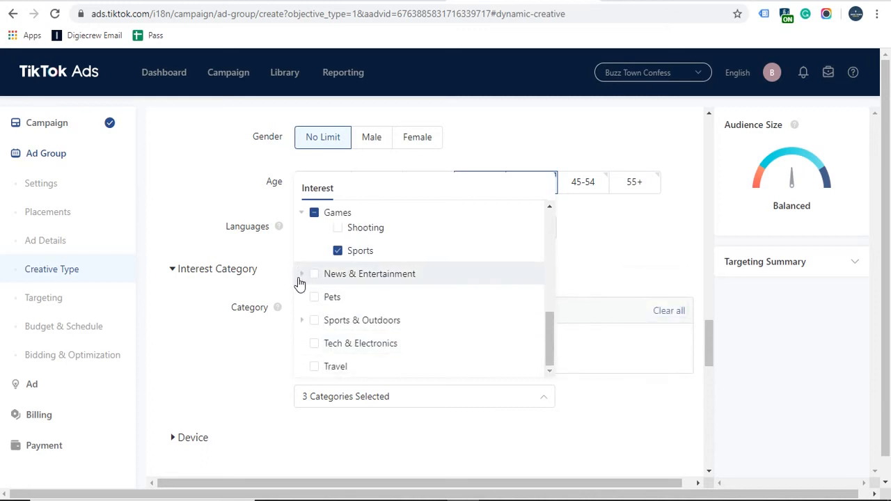
pyautogui.click(308, 277)
pyautogui.scroll(-2, 421, 323)
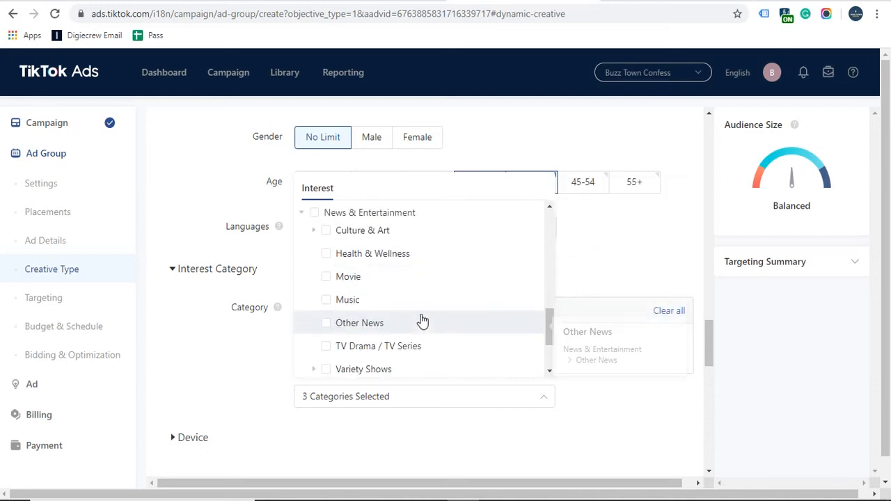
pyautogui.scroll(-1, 421, 322)
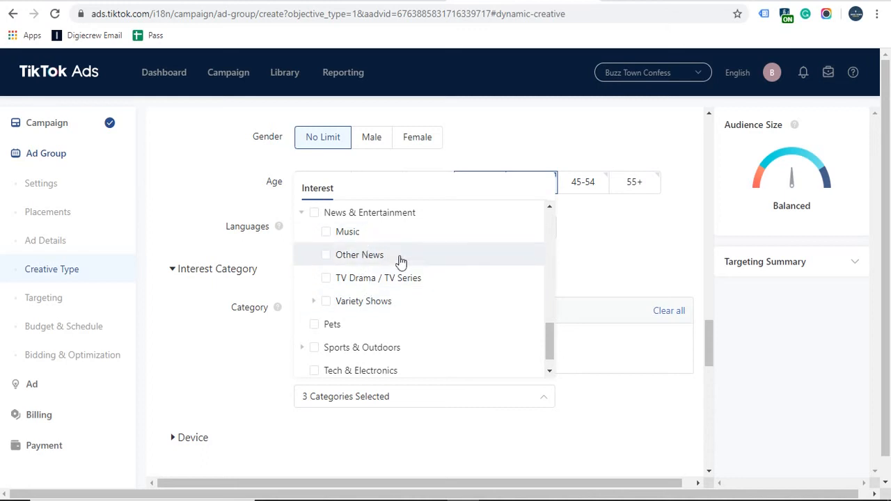
pyautogui.scroll(1, 425, 293)
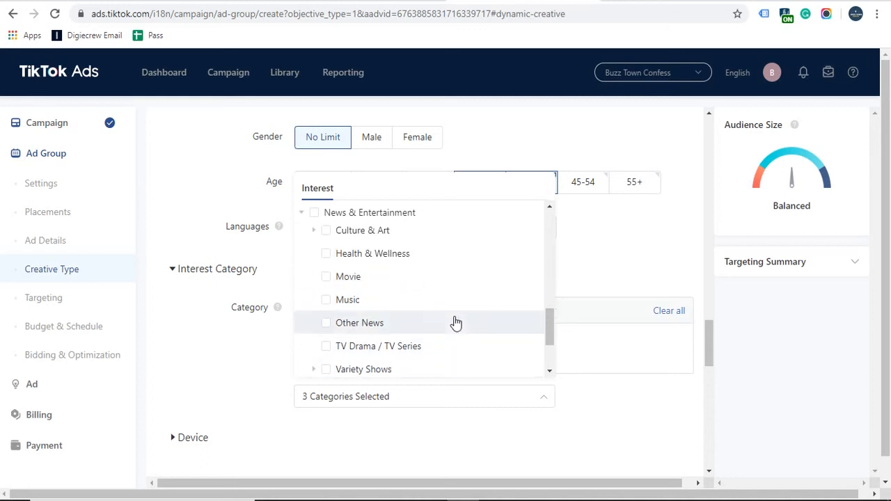
pyautogui.click(346, 278)
pyautogui.scroll(-2, 386, 319)
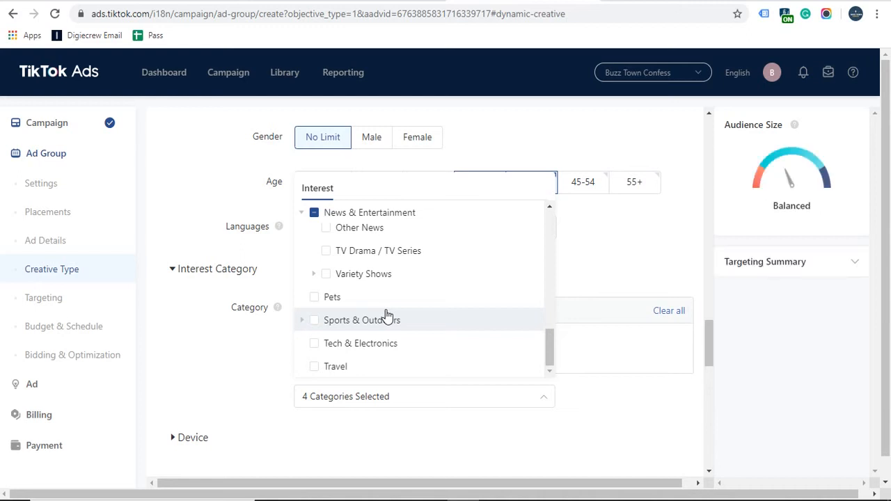
pyautogui.click(226, 359)
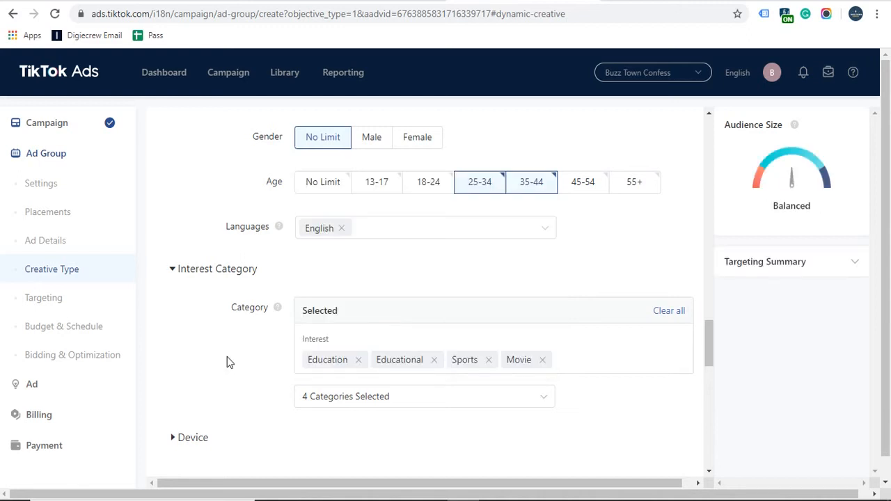
pyautogui.scroll(-2, 227, 358)
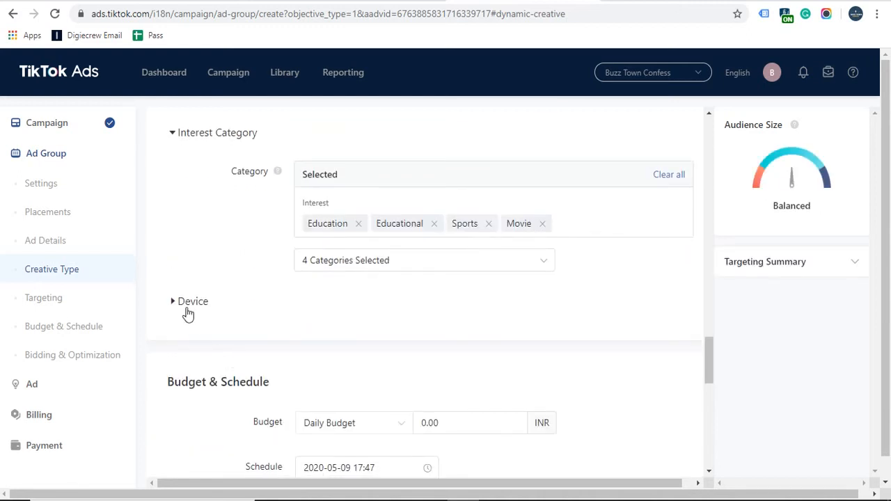
# Step: Expand device targeting and review the Carriers list, keeping it at No Limit
pyautogui.click(185, 307)
pyautogui.scroll(-1, 626, 339)
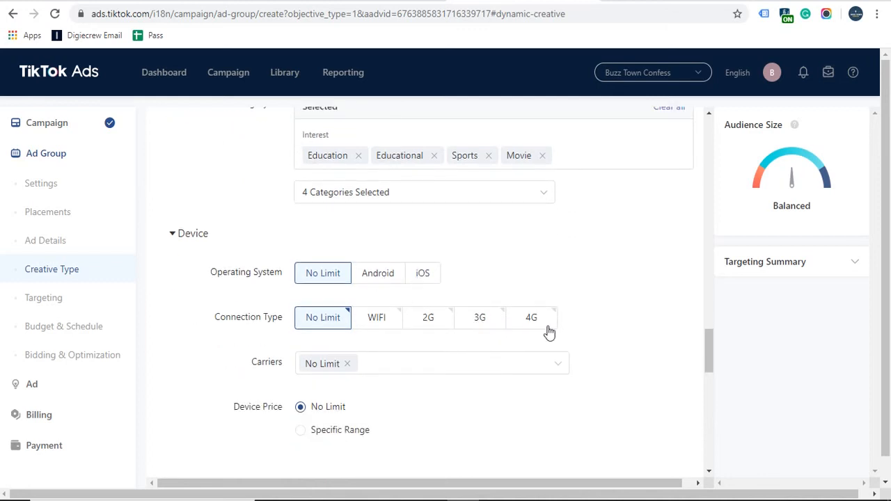
pyautogui.scroll(-2, 546, 332)
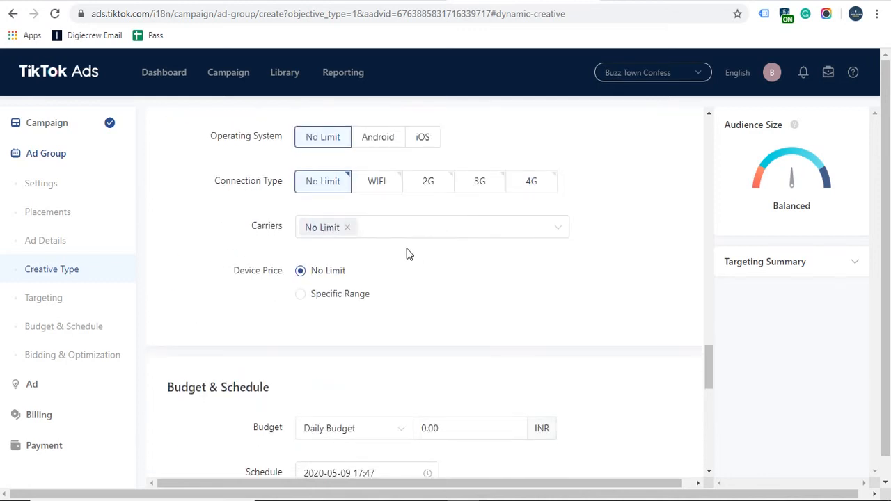
pyautogui.click(418, 239)
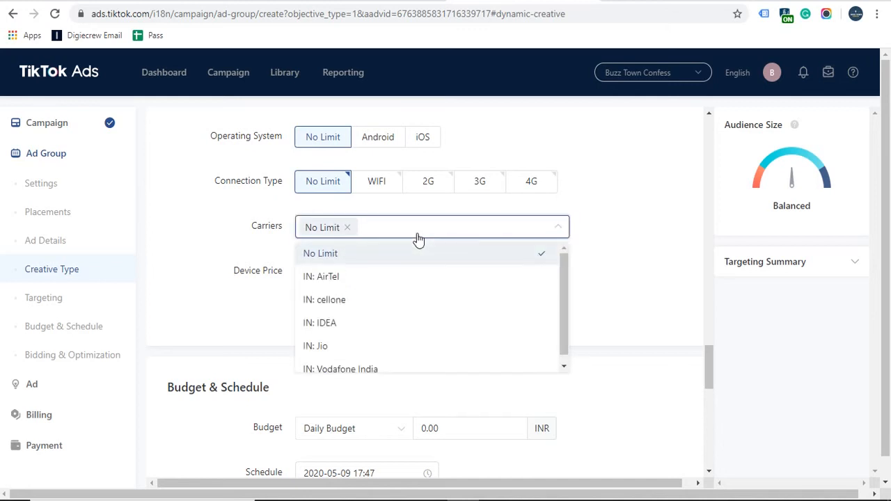
pyautogui.click(232, 320)
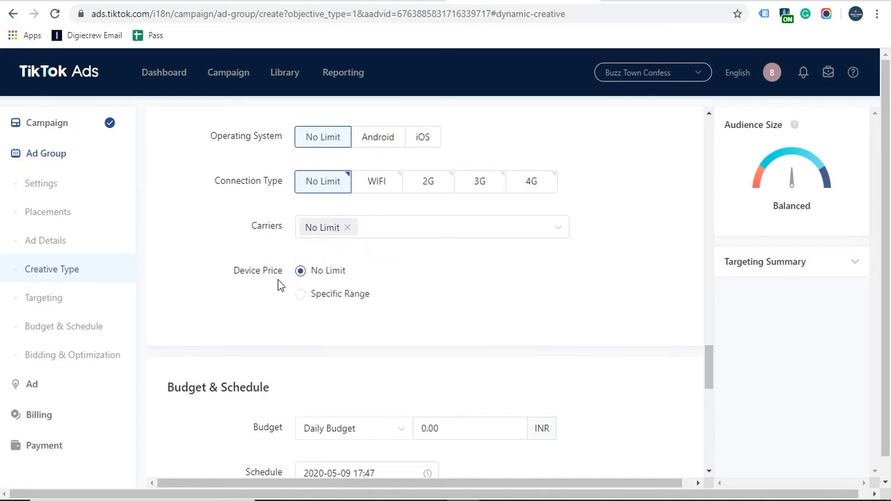
pyautogui.click(447, 238)
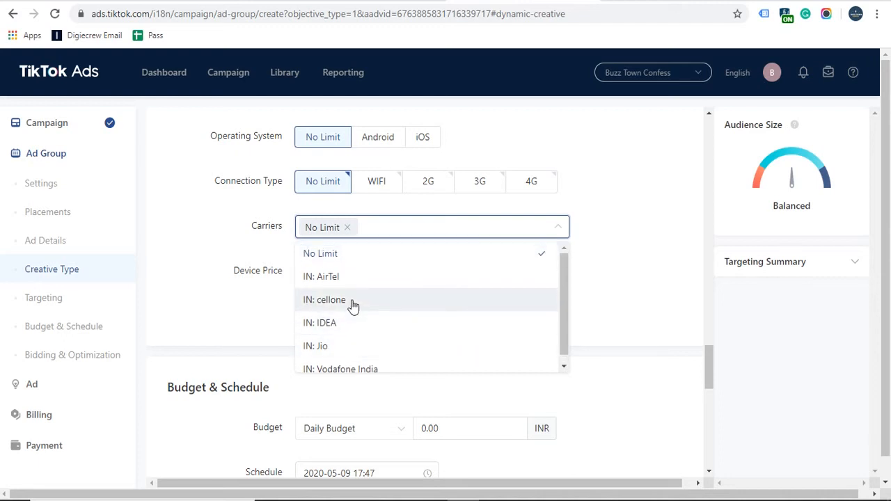
pyautogui.click(262, 310)
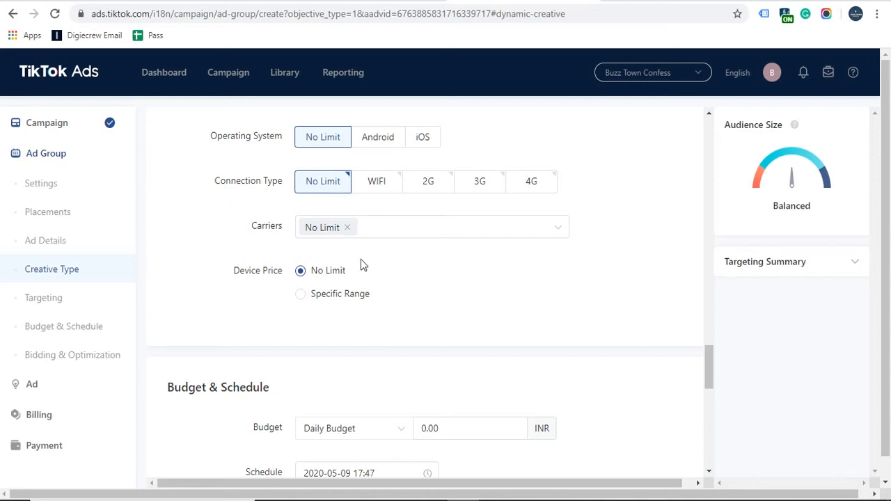
# Step: Switch Device Price to Specific Range, then back to No Limit
pyautogui.scroll(-1, 359, 259)
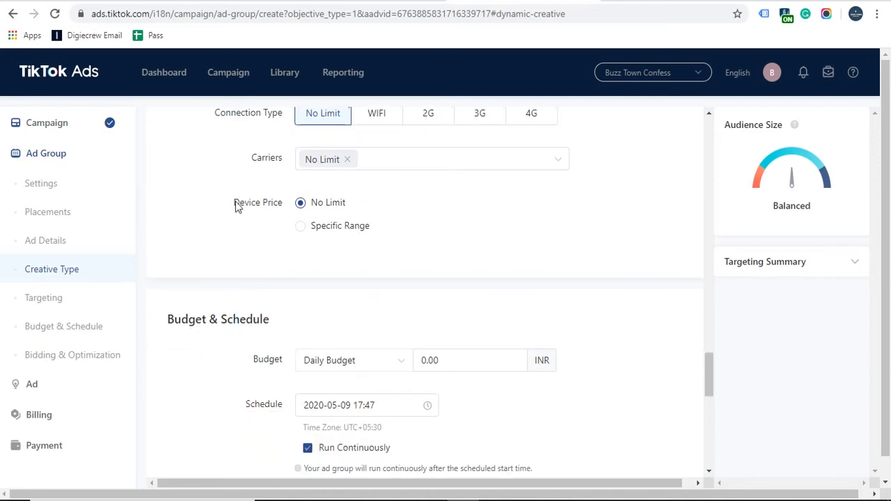
pyautogui.click(317, 233)
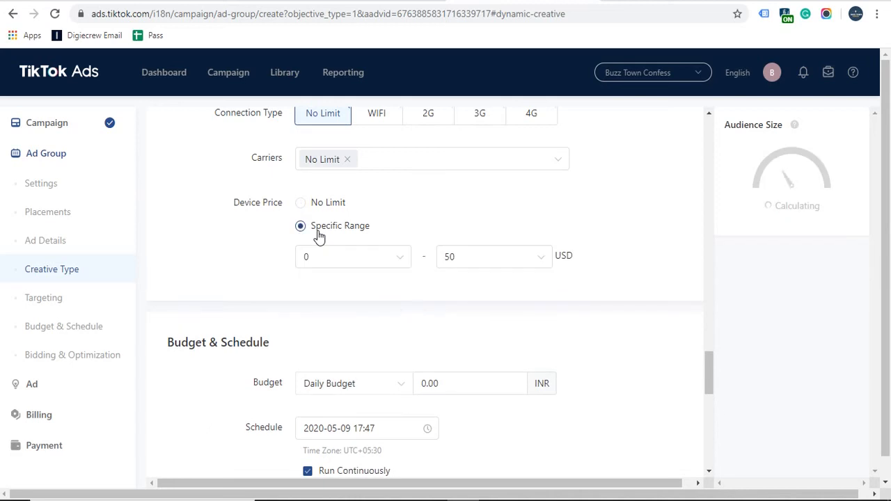
pyautogui.click(317, 203)
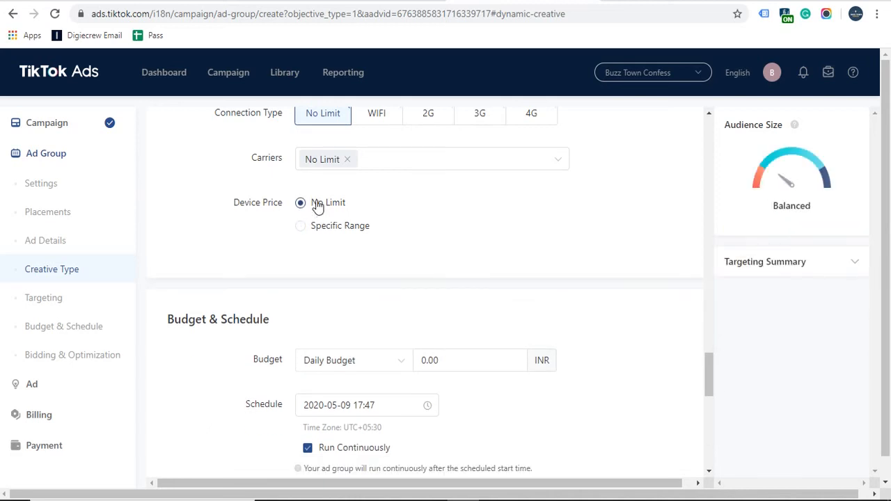
# Step: Enter 2000 as the daily budget, briefly trying 1000 before returning to 2000.00
pyautogui.scroll(-1, 177, 231)
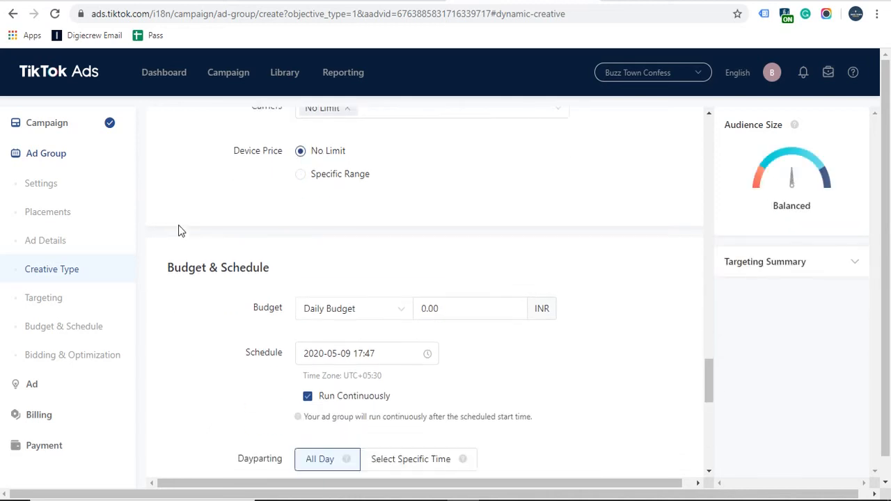
pyautogui.scroll(-1, 183, 344)
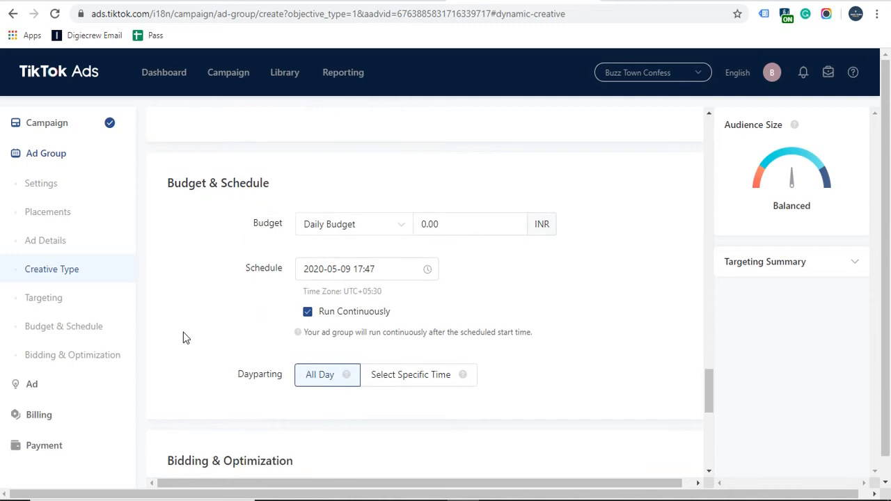
pyautogui.scroll(-1, 183, 342)
pyautogui.click(471, 159)
pyautogui.doubleClick(471, 160)
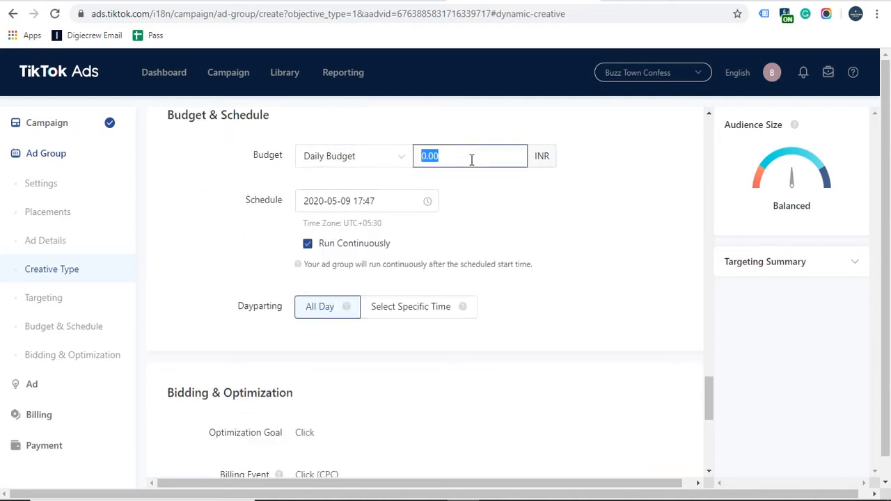
pyautogui.write('2000')
pyautogui.click(486, 213)
pyautogui.click(430, 156)
pyautogui.press('BackSpace')
pyautogui.write('1')
pyautogui.click(559, 301)
pyautogui.click(424, 155)
pyautogui.press('BackSpace')
pyautogui.write('2')
pyautogui.click(571, 267)
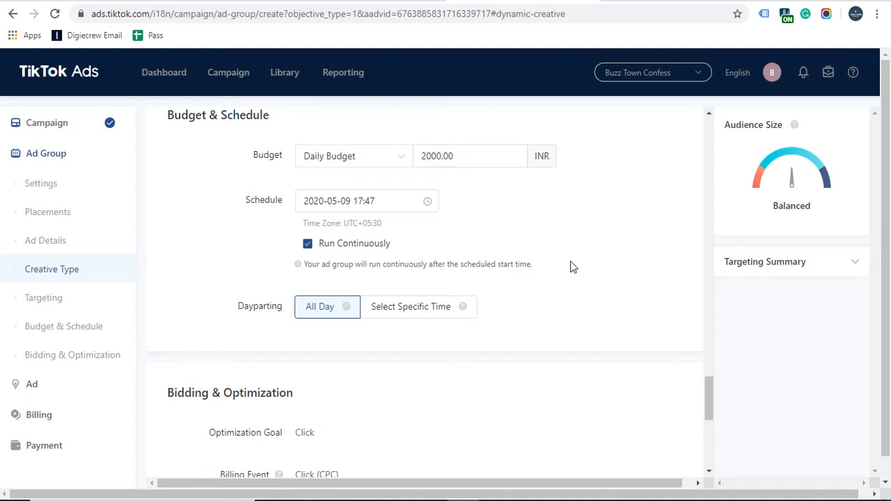
# Step: Recheck the 2000.00 INR daily budget value
pyautogui.doubleClick(451, 158)
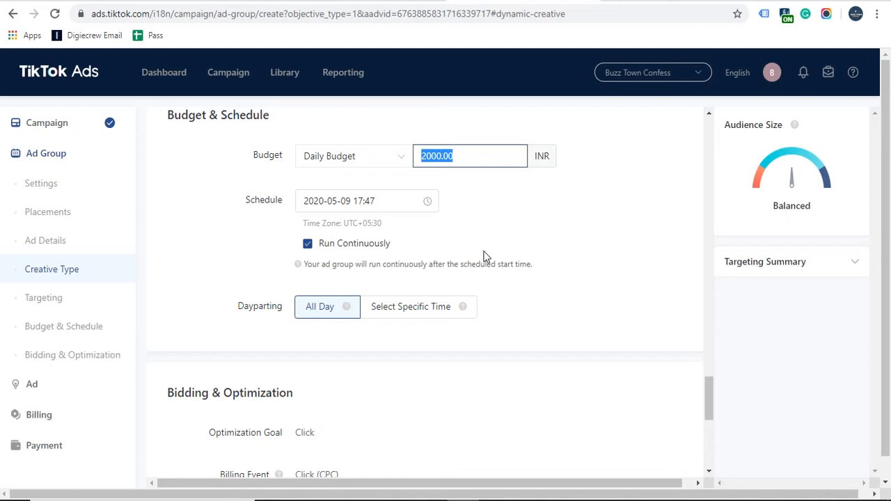
pyautogui.click(492, 229)
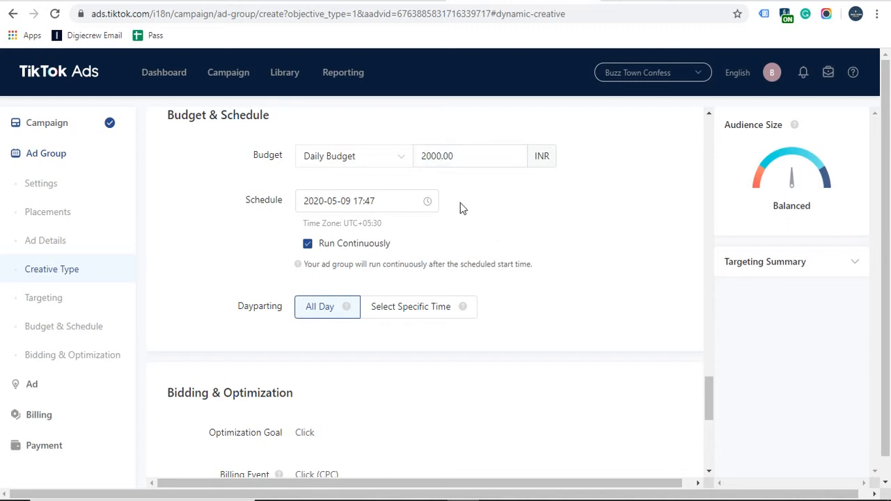
pyautogui.click(465, 156)
pyautogui.doubleClick(466, 154)
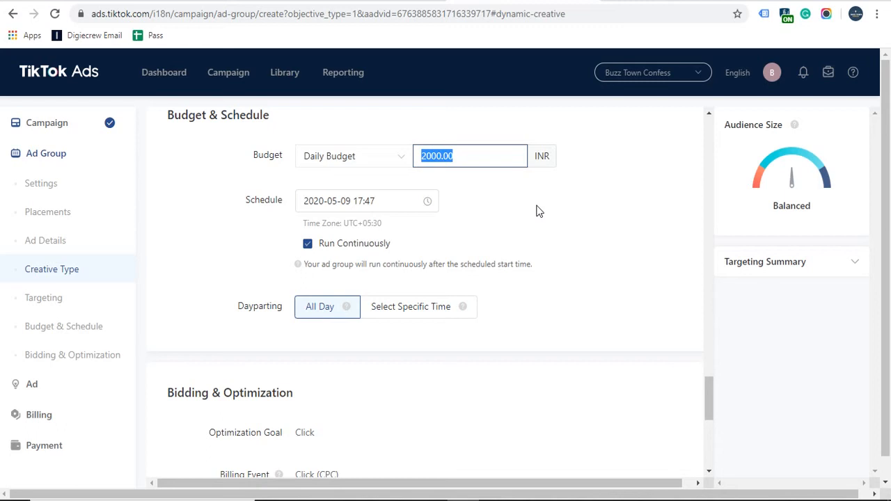
pyautogui.click(476, 160)
pyautogui.doubleClick(475, 160)
pyautogui.click(487, 200)
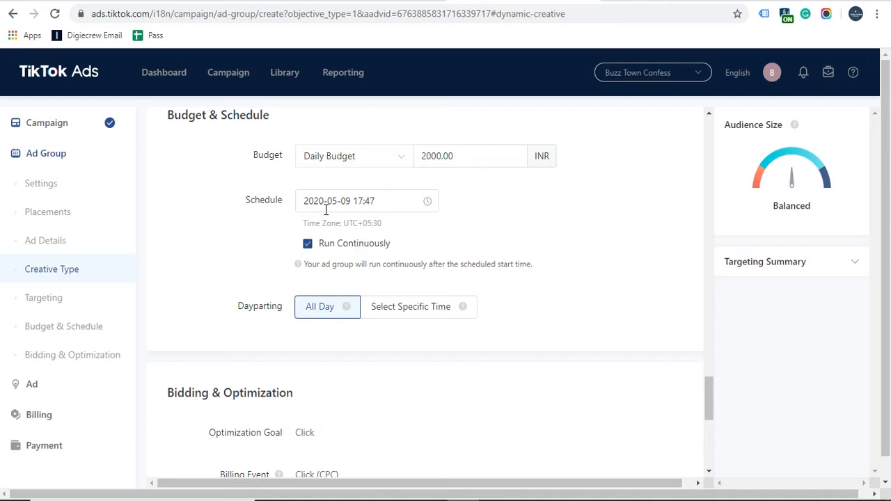
# Step: Open and close the schedule date picker, keeping Run Continuously checked
pyautogui.moveTo(304, 200); pyautogui.dragTo(383, 200)
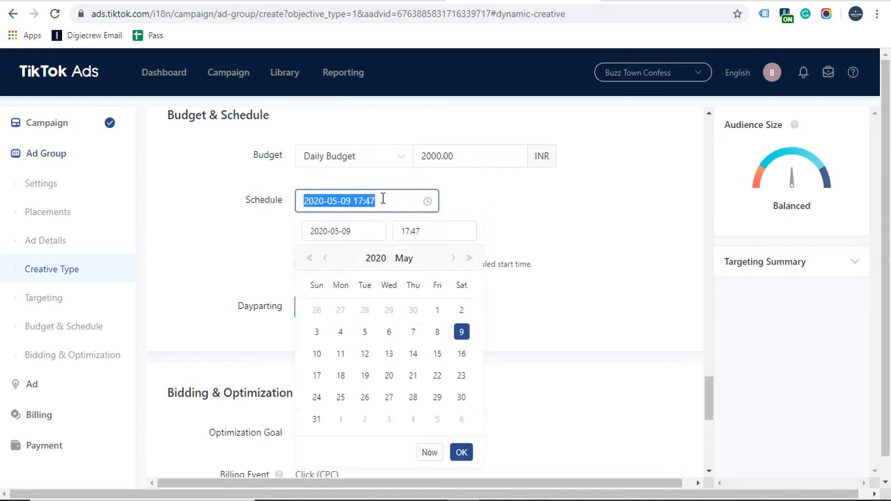
pyautogui.click(527, 215)
pyautogui.click(308, 245)
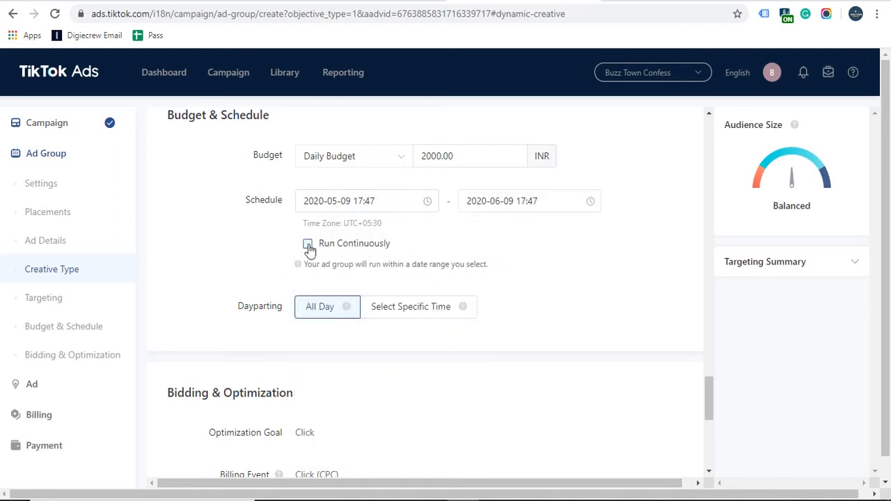
pyautogui.click(308, 246)
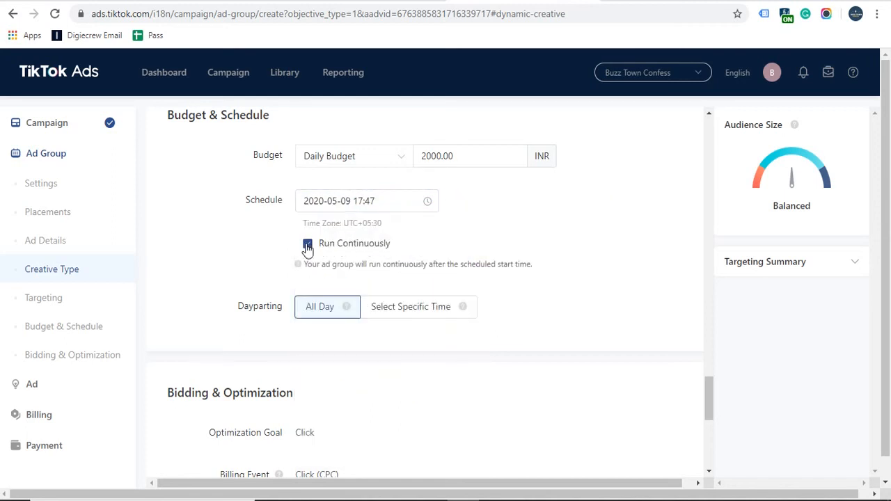
pyautogui.scroll(-2, 592, 243)
pyautogui.click(408, 180)
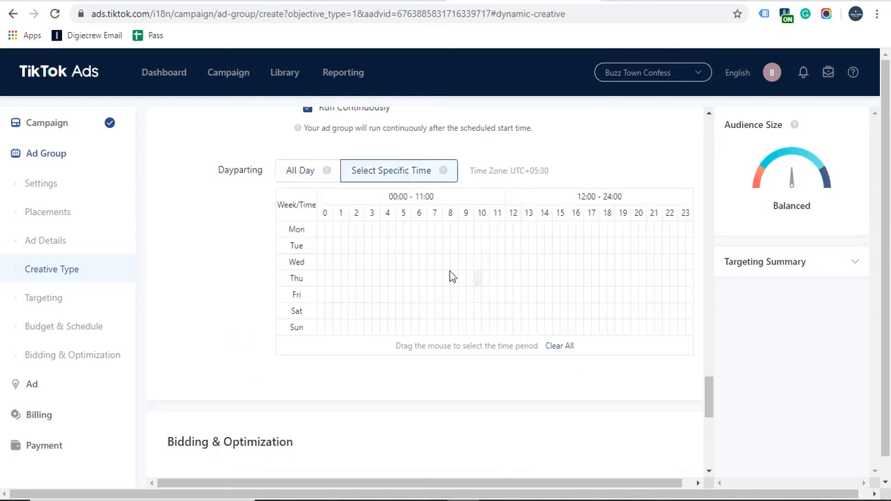
pyautogui.click(375, 246)
pyautogui.click(470, 262)
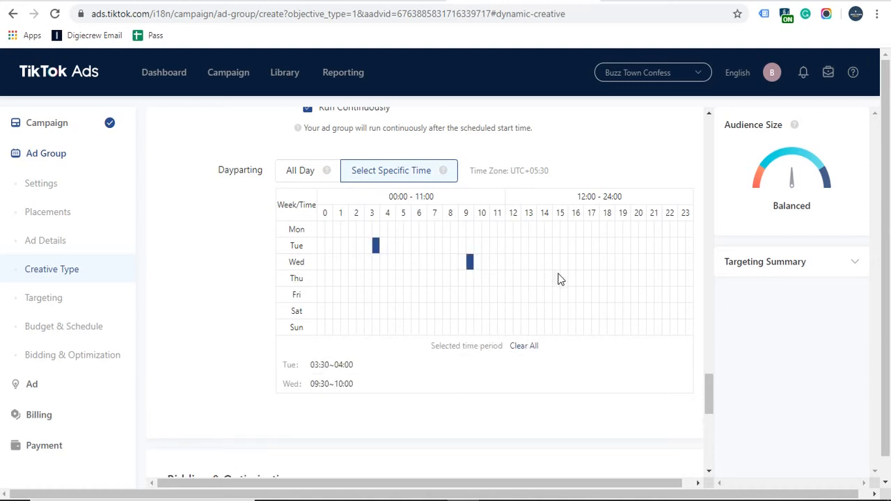
pyautogui.click(555, 278)
pyautogui.click(447, 310)
pyautogui.click(360, 278)
pyautogui.click(344, 245)
pyautogui.click(336, 310)
pyautogui.click(415, 294)
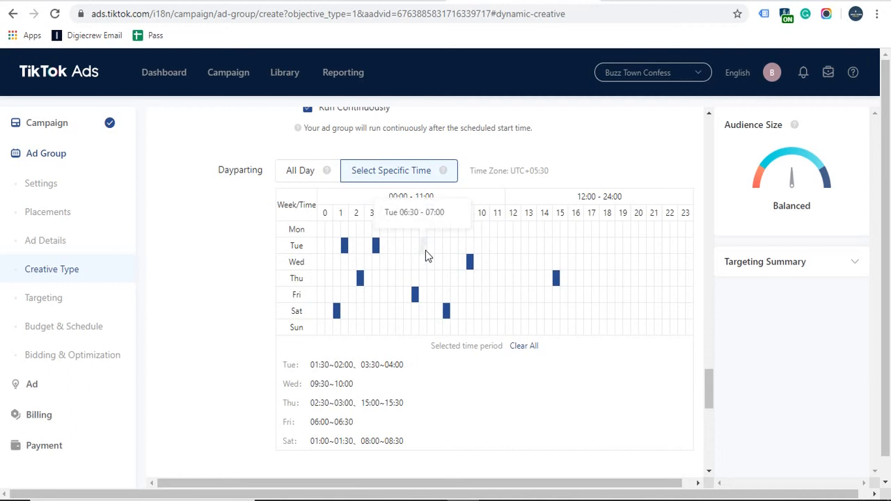
pyautogui.click(556, 328)
pyautogui.click(535, 246)
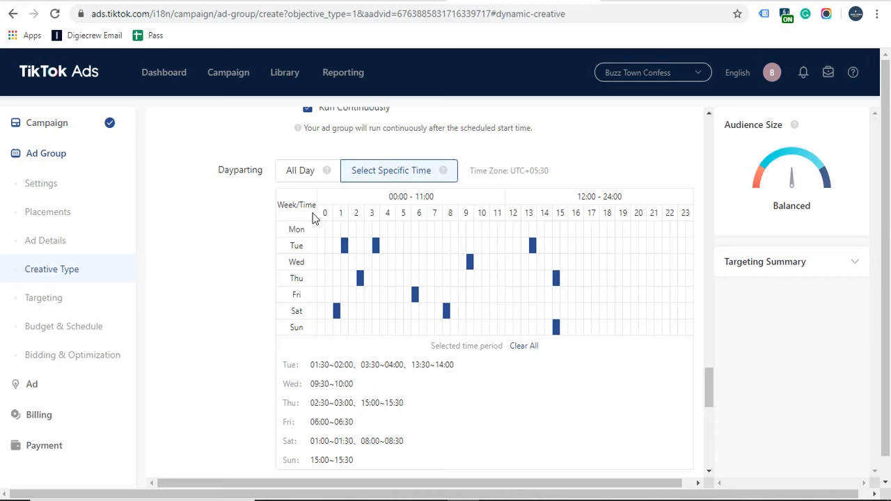
pyautogui.click(424, 233)
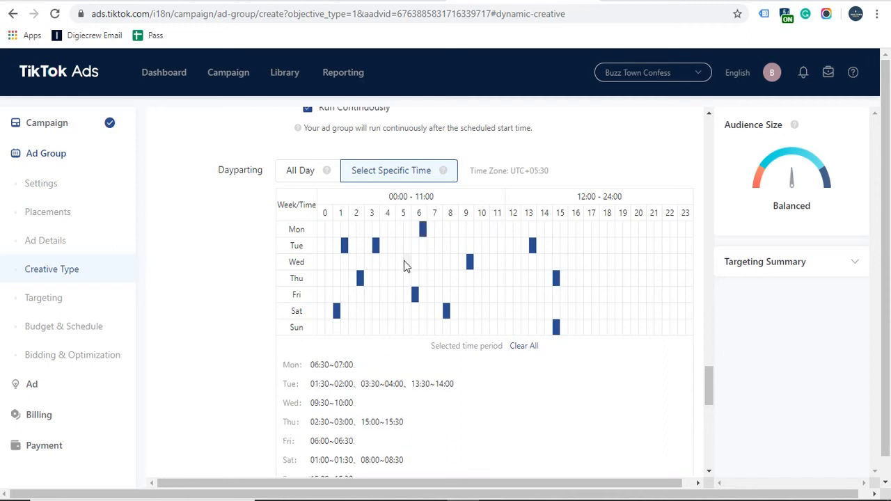
pyautogui.click(407, 263)
pyautogui.click(310, 176)
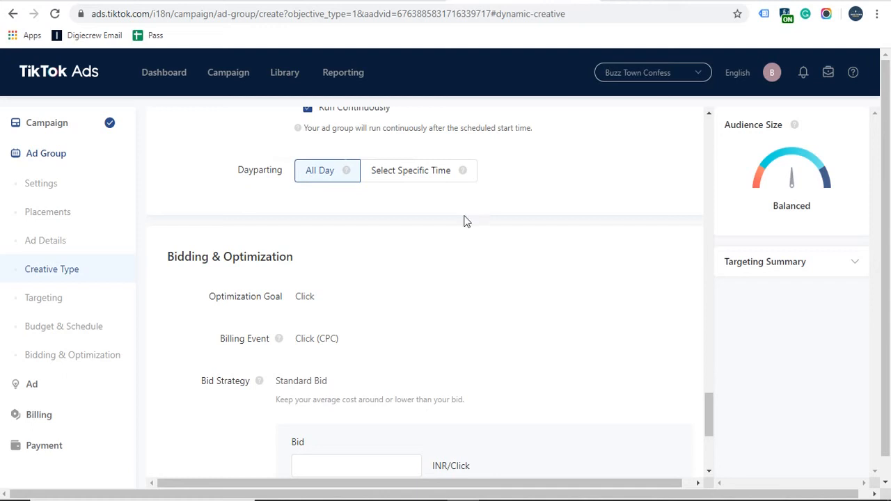
# Step: Review the ad group's Click optimization goal and Click (CPC) billing event
pyautogui.scroll(-1, 409, 249)
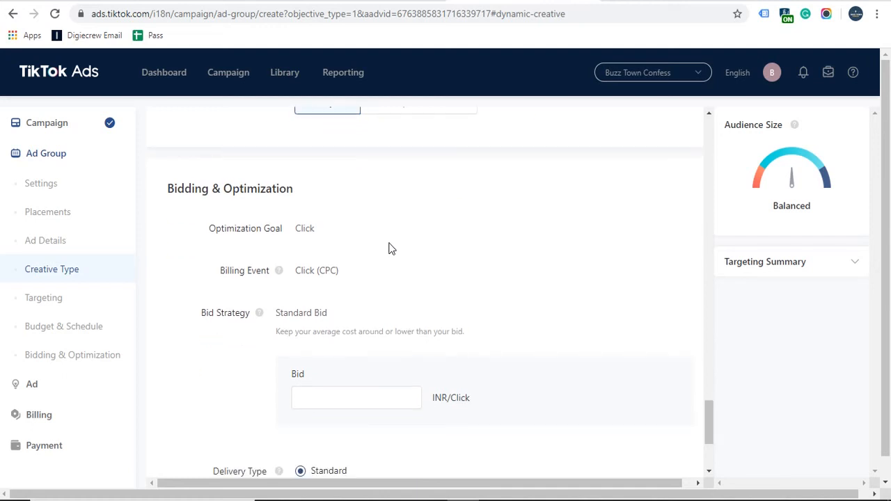
pyautogui.scroll(-1, 388, 247)
pyautogui.moveTo(291, 162); pyautogui.dragTo(318, 162)
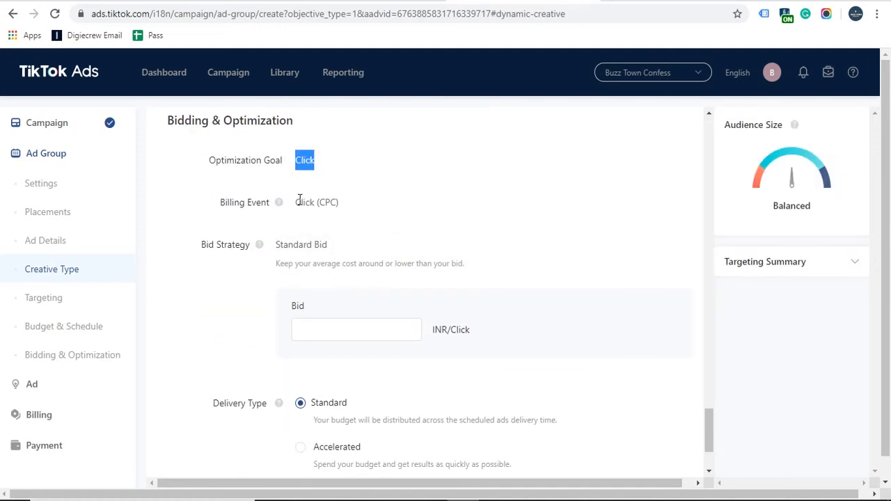
pyautogui.moveTo(296, 202); pyautogui.dragTo(336, 201)
pyautogui.tripleClick(336, 197)
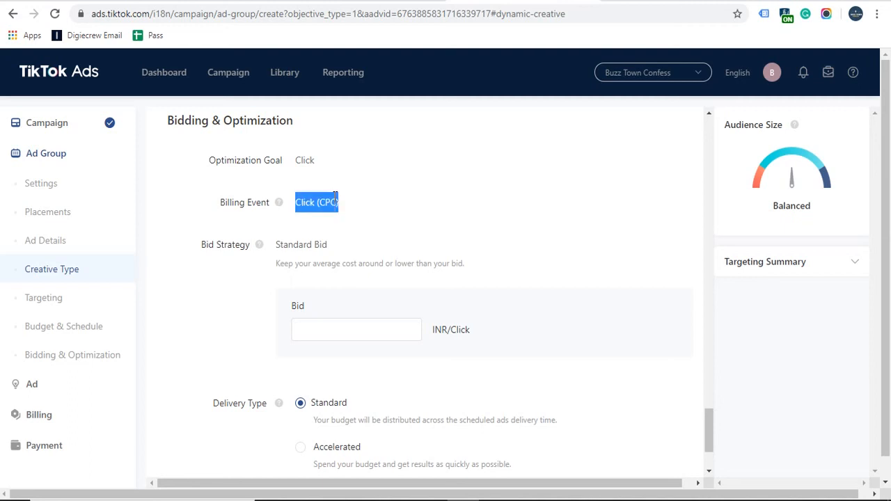
pyautogui.click(322, 202)
pyautogui.tripleClick(322, 202)
pyautogui.scroll(-1, 456, 160)
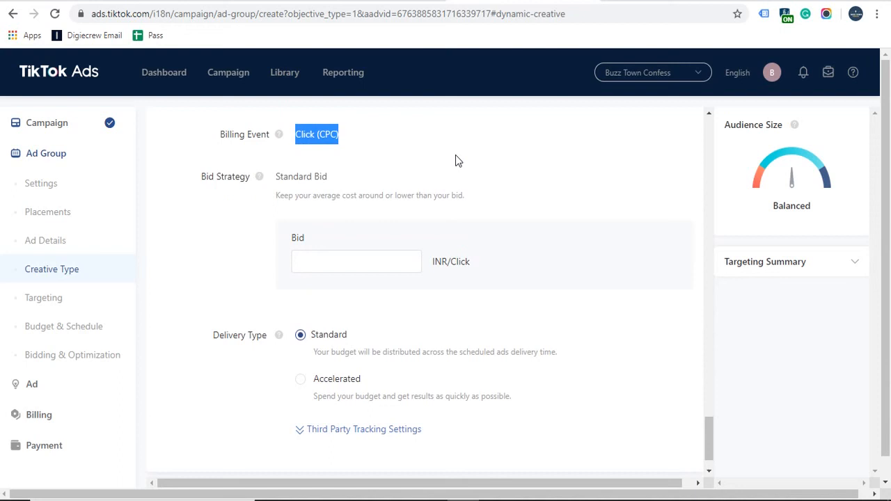
pyautogui.scroll(2, 456, 160)
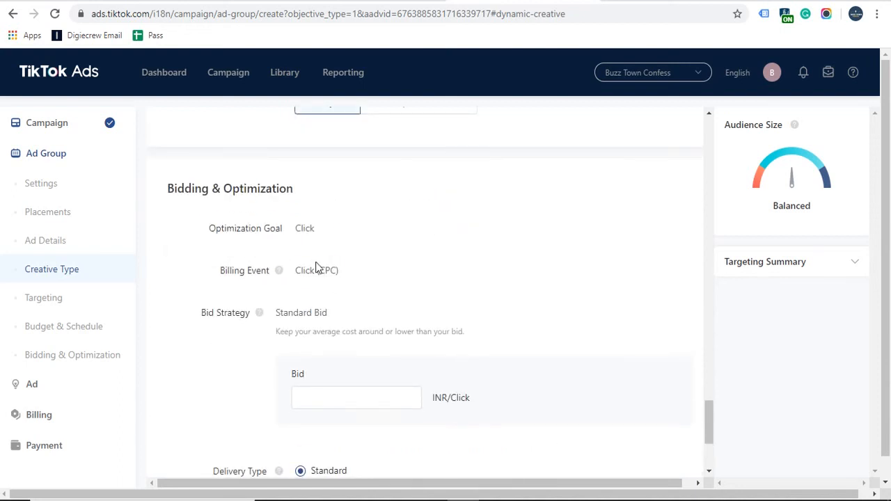
pyautogui.scroll(-1, 450, 262)
# Step: Set the ad group bid to 10.00 INR per click, correcting an initial 20.00
pyautogui.moveTo(451, 255)
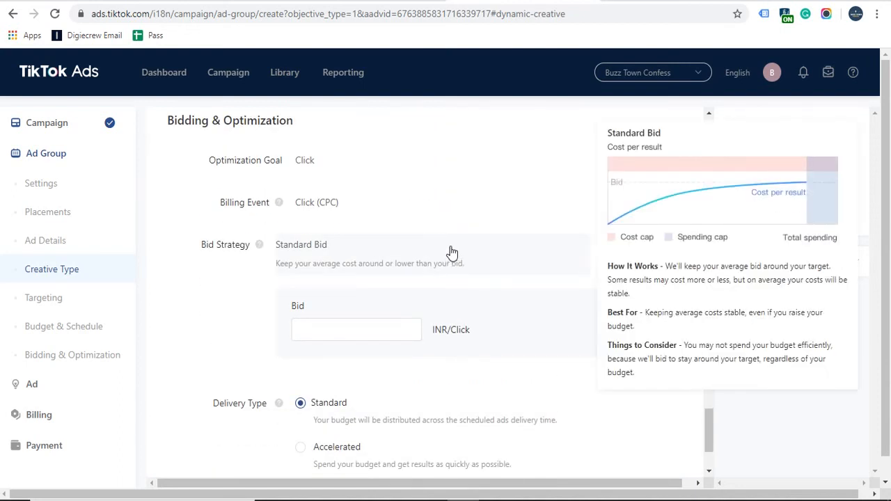
pyautogui.click(337, 328)
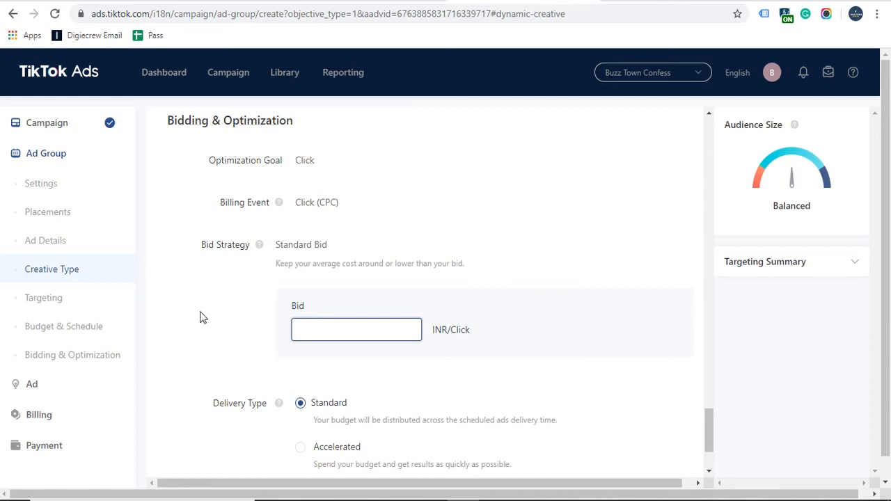
pyautogui.write('20')
pyautogui.click(203, 311)
pyautogui.scroll(-1, 204, 308)
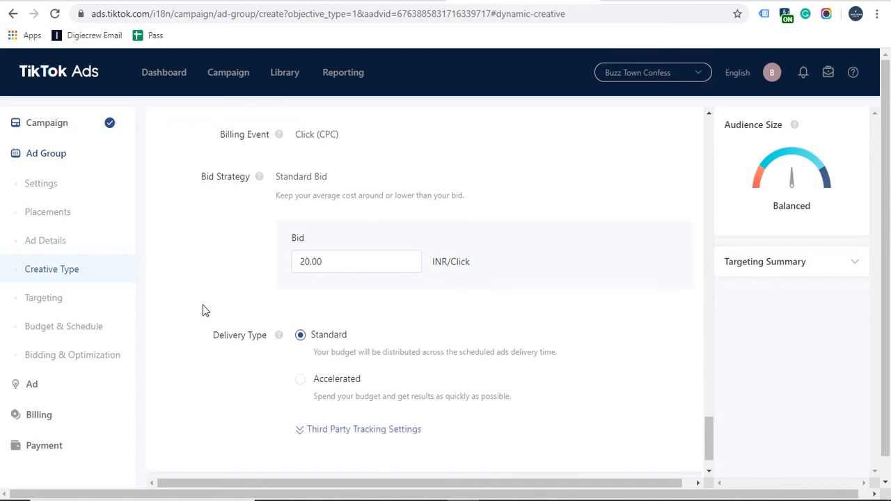
pyautogui.click(299, 263)
pyautogui.press('BackSpace')
pyautogui.write('1')
pyautogui.click(225, 307)
# Step: Expand and then collapse the third-party tracking settings, leaving them unset
pyautogui.scroll(-1, 222, 339)
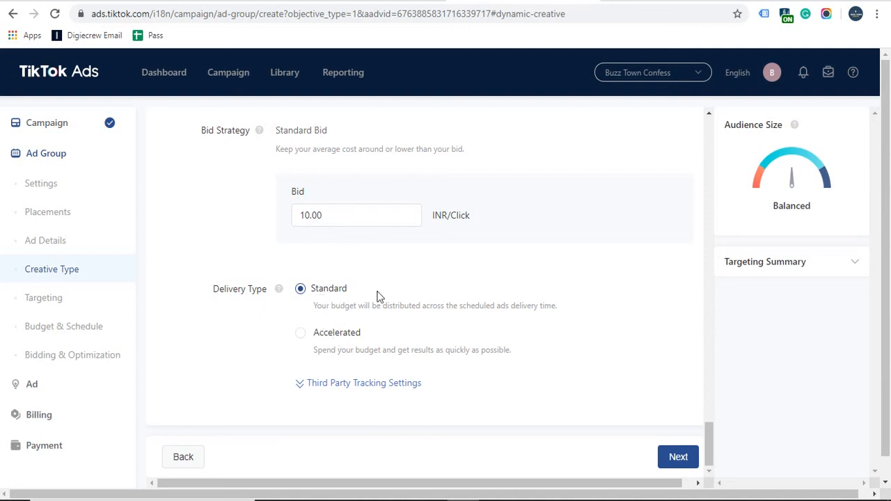
pyautogui.click(337, 385)
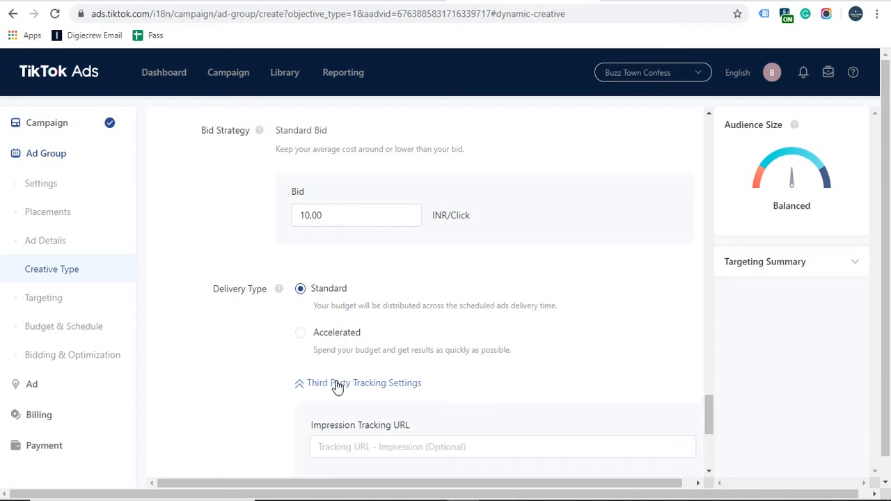
pyautogui.scroll(-1, 211, 374)
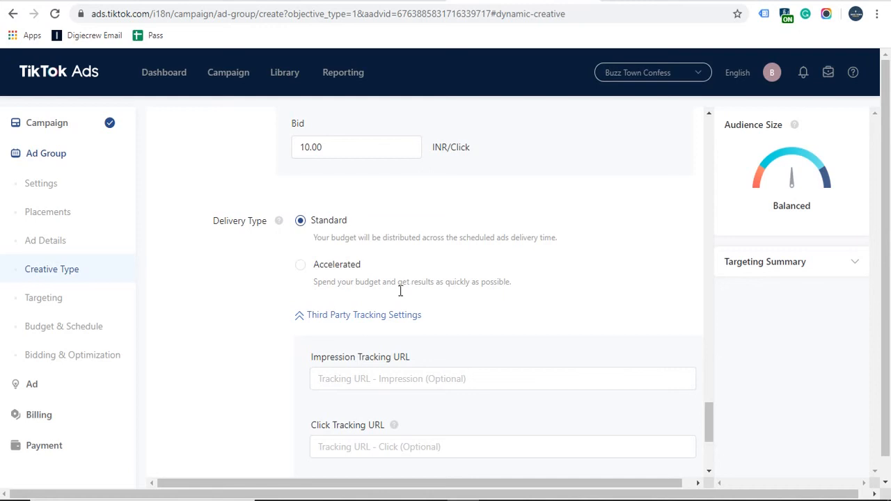
pyautogui.scroll(-2, 404, 433)
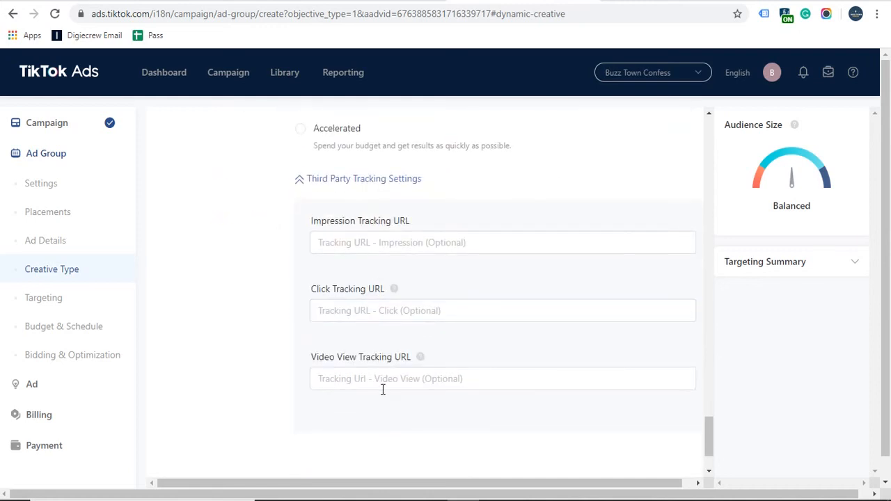
pyautogui.click(342, 180)
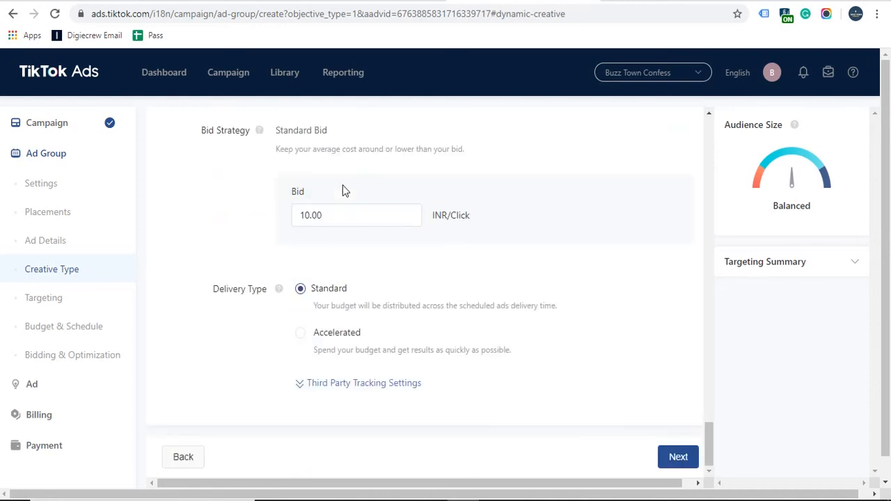
pyautogui.scroll(-1, 209, 362)
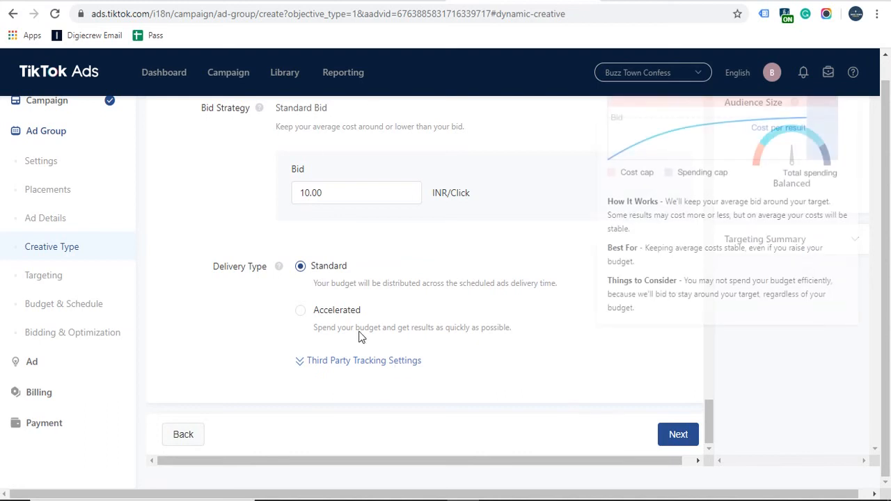
# Step: Submit the ad group and review the Ad step's video aspect ratio, resolution, bitrate and duration requirements
pyautogui.click(675, 435)
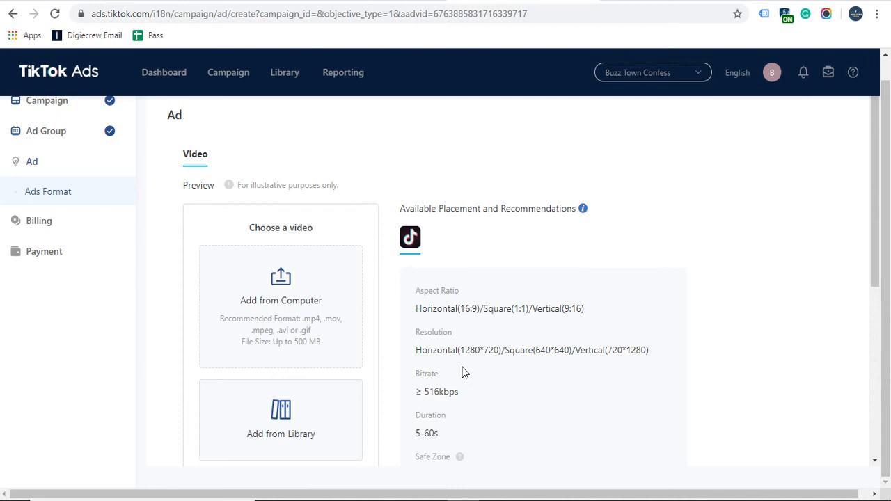
pyautogui.scroll(1, 809, 324)
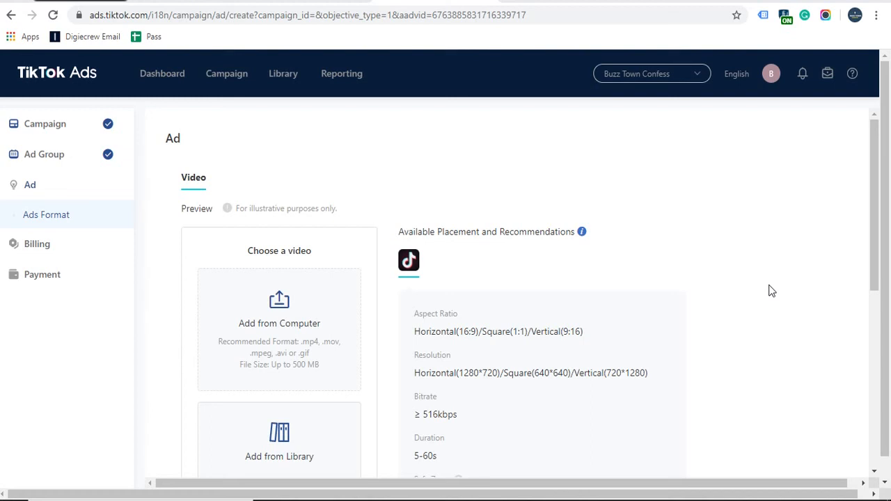
pyautogui.scroll(-2, 623, 293)
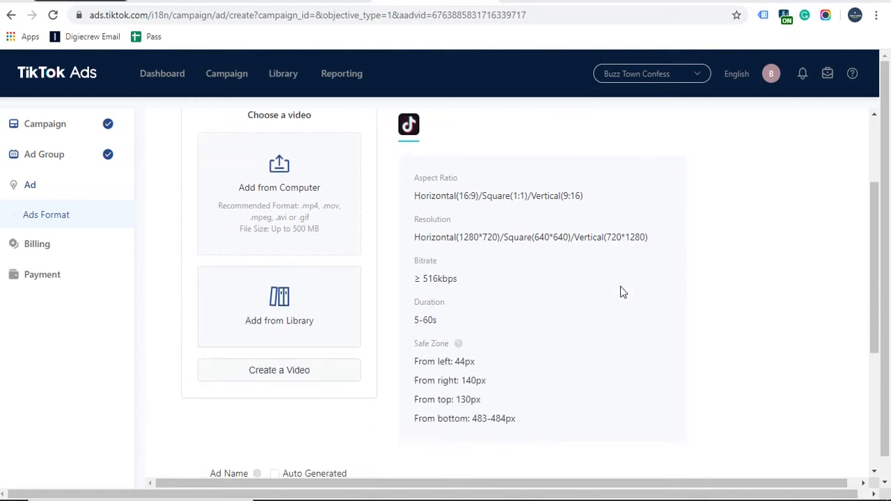
pyautogui.scroll(1, 610, 271)
pyautogui.scroll(-1, 610, 271)
pyautogui.moveTo(516, 418); pyautogui.dragTo(420, 195)
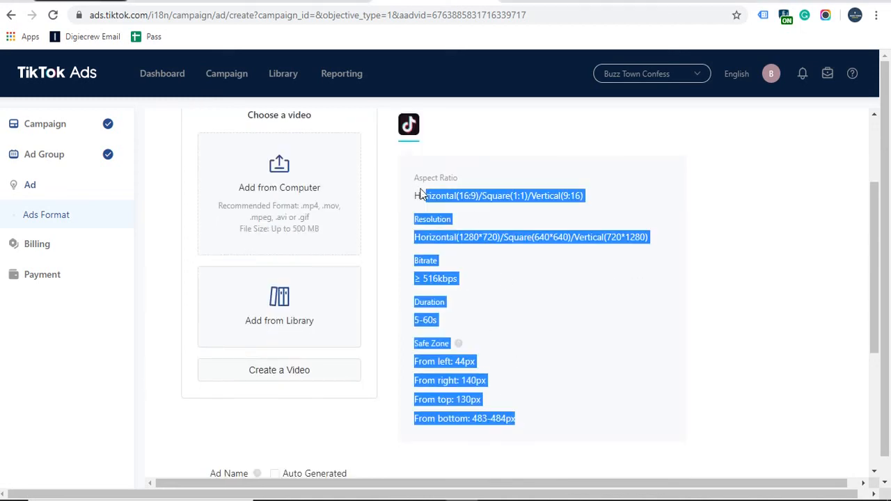
pyautogui.click(527, 233)
pyautogui.scroll(1, 488, 232)
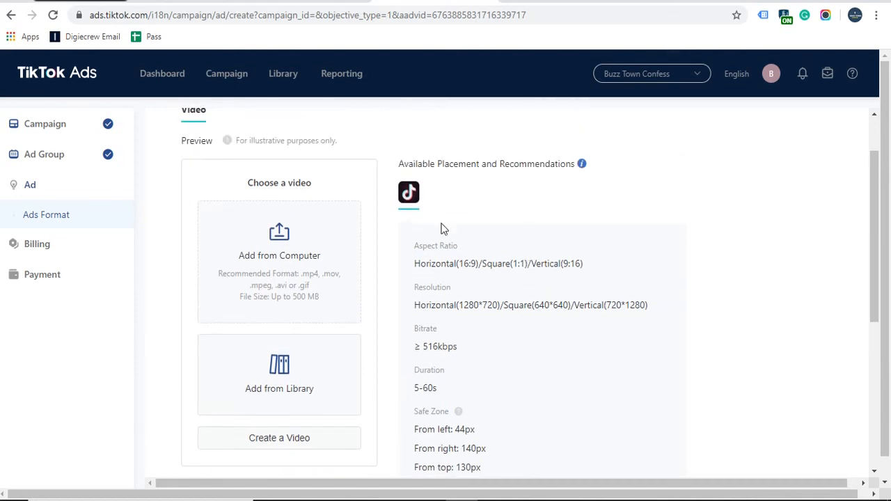
# Step: Upload Computer - 1311.mp4 from Downloads as the ad video and play it in the preview
pyautogui.click(293, 238)
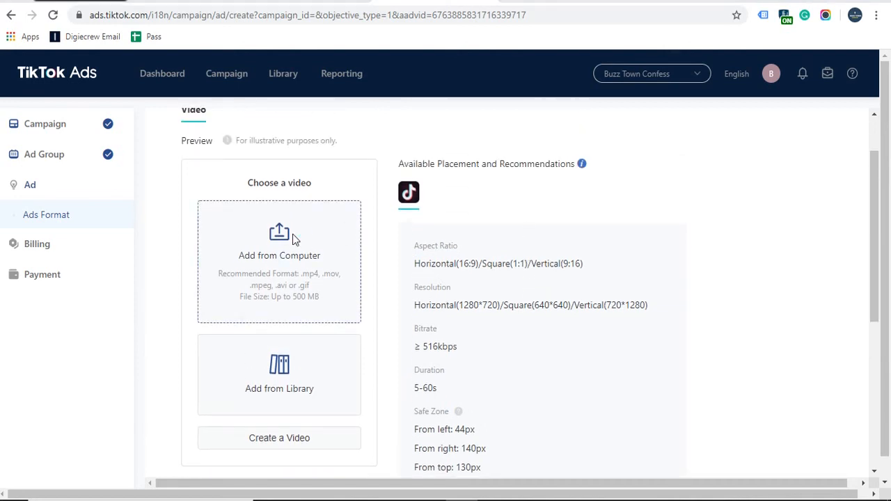
pyautogui.click(35, 76)
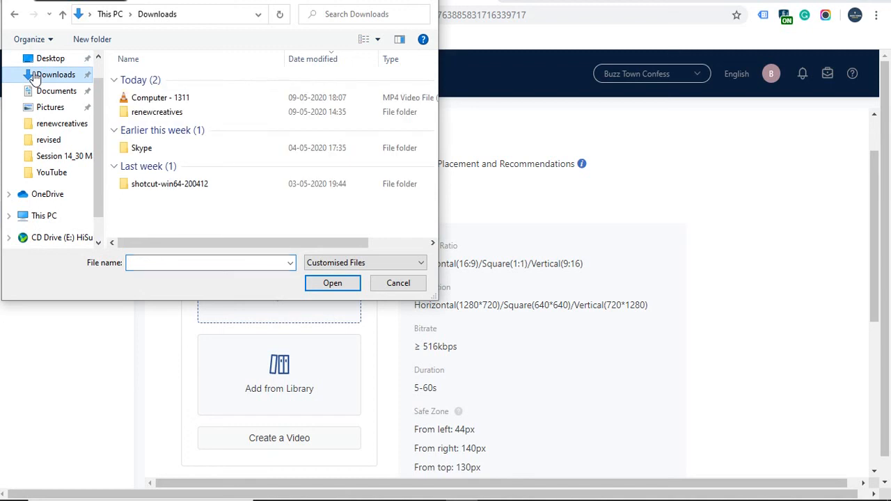
pyautogui.doubleClick(156, 95)
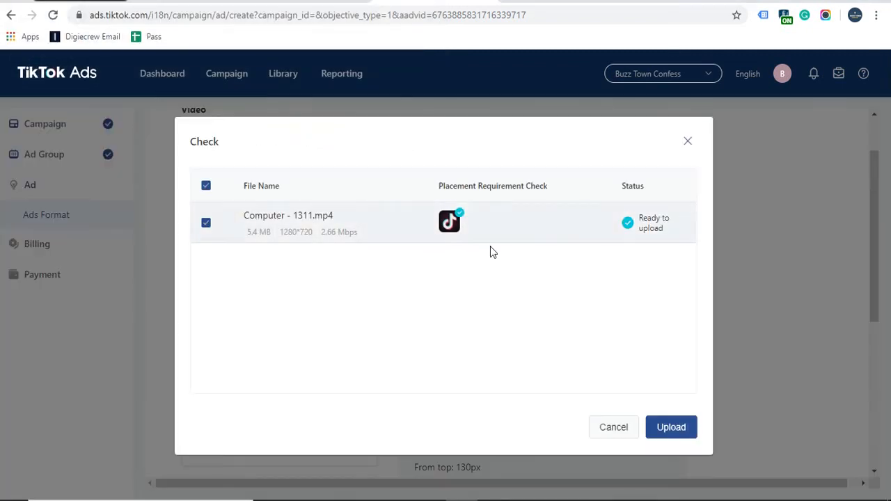
pyautogui.click(665, 427)
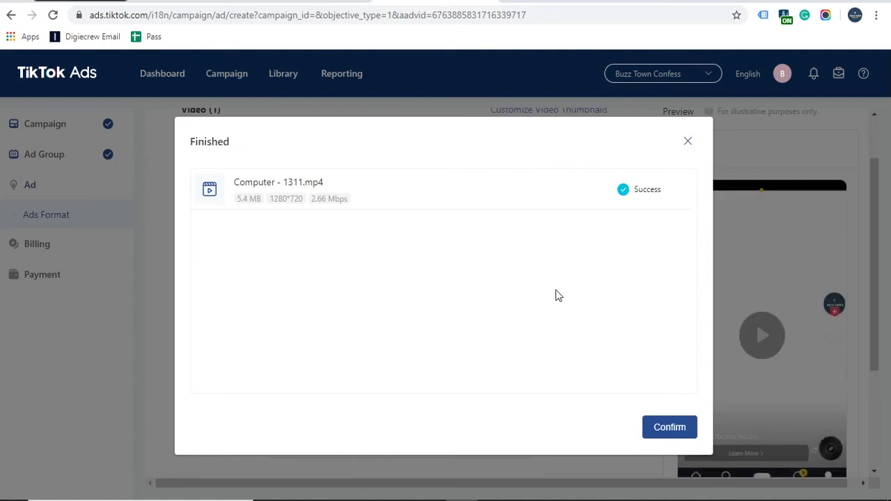
pyautogui.click(670, 427)
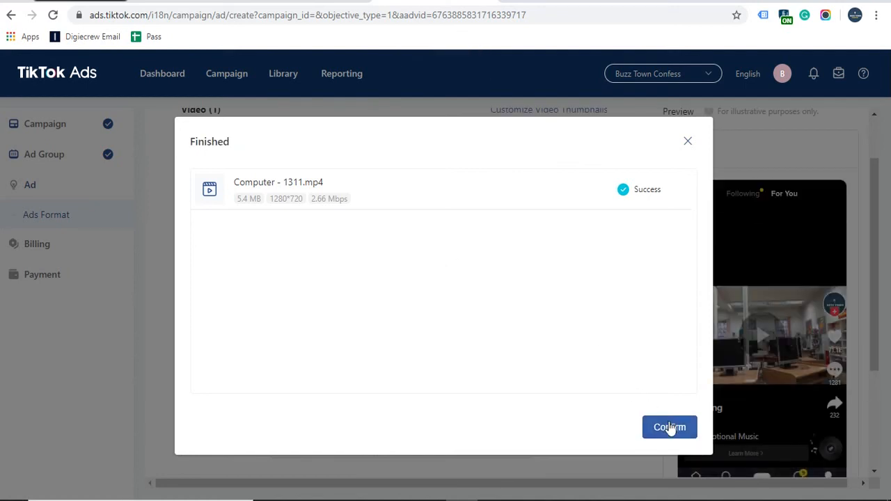
pyautogui.click(670, 426)
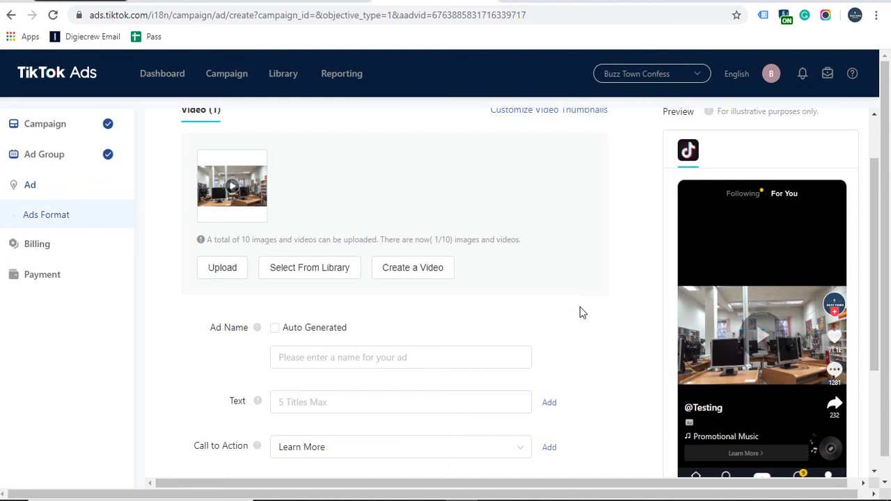
pyautogui.scroll(-2, 737, 278)
pyautogui.scroll(1, 736, 275)
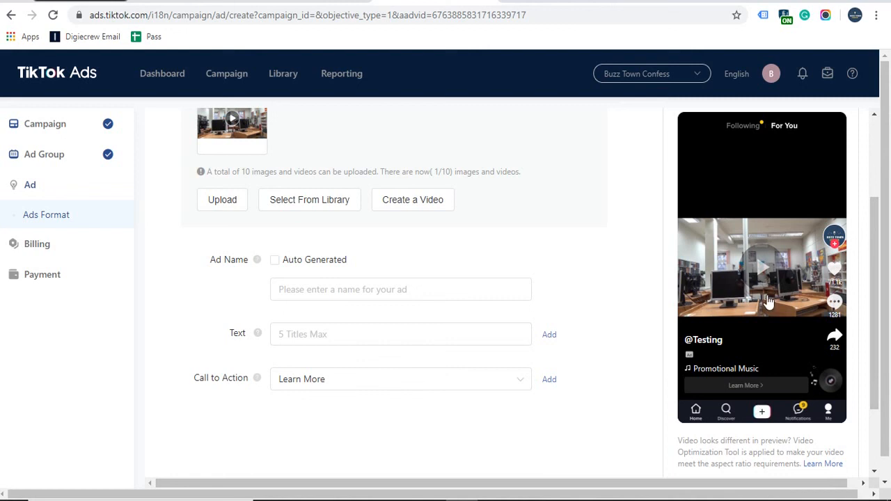
pyautogui.click(771, 260)
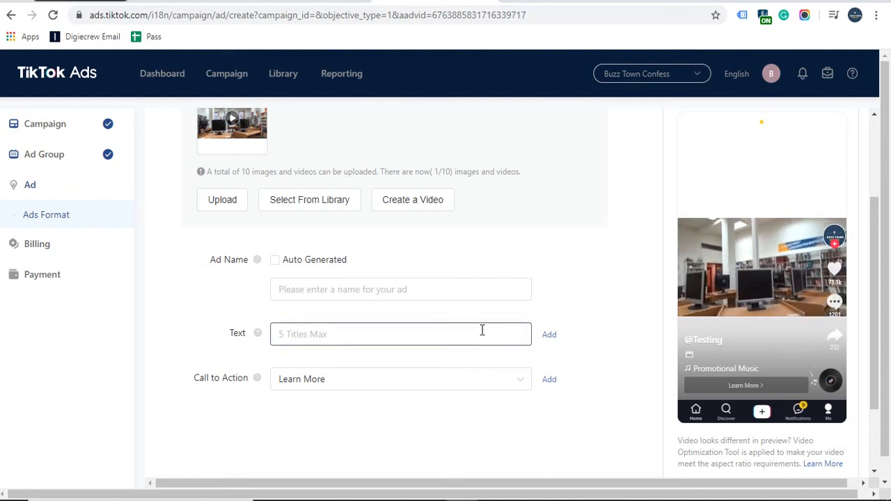
# Step: Name the ad 'Testing'
pyautogui.scroll(2, 481, 330)
pyautogui.scroll(-1, 482, 328)
pyautogui.scroll(-1, 483, 328)
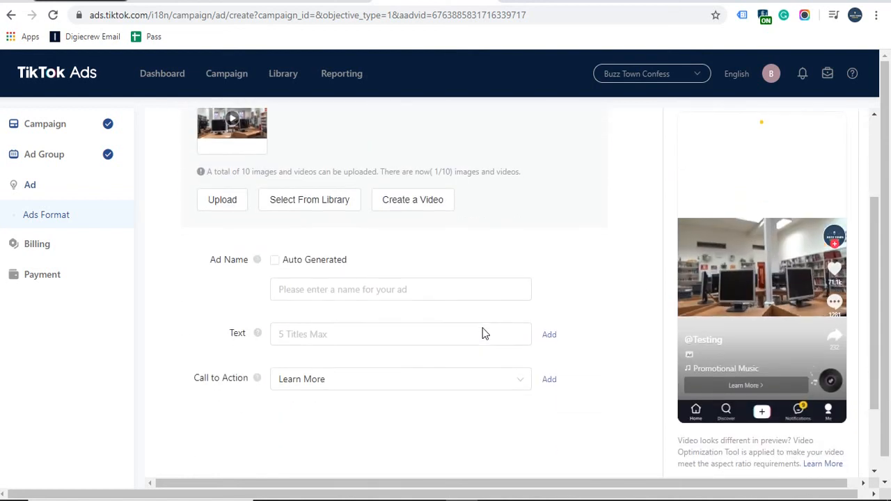
pyautogui.click(331, 293)
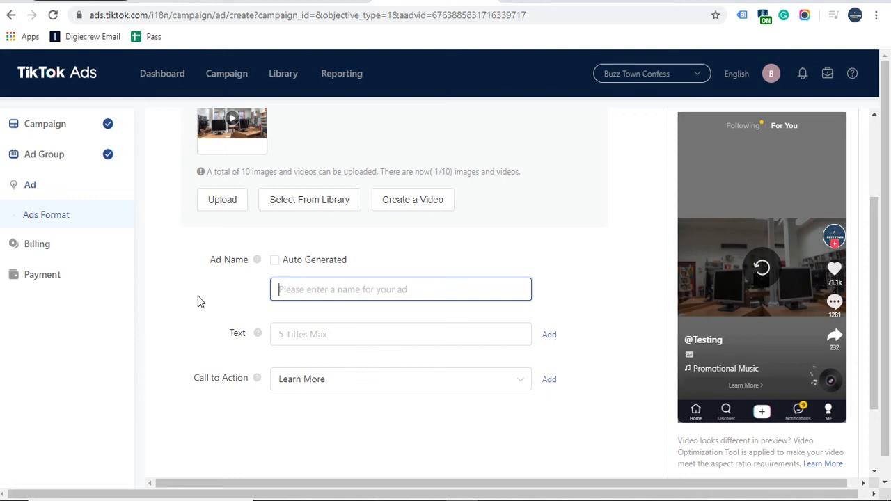
pyautogui.write('TEstin')
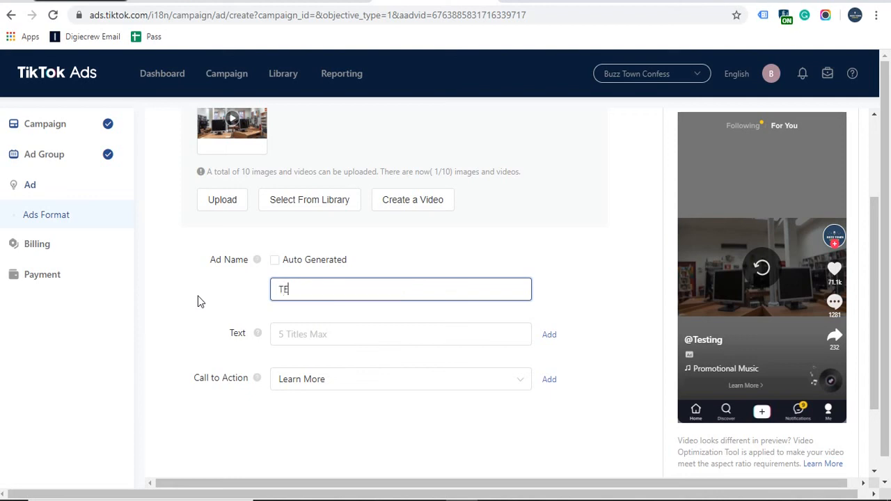
pyautogui.press('BackSpace')
pyautogui.press('BackSpace')
pyautogui.press('BackSpace')
pyautogui.press('BackSpace')
pyautogui.press('BackSpace')
pyautogui.write('esting')
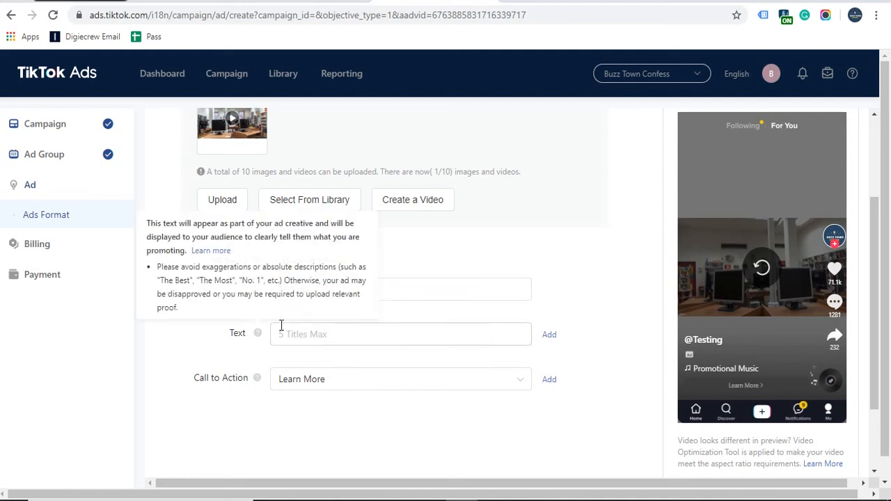
# Step: Enter 'Digital Marketing Training' as the ad text
pyautogui.click(310, 335)
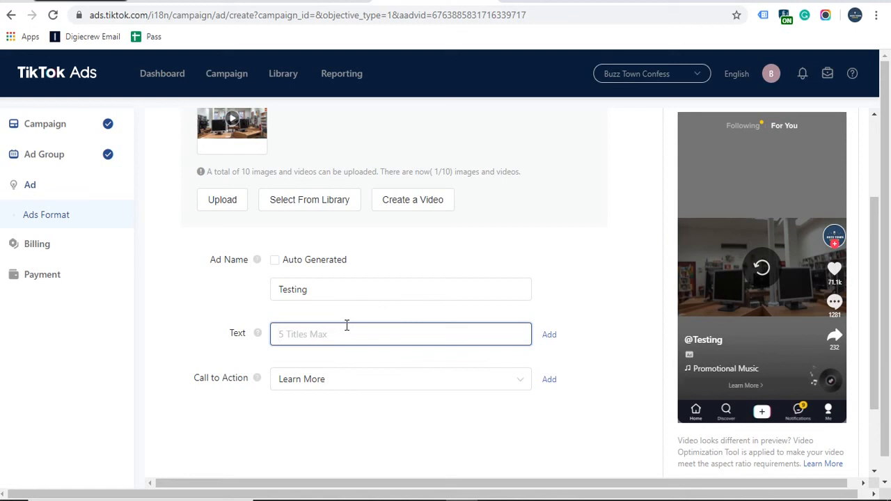
pyautogui.write('Digital Mark')
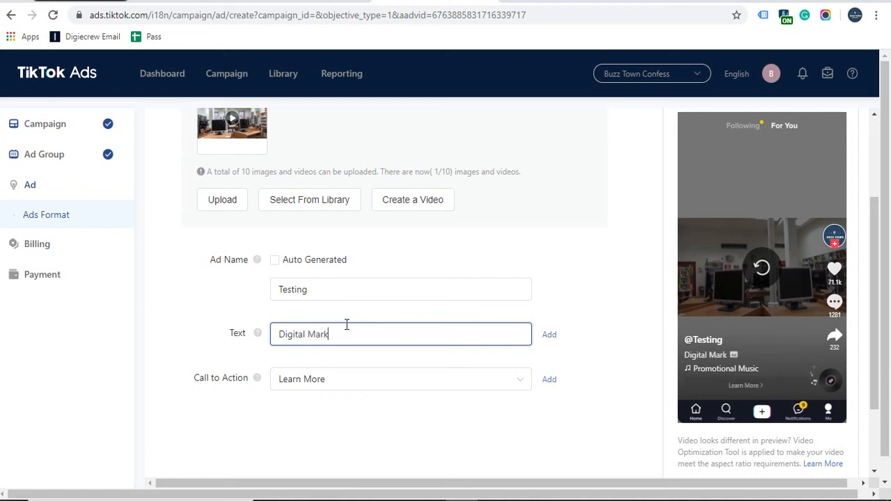
pyautogui.write('eting Training')
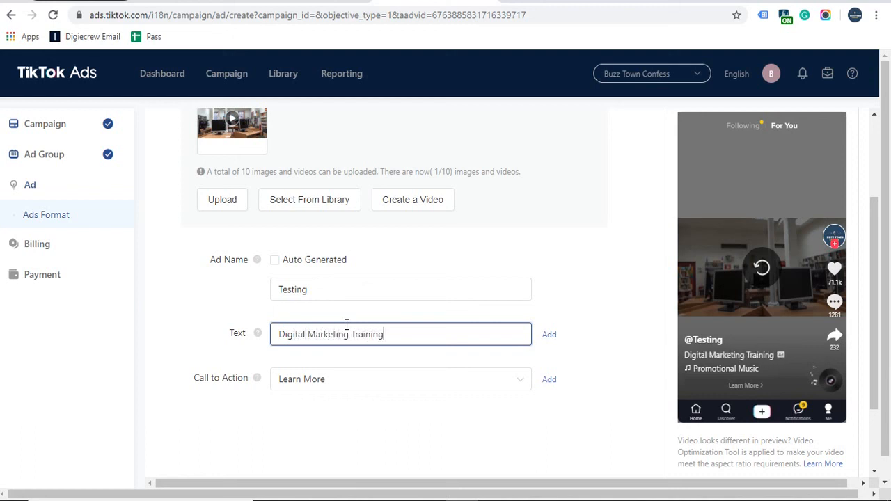
# Step: Add a second ad text reading 'Digital Marketing Course'
pyautogui.click(549, 335)
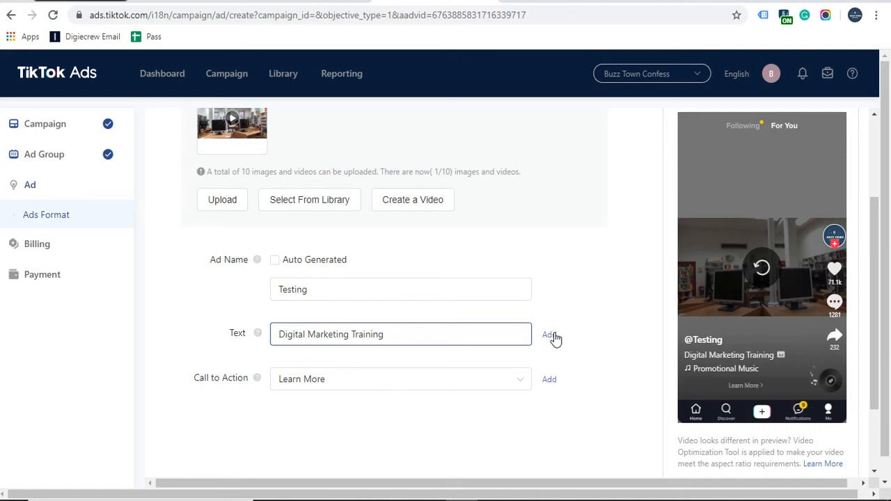
pyautogui.click(409, 378)
pyautogui.write('D')
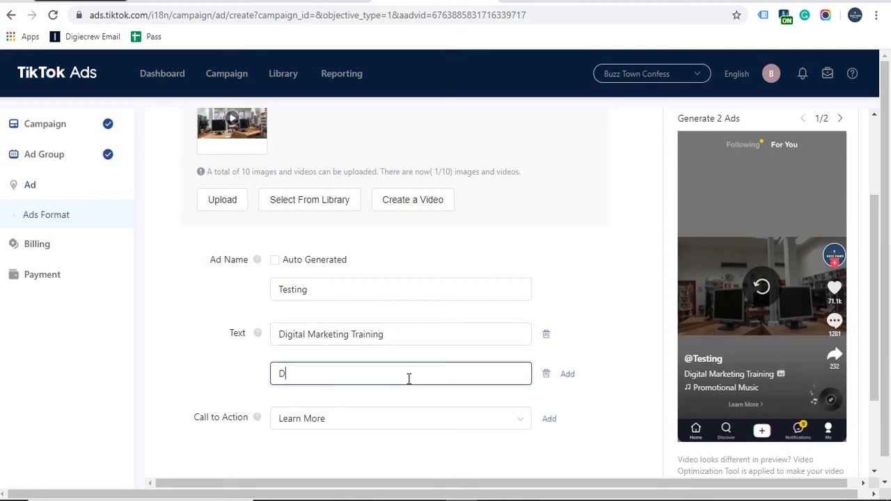
pyautogui.write('Iggital Marketing C')
pyautogui.press('BackSpace')
pyautogui.press('BackSpace')
pyautogui.write('Course')
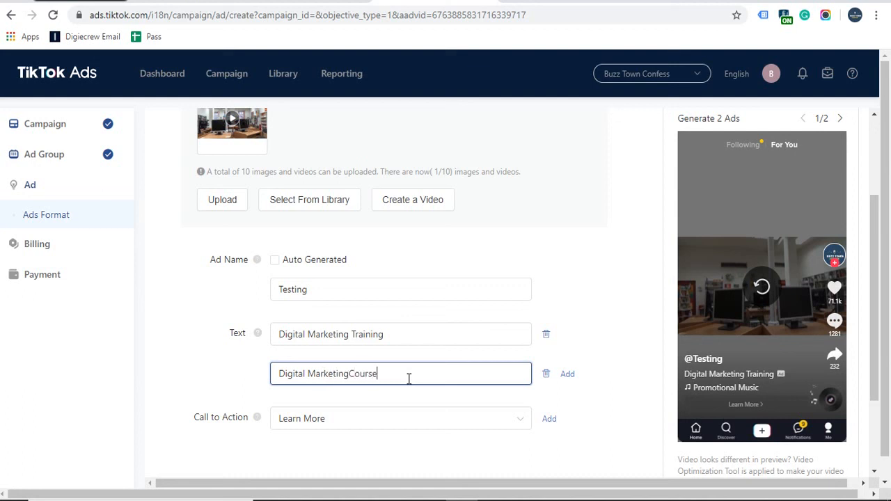
pyautogui.click(350, 373)
pyautogui.click(205, 359)
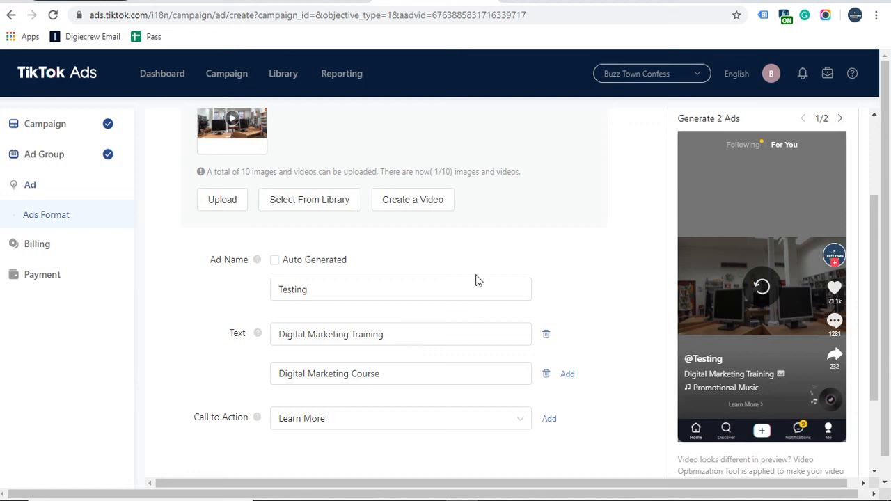
# Step: Switch the ad's call to action from Learn More to Apply Now
pyautogui.scroll(-1, 189, 342)
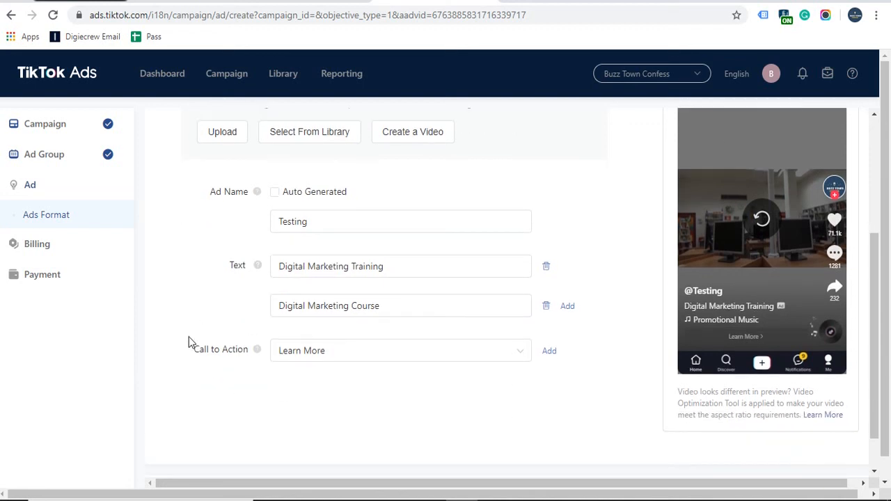
pyautogui.click(382, 349)
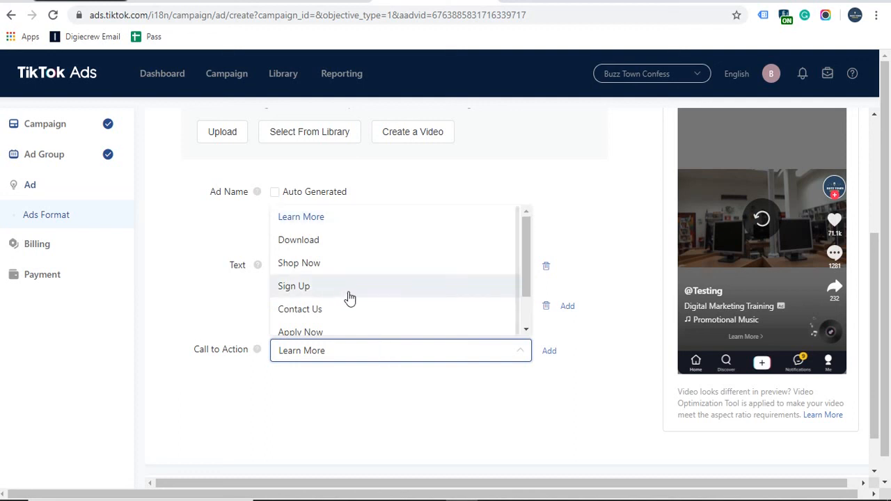
pyautogui.scroll(-1, 350, 298)
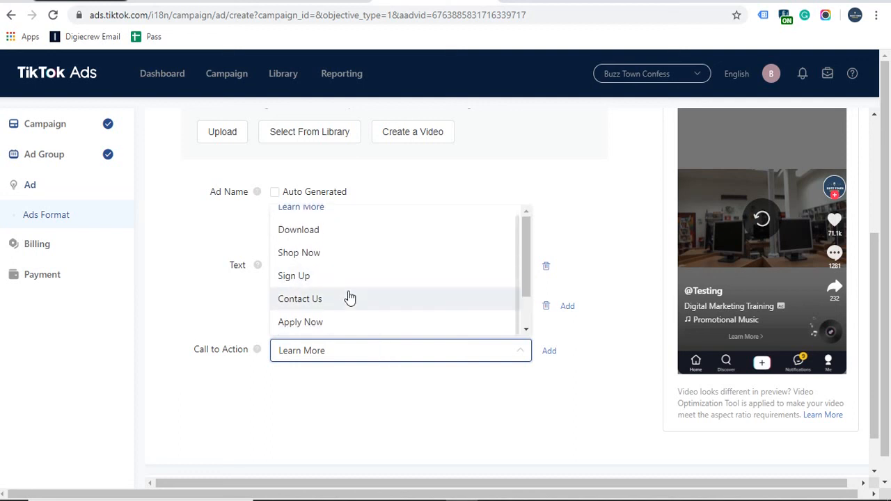
pyautogui.scroll(1, 350, 298)
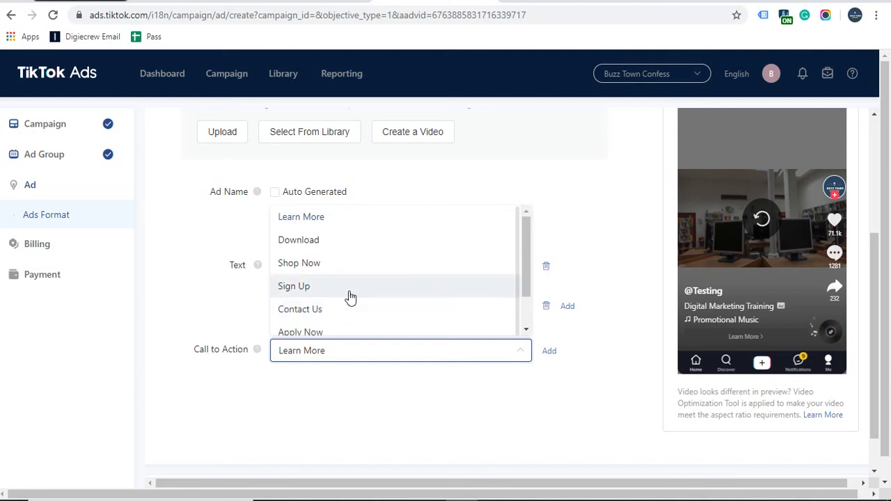
pyautogui.scroll(-1, 351, 298)
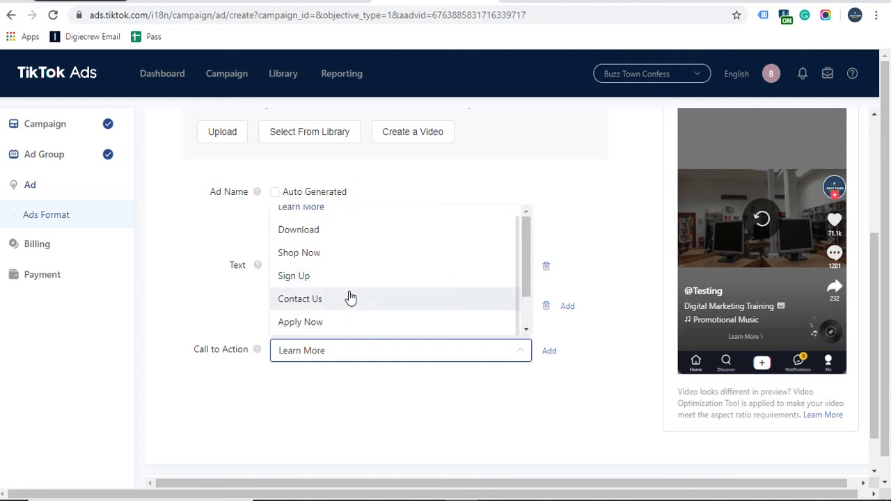
pyautogui.click(338, 318)
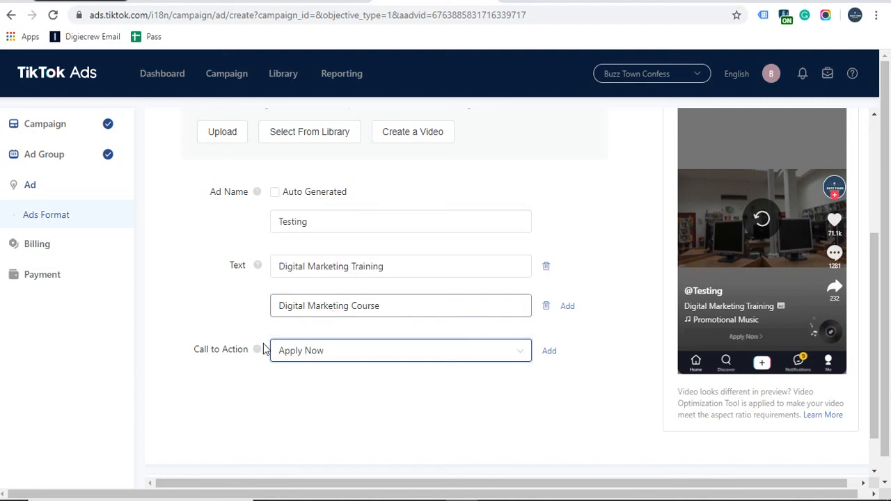
pyautogui.click(408, 358)
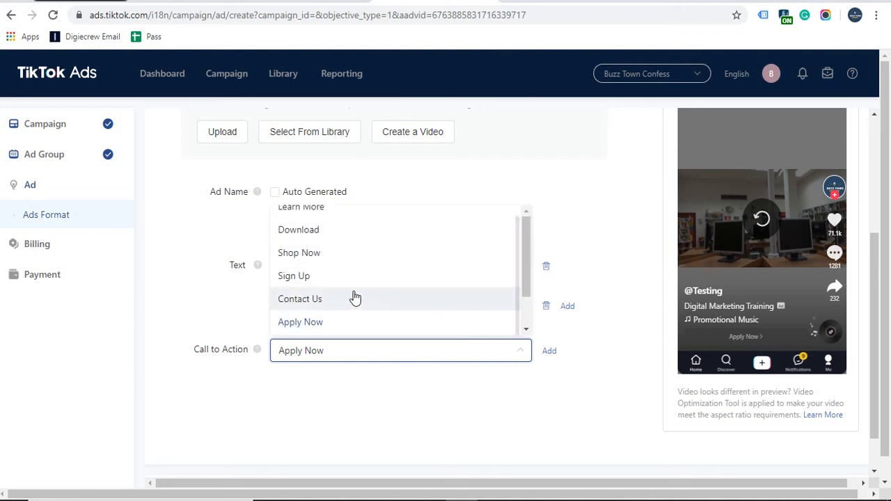
pyautogui.scroll(1, 338, 272)
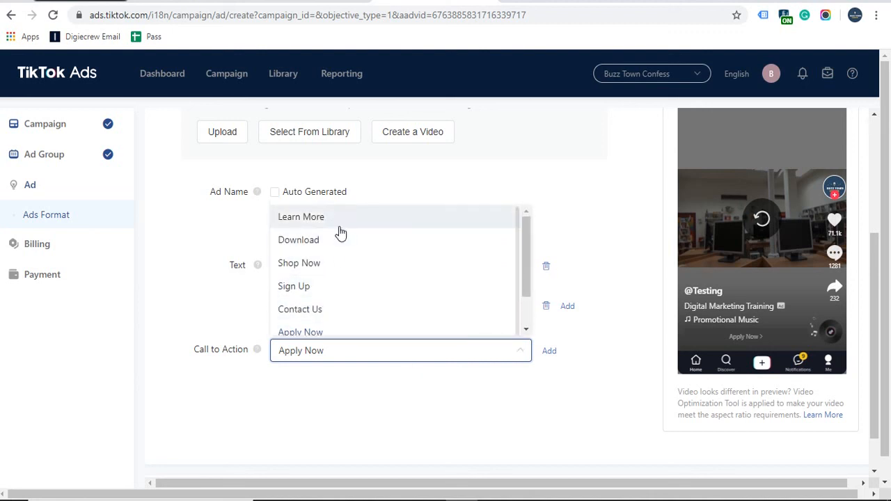
pyautogui.click(171, 281)
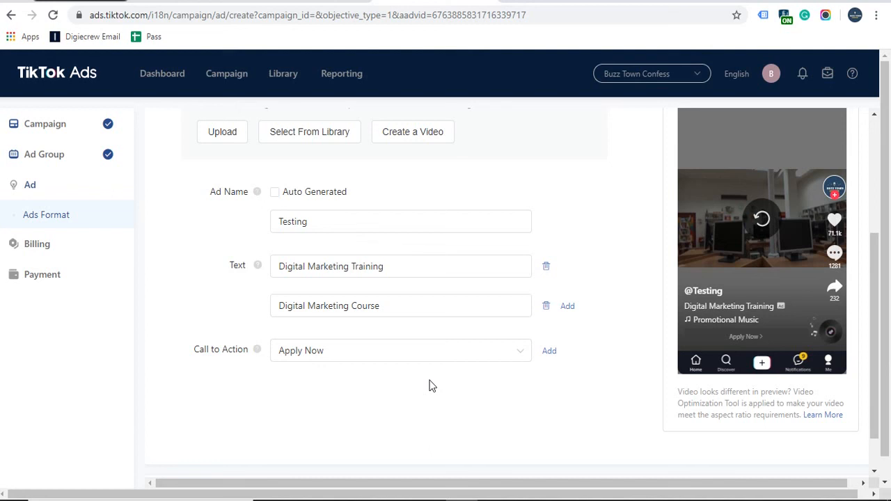
pyautogui.scroll(3, 429, 386)
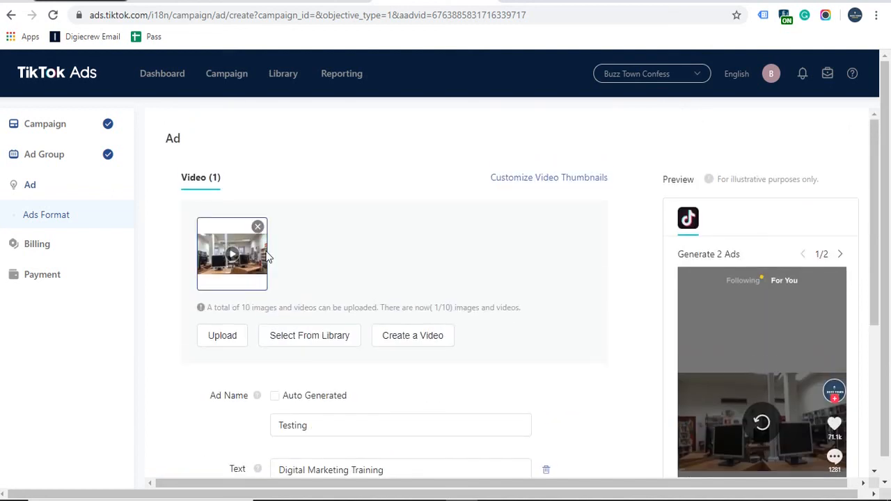
pyautogui.click(535, 178)
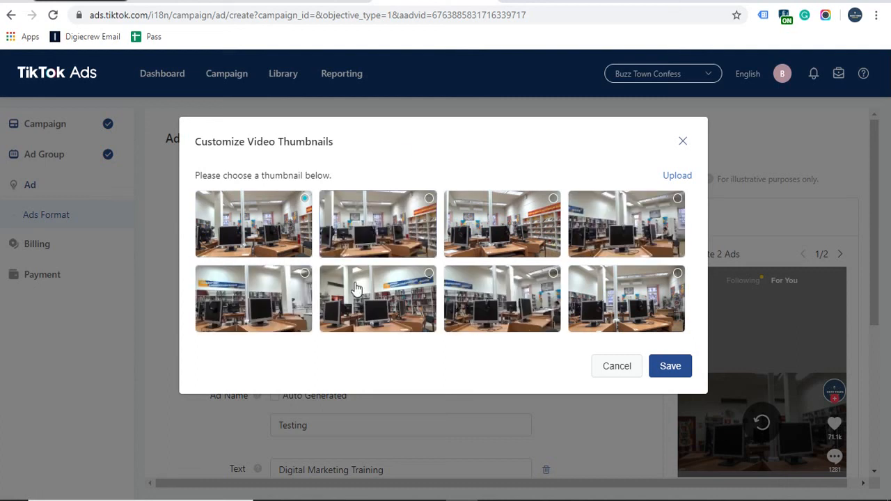
pyautogui.click(612, 368)
pyautogui.scroll(-3, 752, 348)
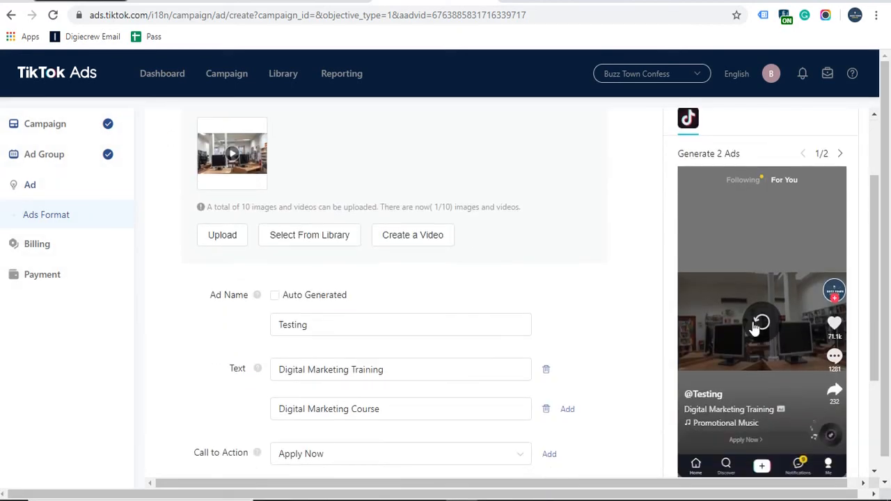
pyautogui.scroll(-2, 591, 327)
pyautogui.scroll(-1, 591, 325)
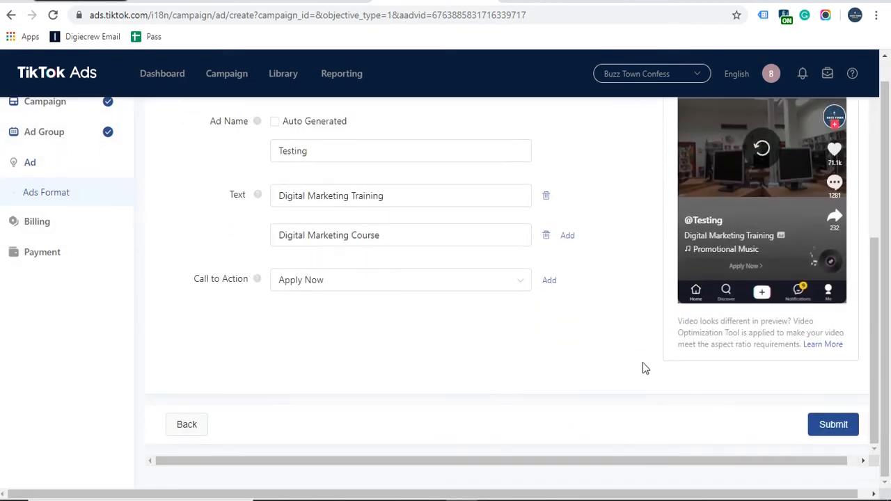
# Step: Submit the ads, look over the billing form's Business Information section, and try to continue
pyautogui.click(826, 426)
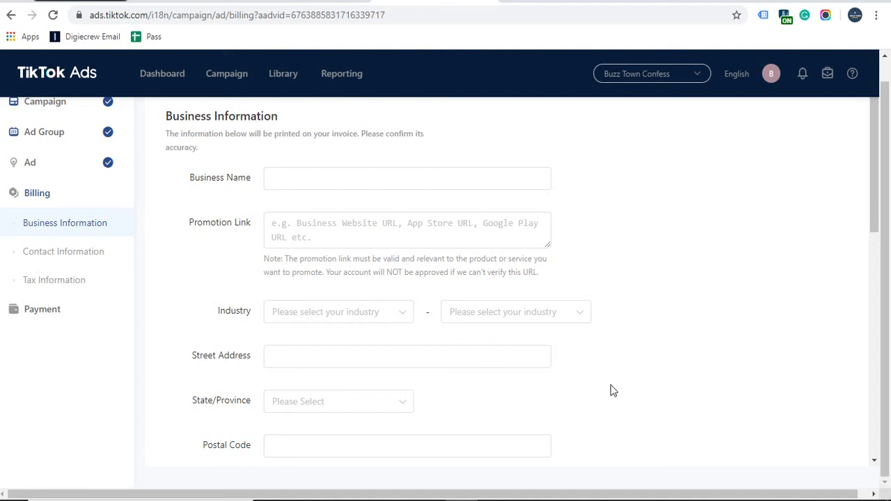
pyautogui.scroll(-3, 606, 348)
pyautogui.scroll(3, 607, 343)
pyautogui.moveTo(175, 116); pyautogui.dragTo(243, 116)
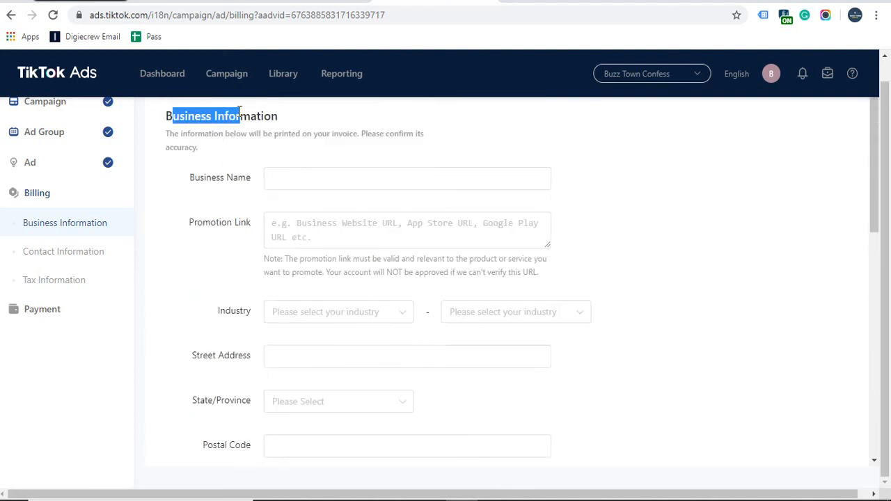
pyautogui.doubleClick(239, 113)
pyautogui.tripleClick(239, 112)
pyautogui.scroll(-9, 182, 291)
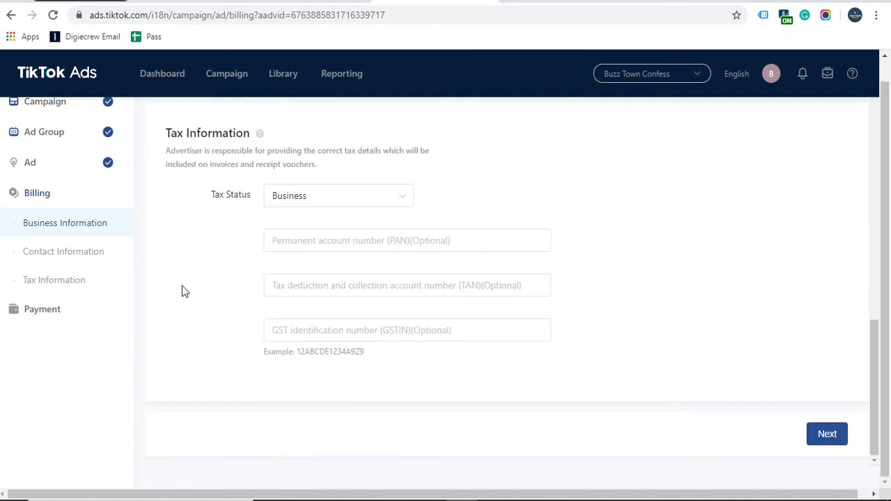
pyautogui.click(813, 446)
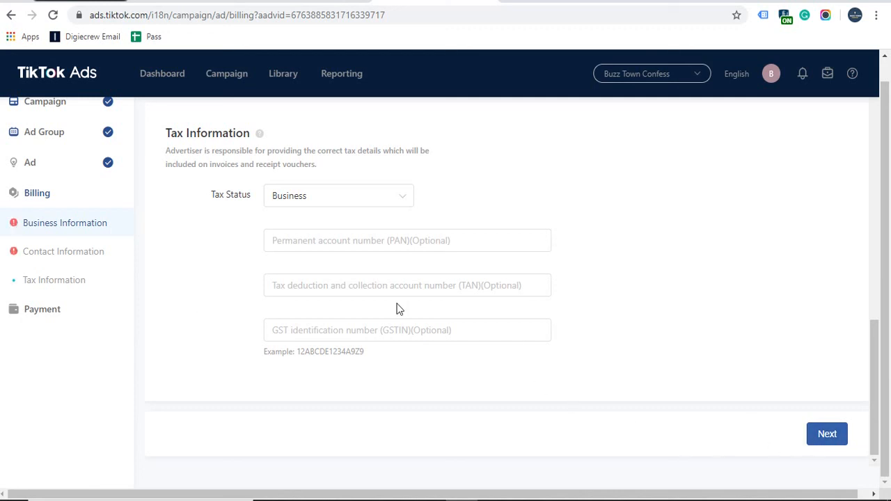
# Step: Leave the unfinished billing form for the Dashboard's campaign list
pyautogui.click(167, 75)
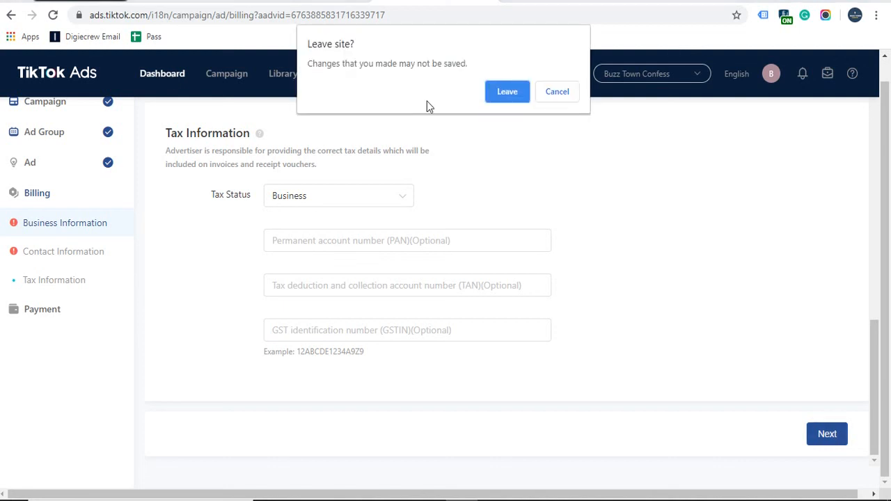
pyautogui.click(491, 103)
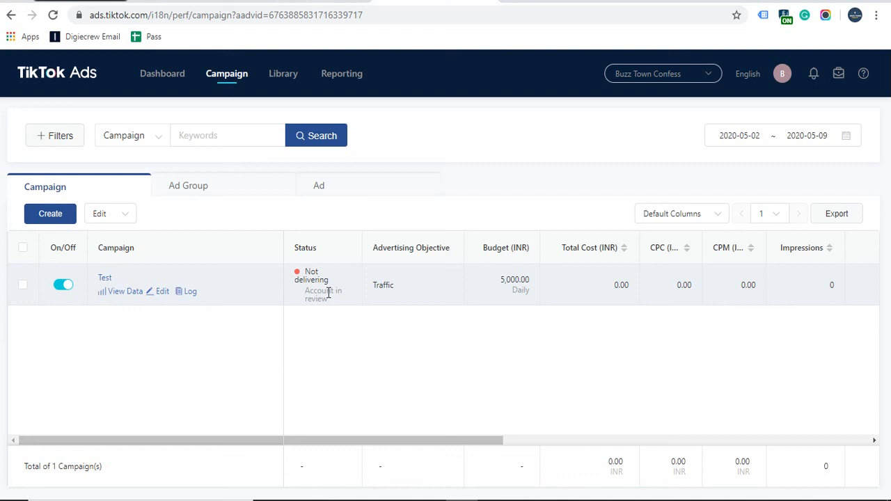
# Step: Open the Test campaign's Test 2 ad group and scroll its ads table to view Testing_001 and Testing_002
pyautogui.click(105, 280)
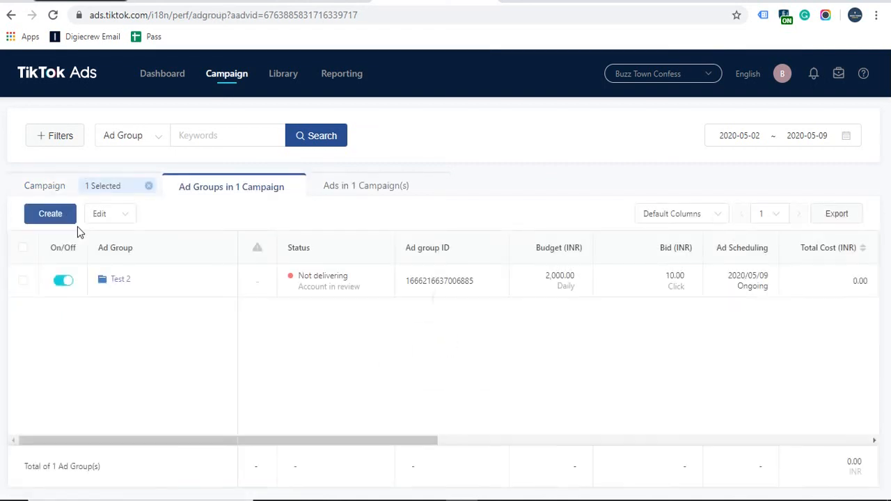
pyautogui.click(121, 279)
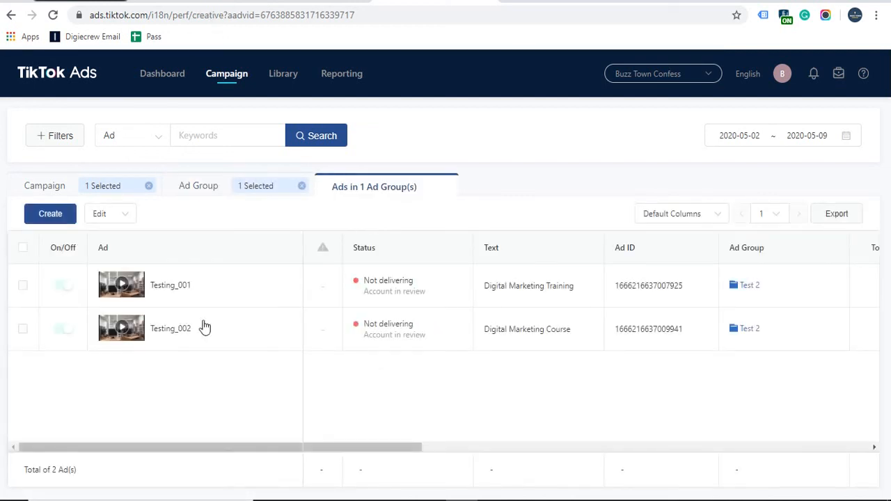
pyautogui.moveTo(256, 330)
pyautogui.moveTo(425, 447); pyautogui.dragTo(581, 446)
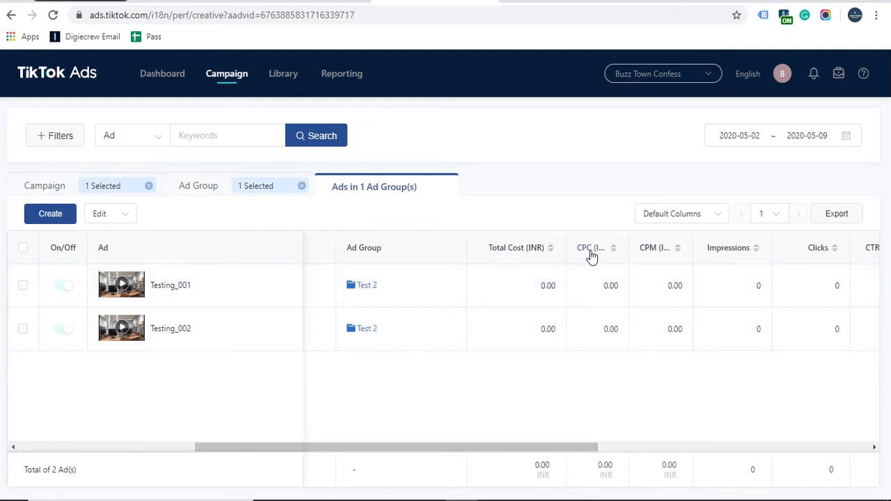
pyautogui.moveTo(573, 447); pyautogui.dragTo(730, 449)
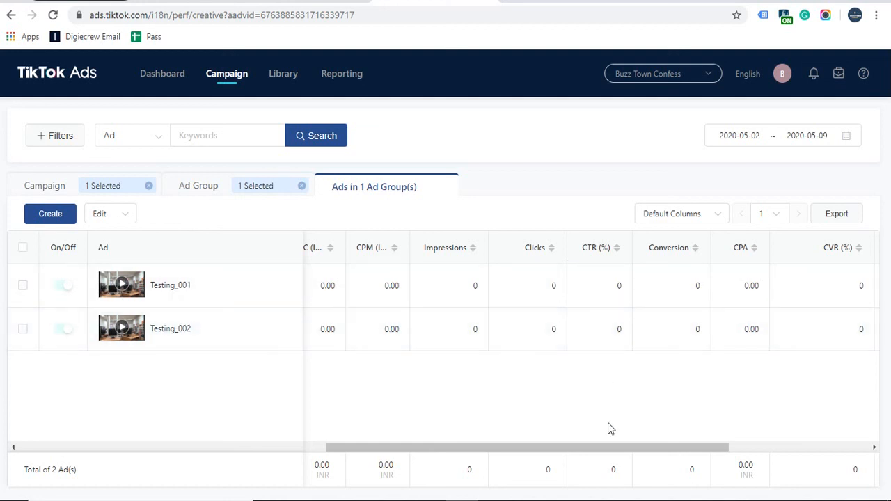
pyautogui.moveTo(597, 449); pyautogui.dragTo(447, 335)
pyautogui.moveTo(293, 77)
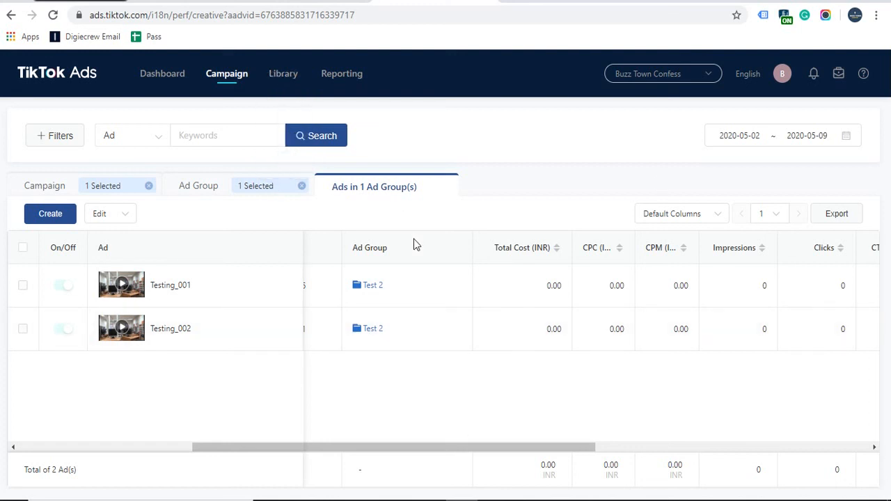
pyautogui.moveTo(283, 73)
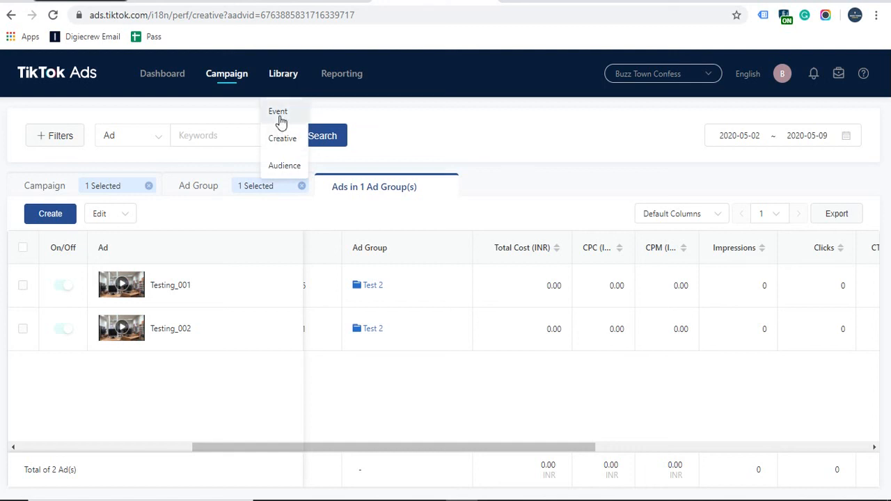